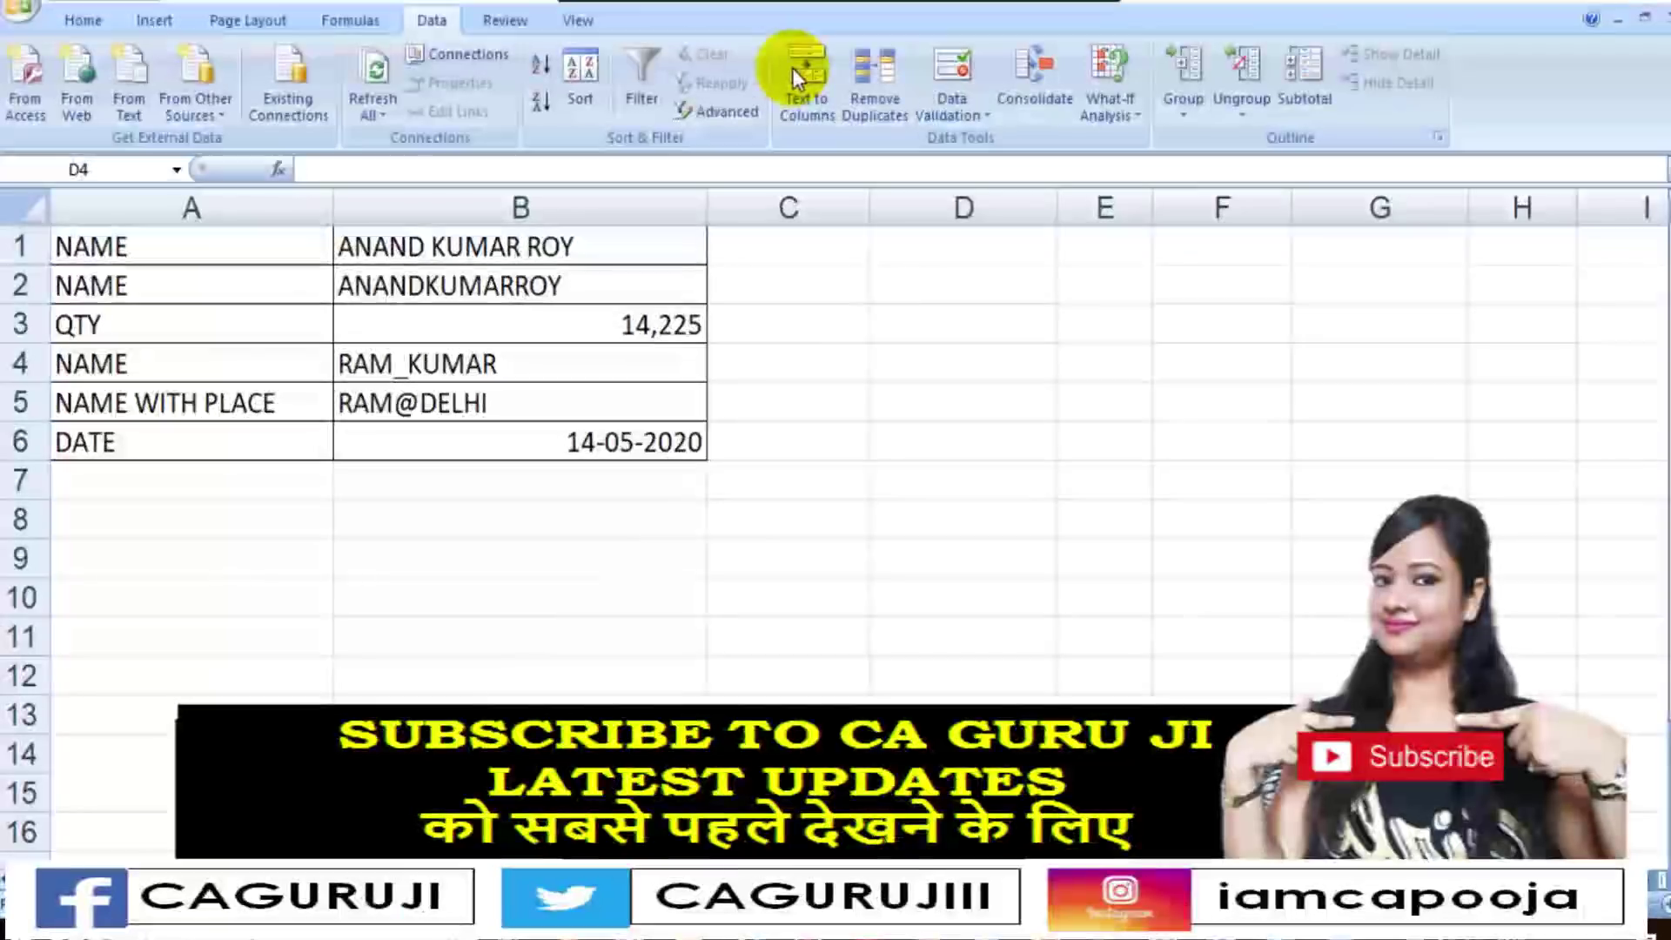
# Start Text to Columns on the full name in B1 as delimited data, enabling the Space delimiter and disabling Other
pyautogui.click(54, 11)
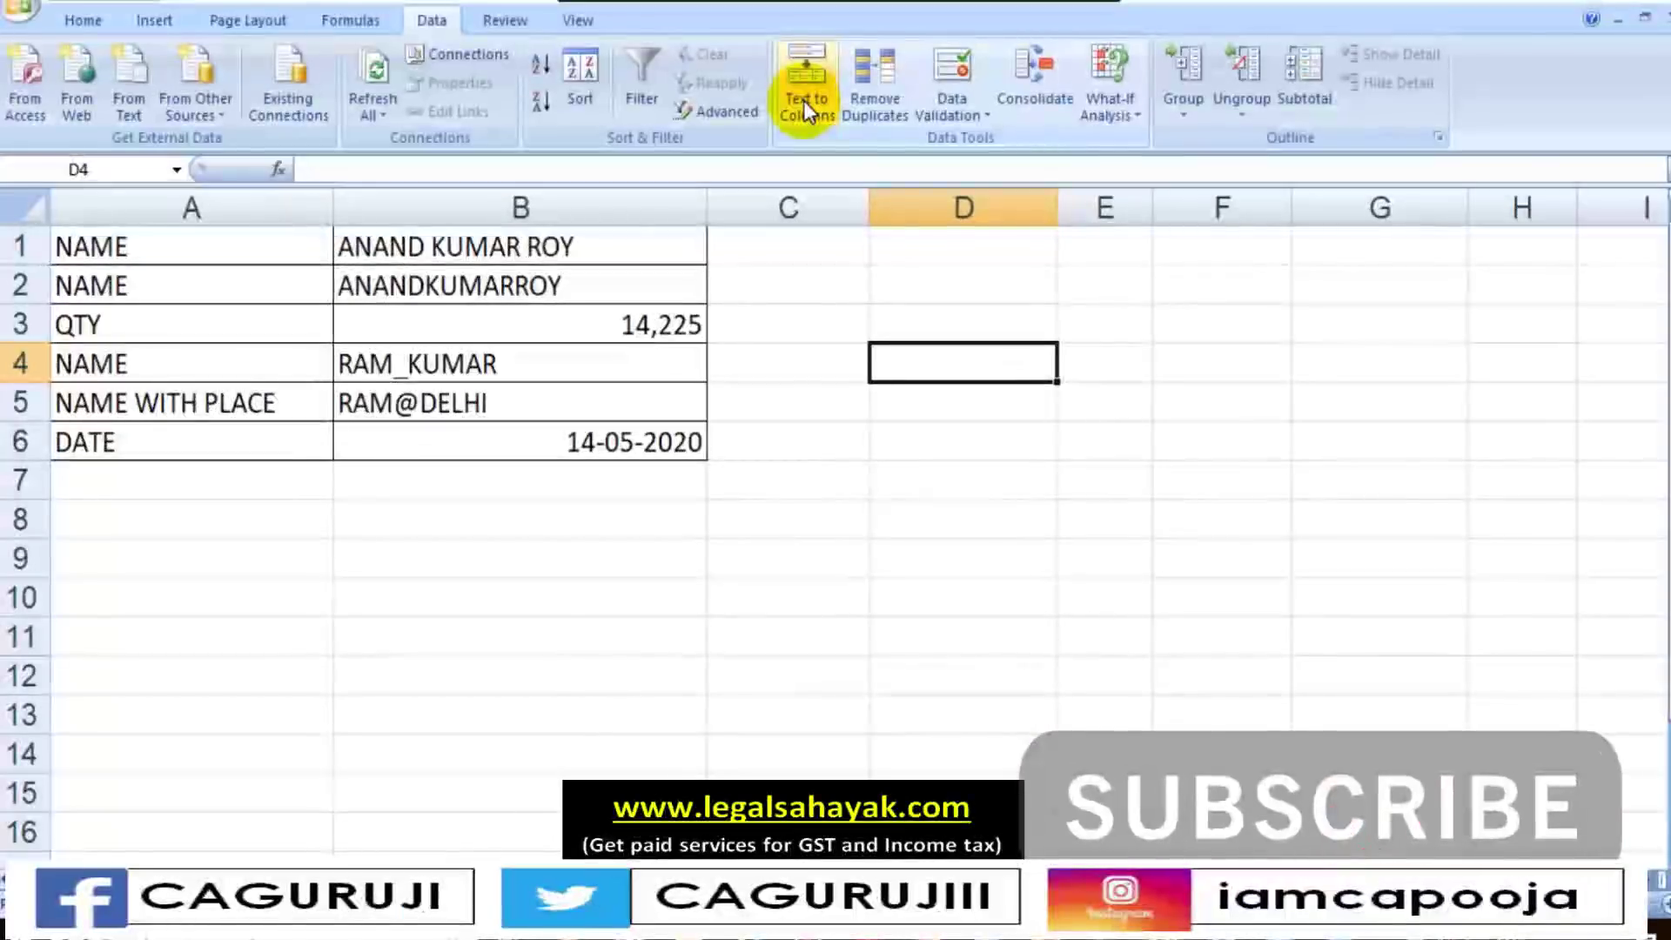
pyautogui.click(821, 273)
pyautogui.click(599, 273)
pyautogui.click(639, 246)
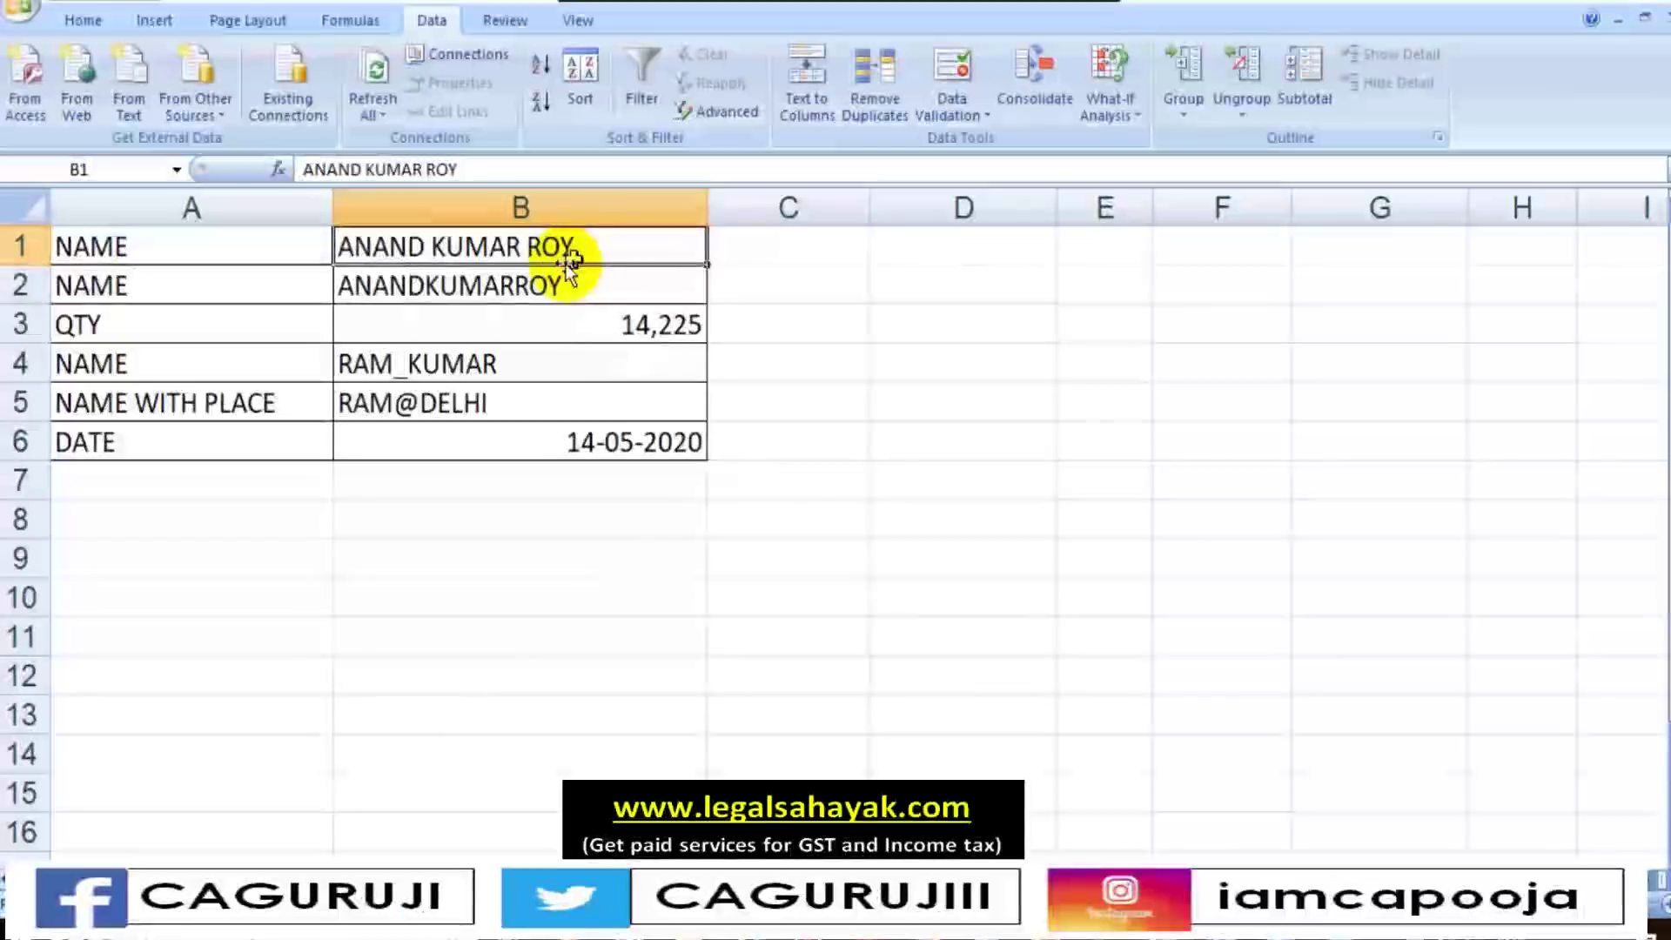
pyautogui.click(819, 96)
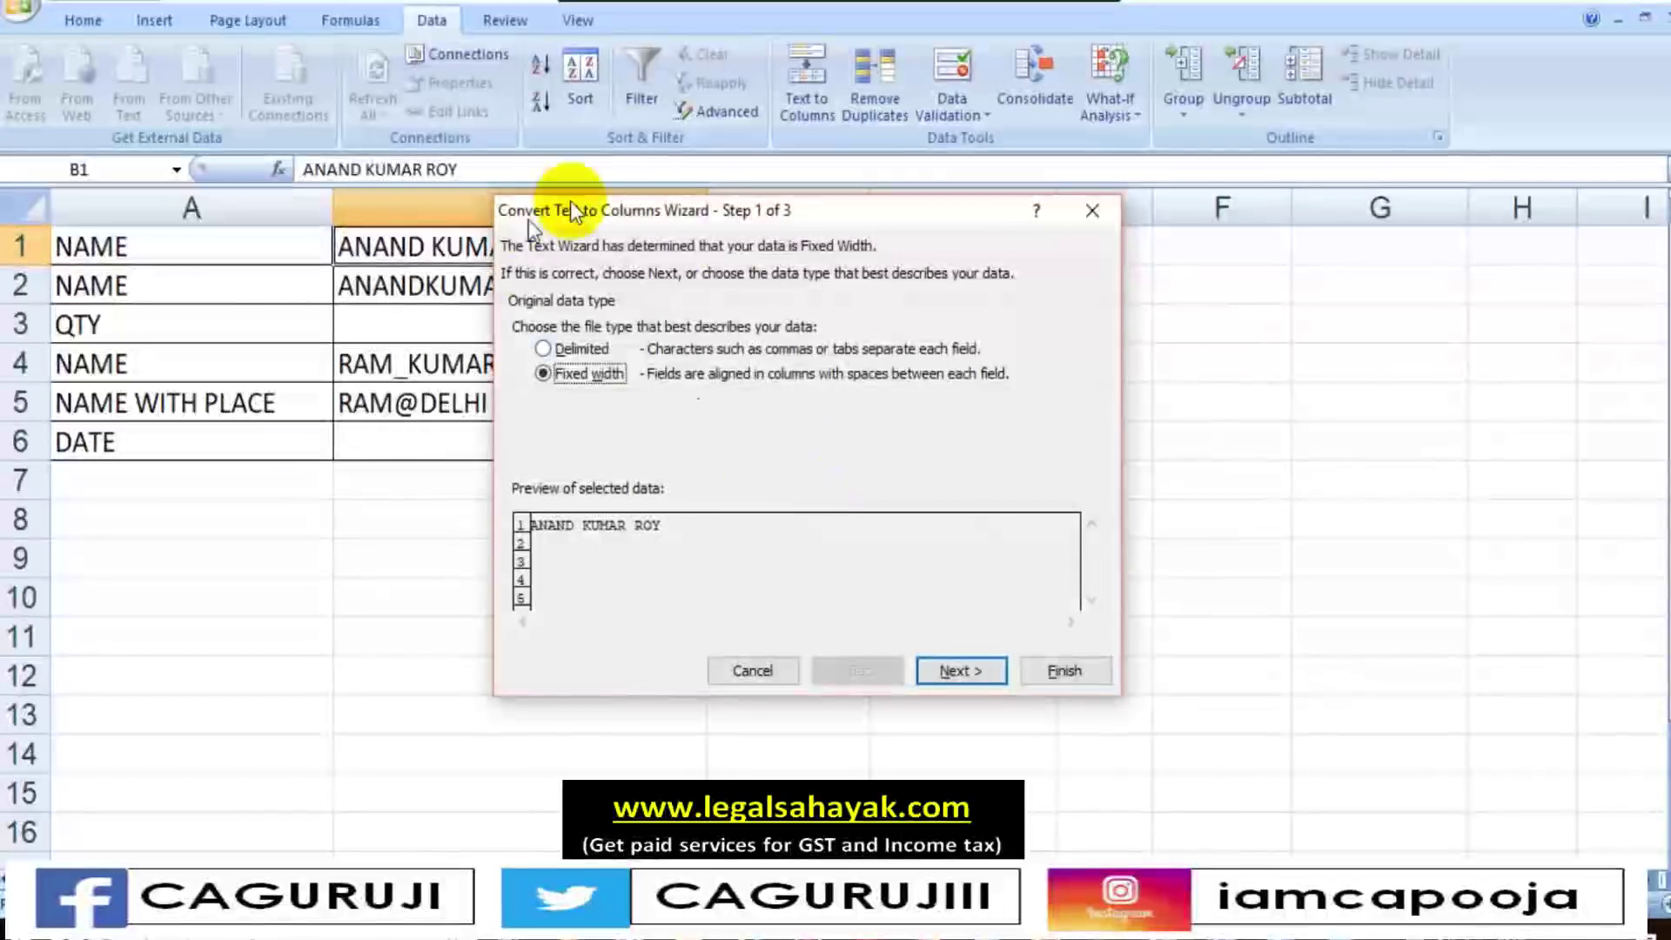
pyautogui.click(581, 349)
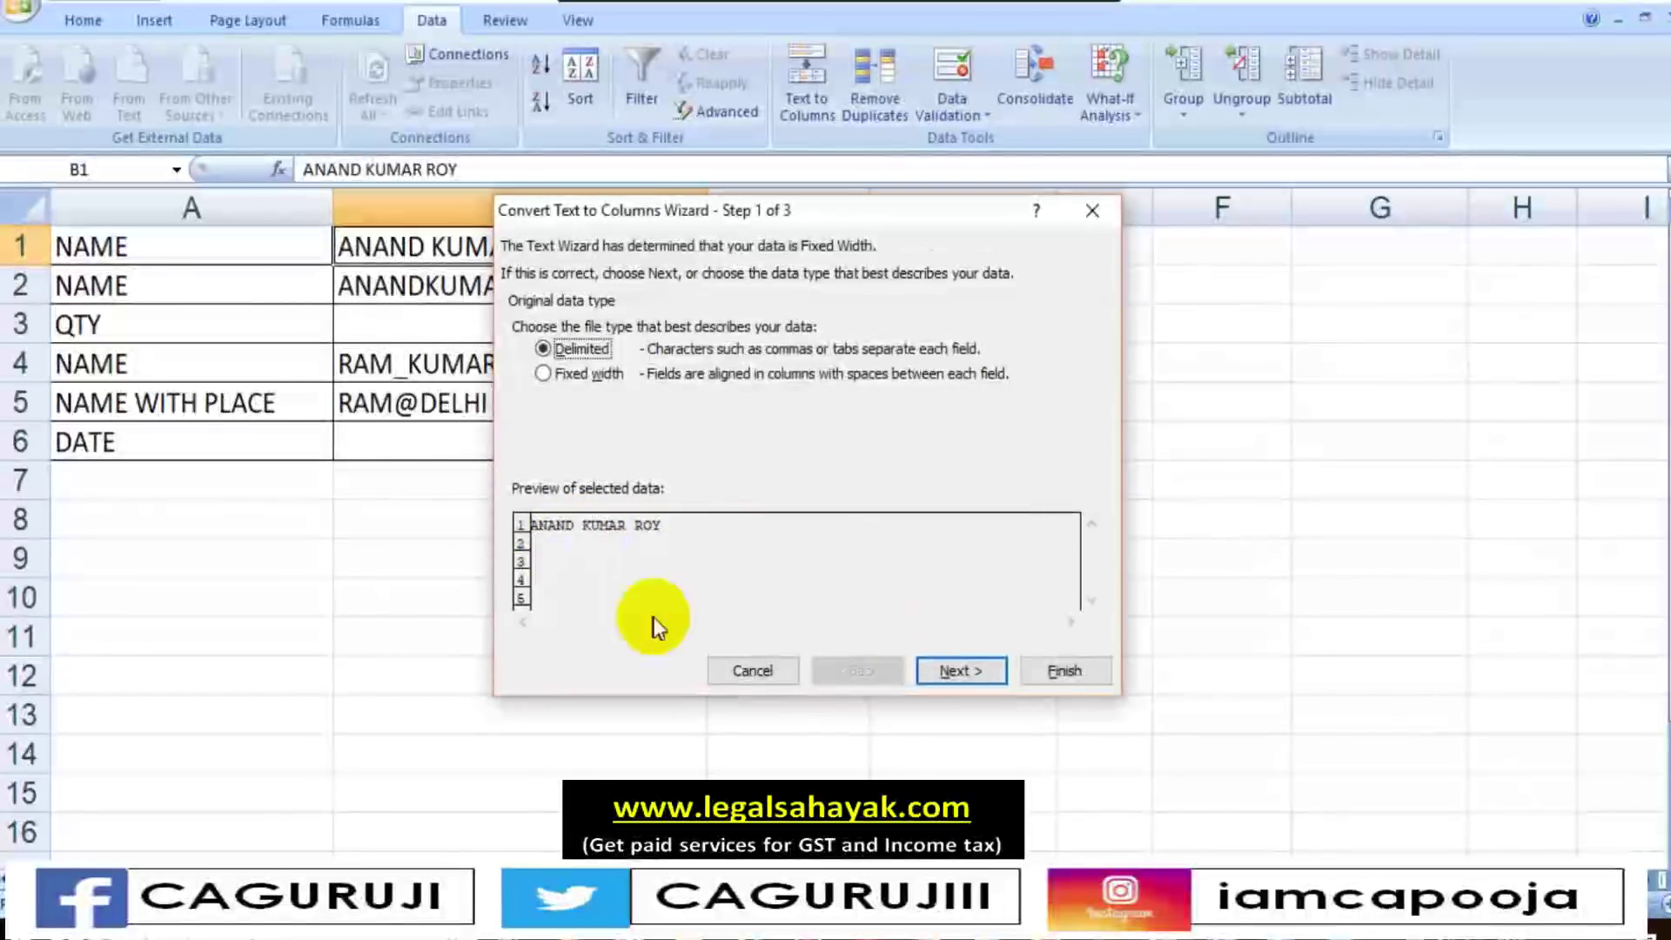
pyautogui.click(947, 675)
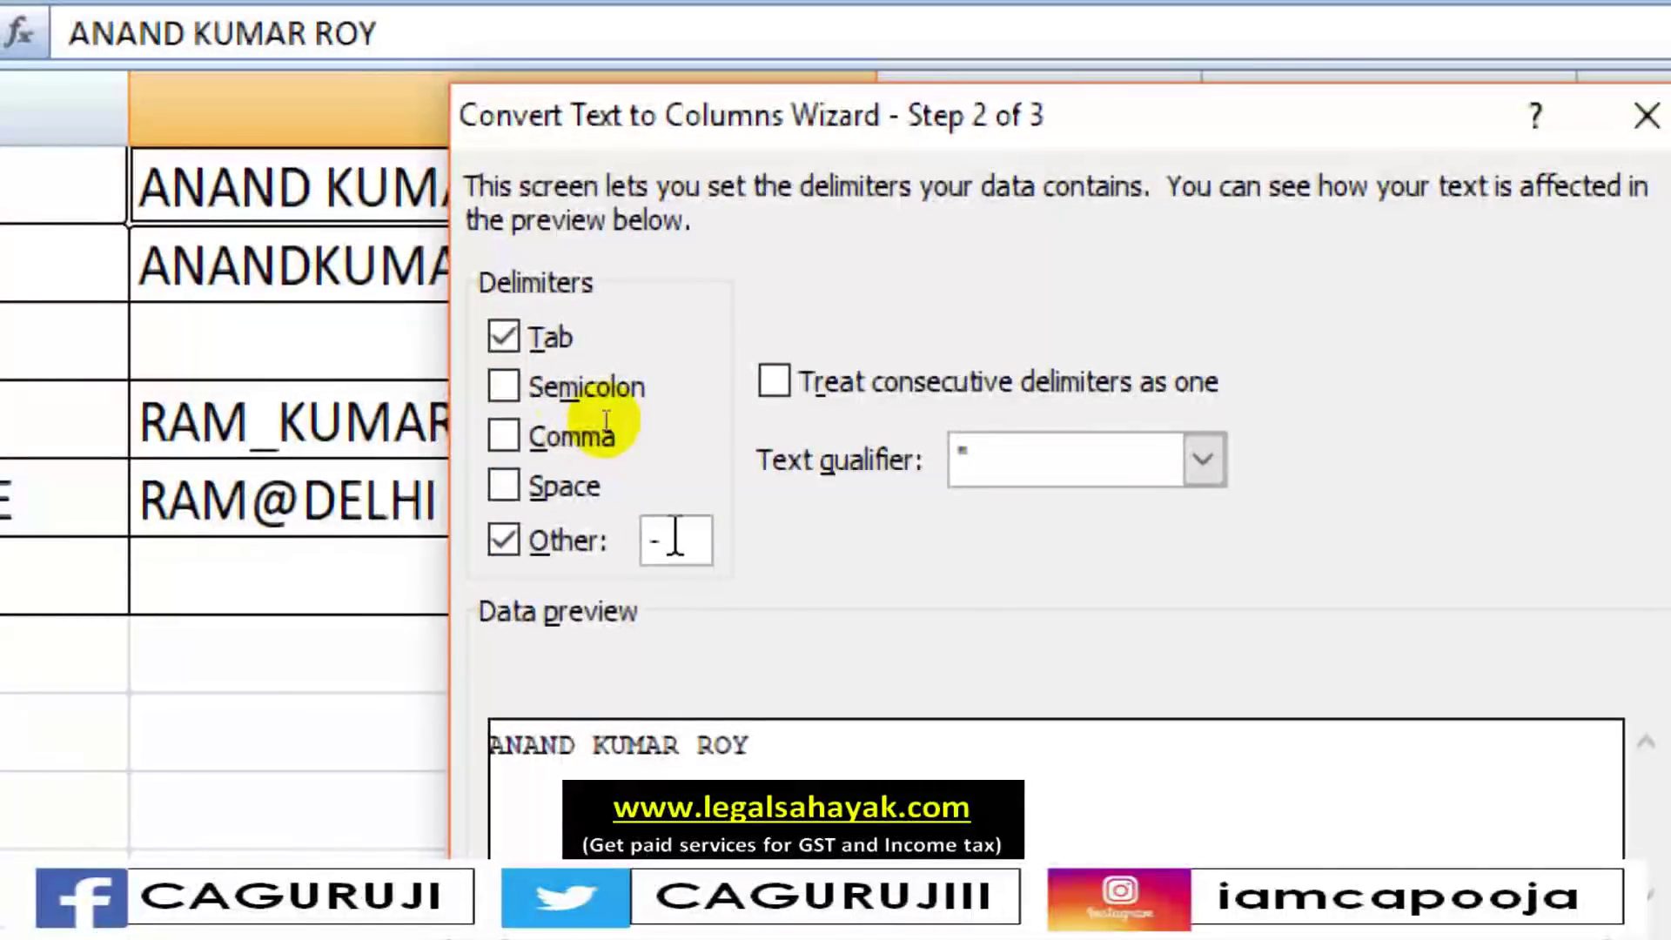
pyautogui.click(503, 544)
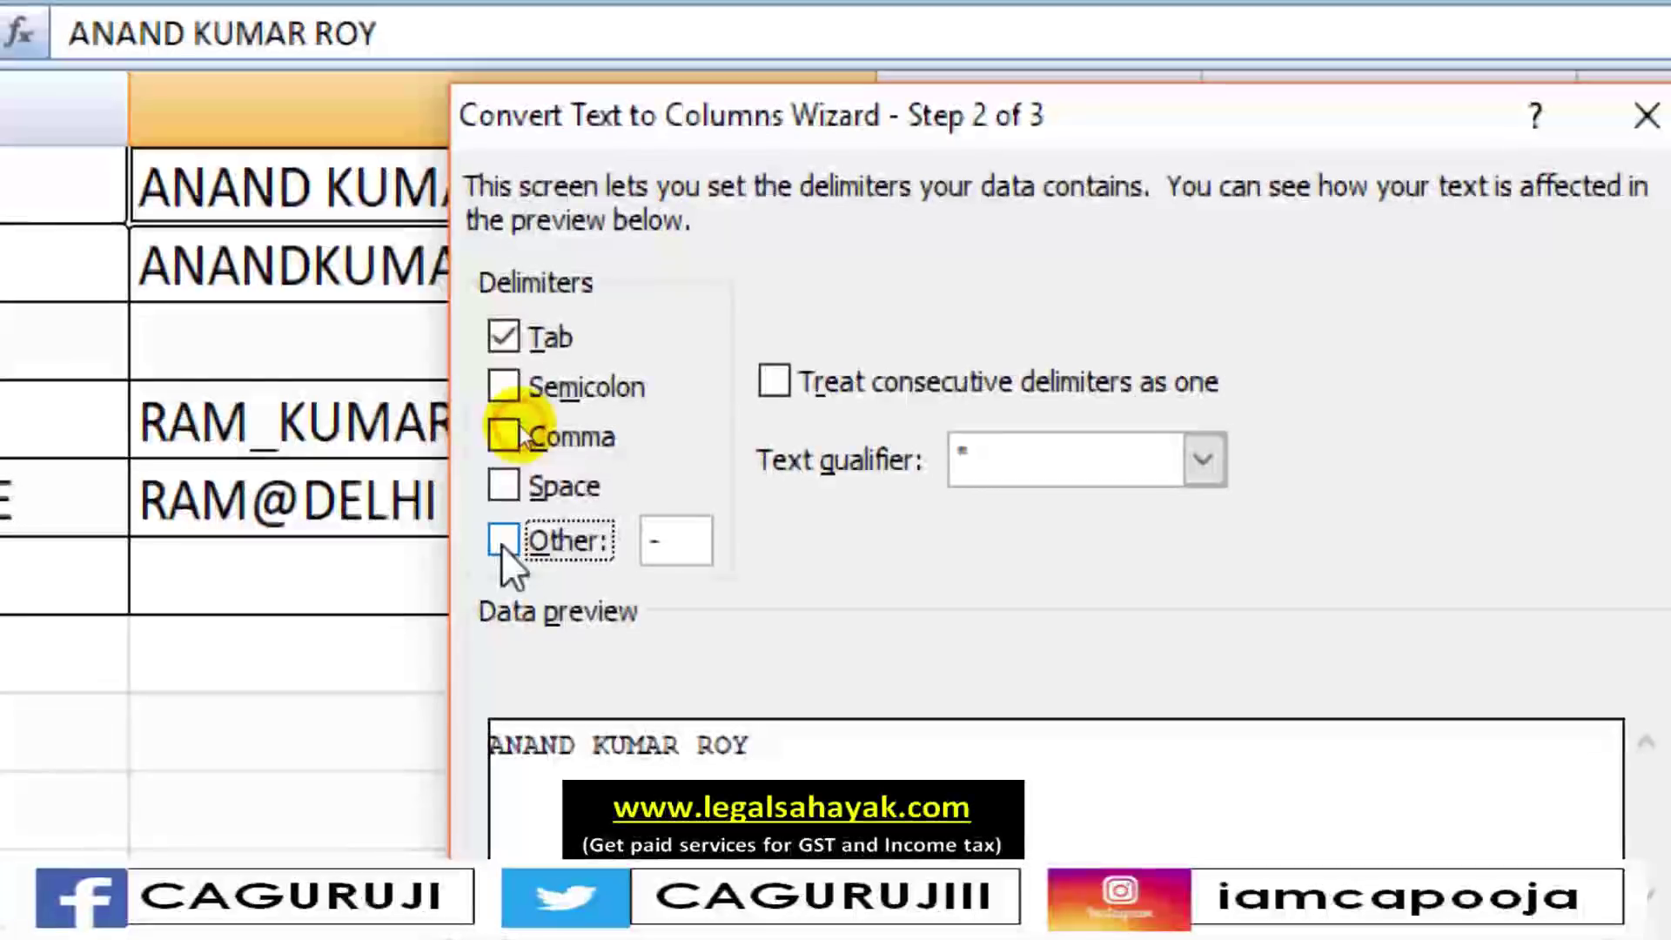
pyautogui.click(503, 488)
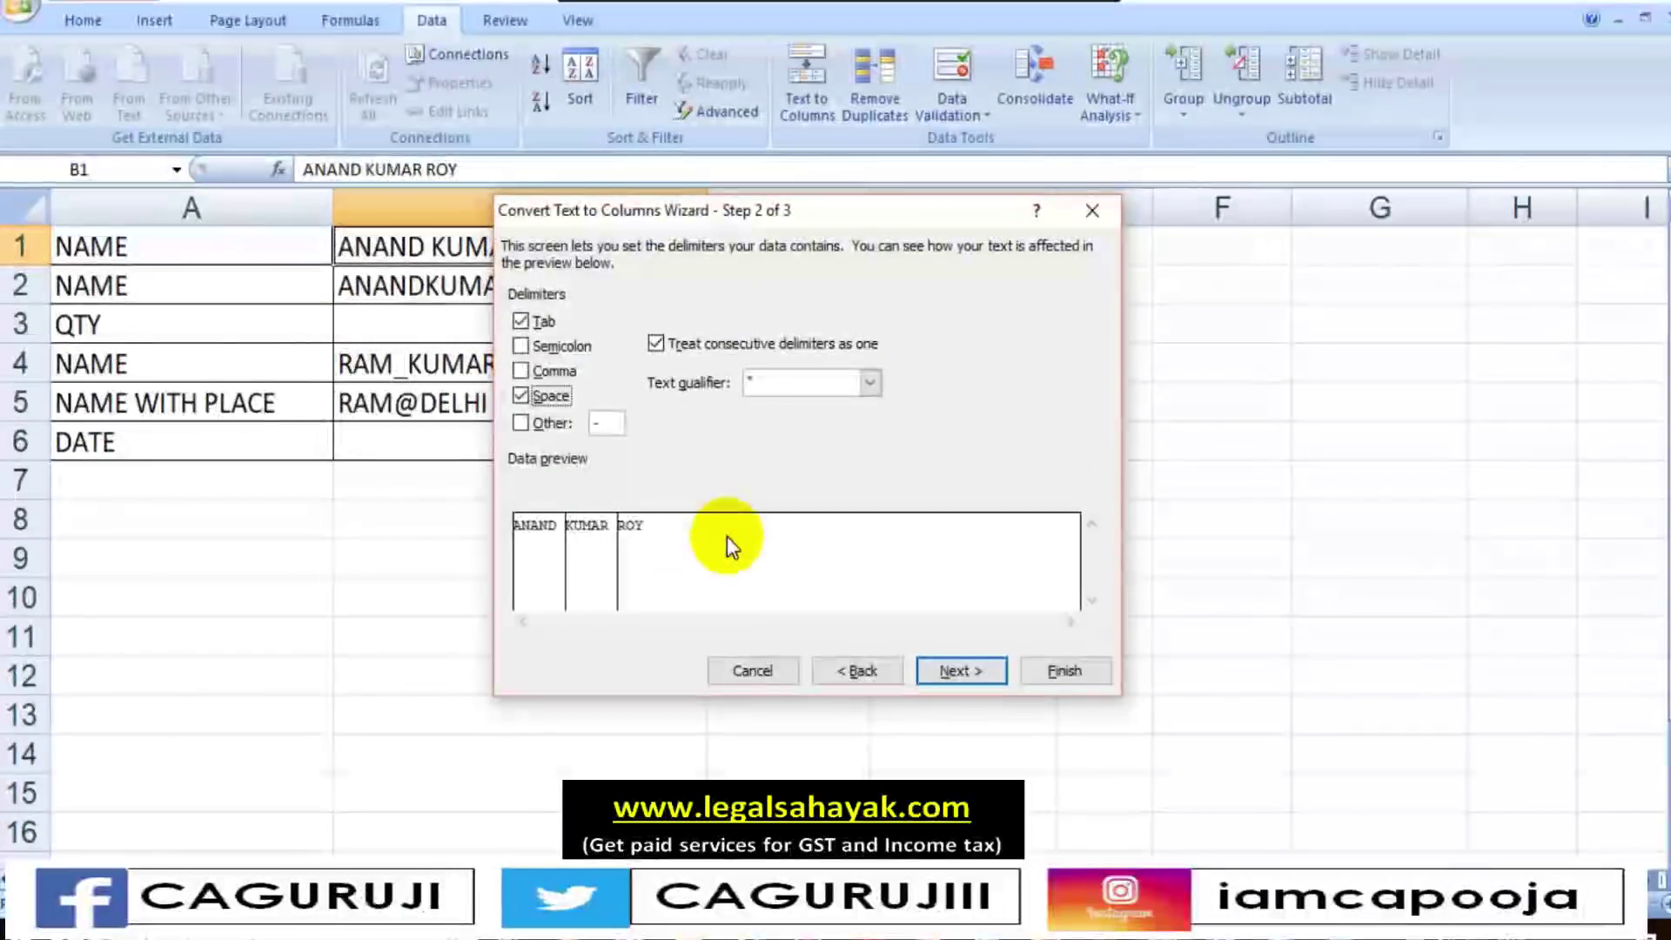
pyautogui.click(946, 674)
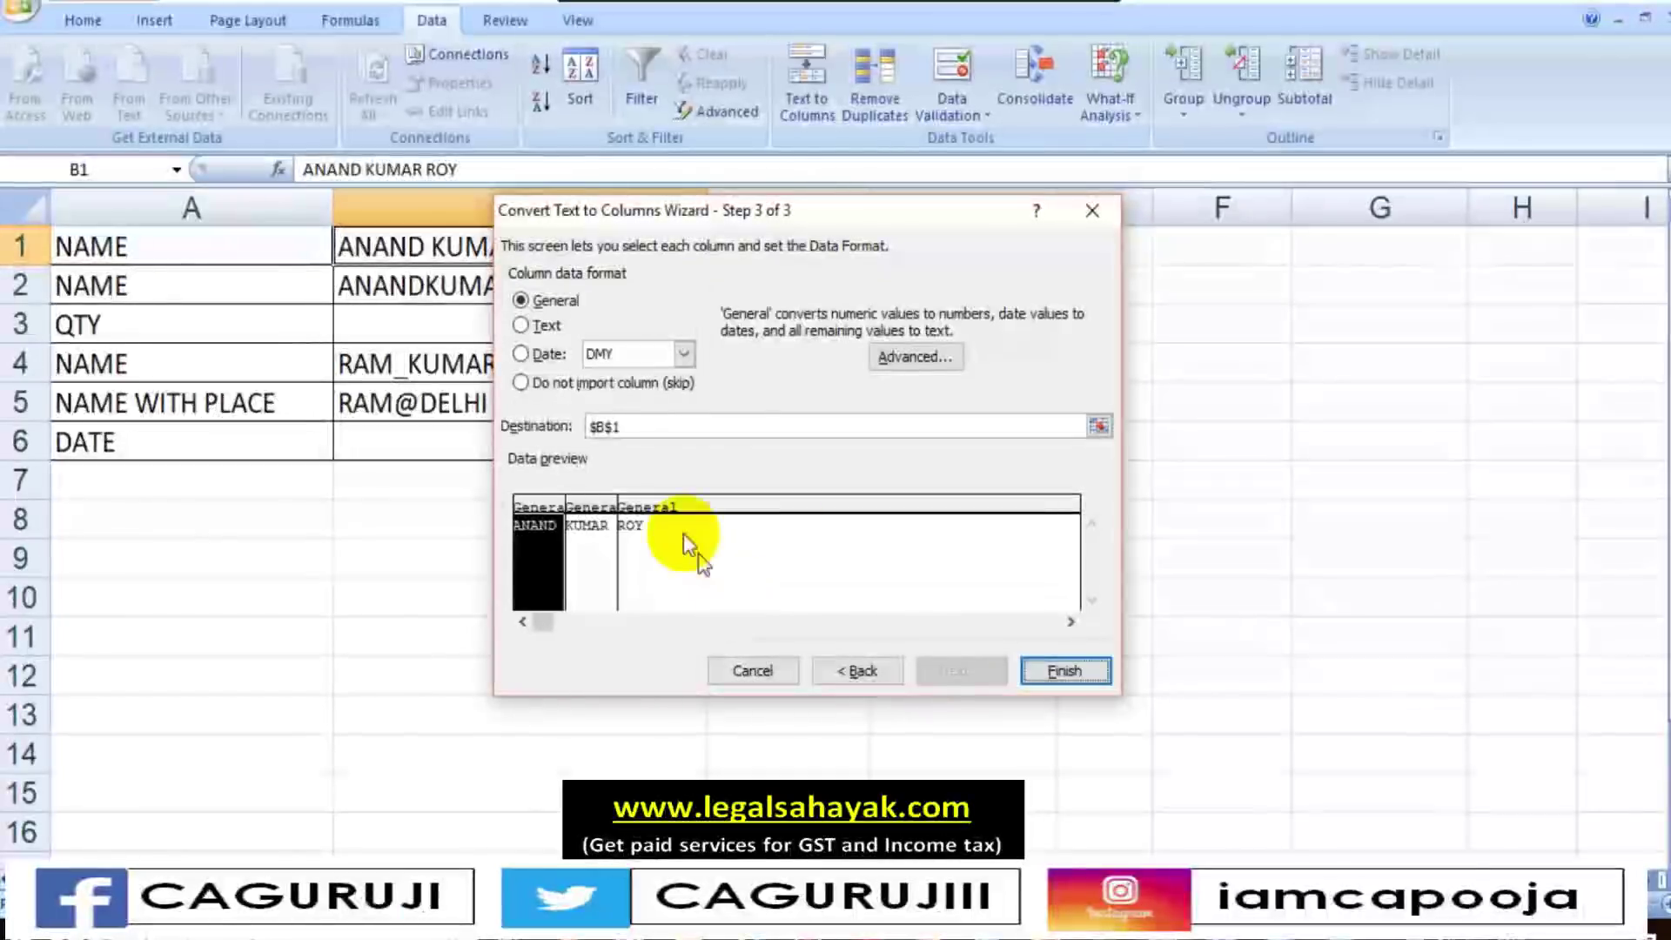
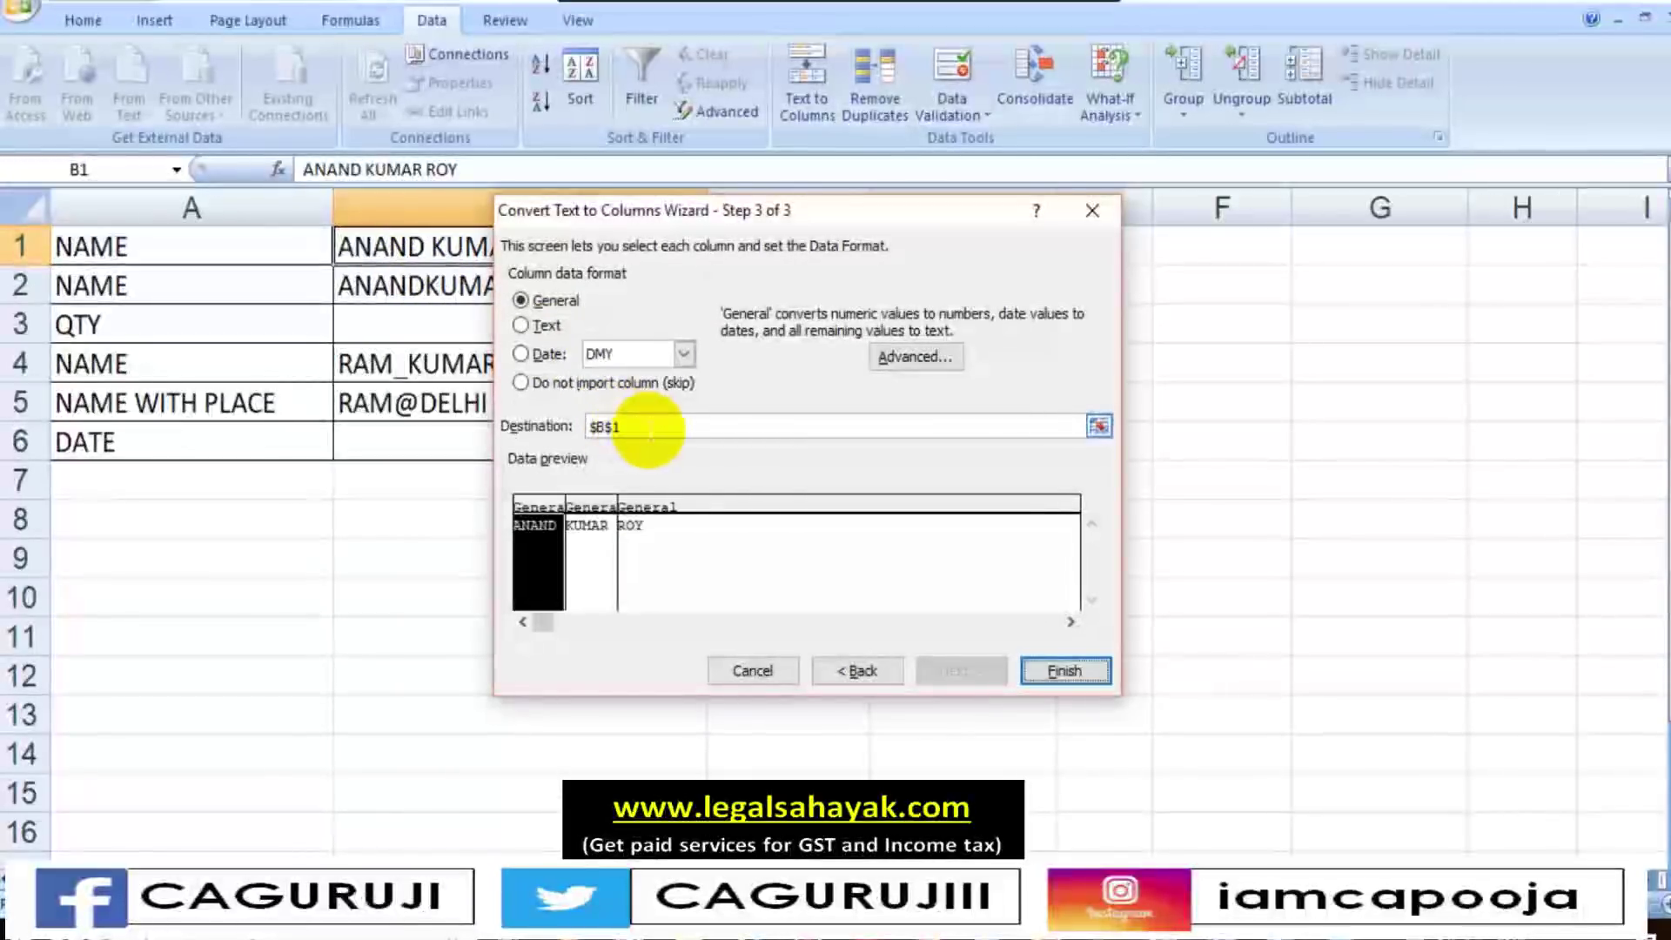
# Set the split's destination to cell C1 and finish the conversion
pyautogui.click(1099, 427)
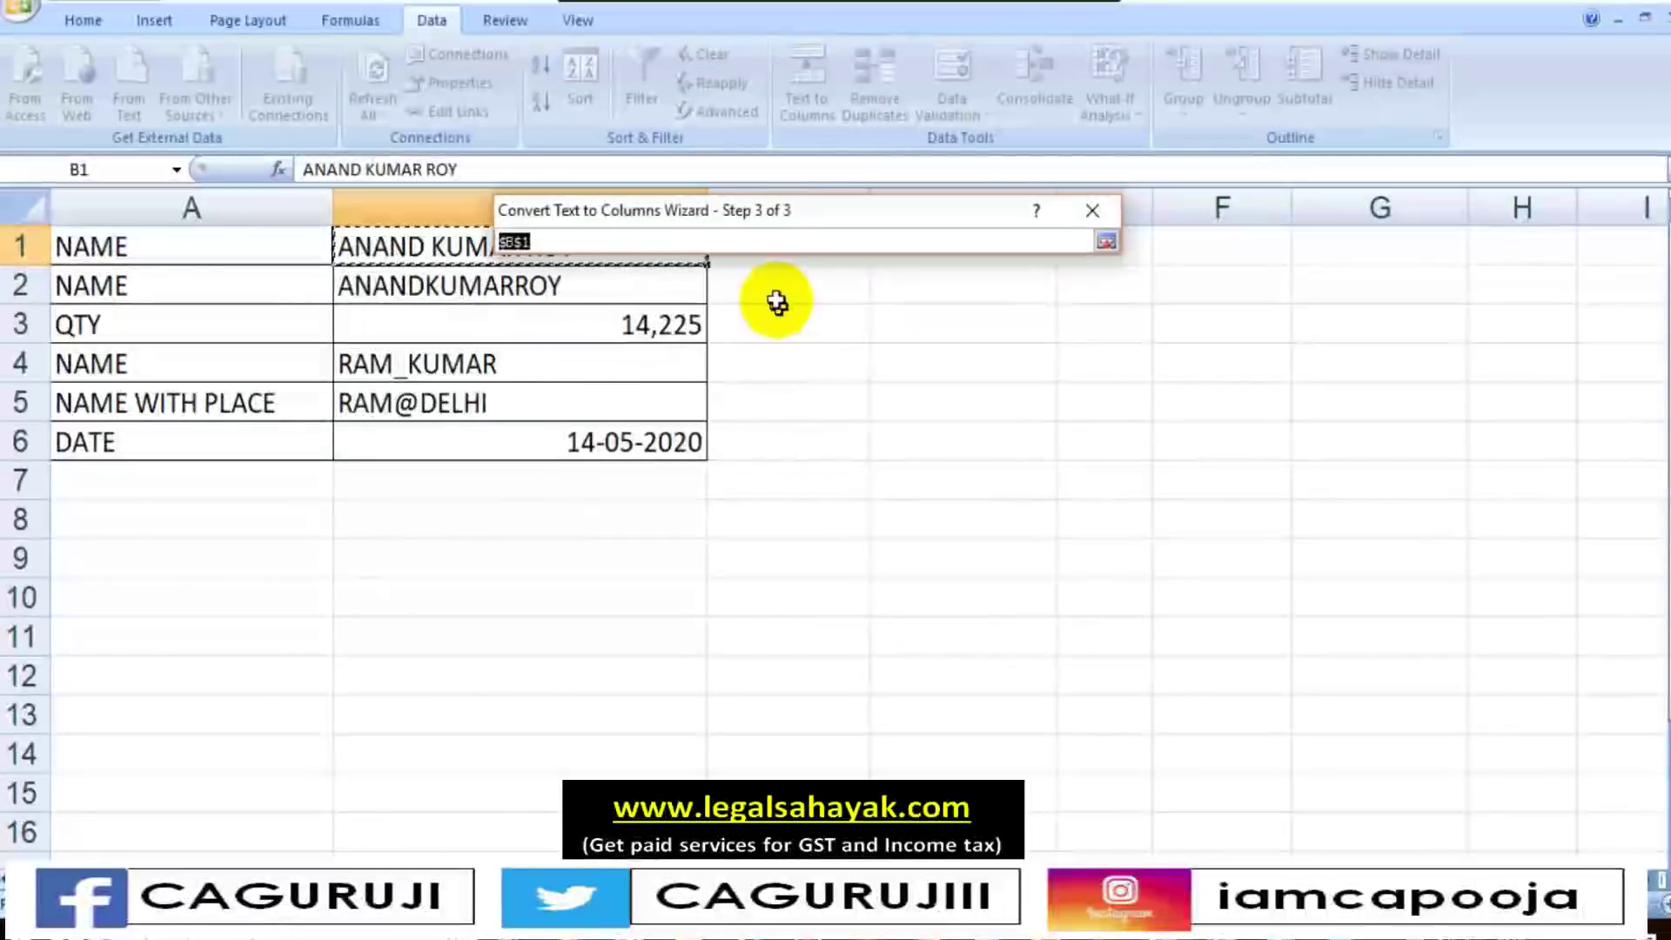
pyautogui.click(809, 263)
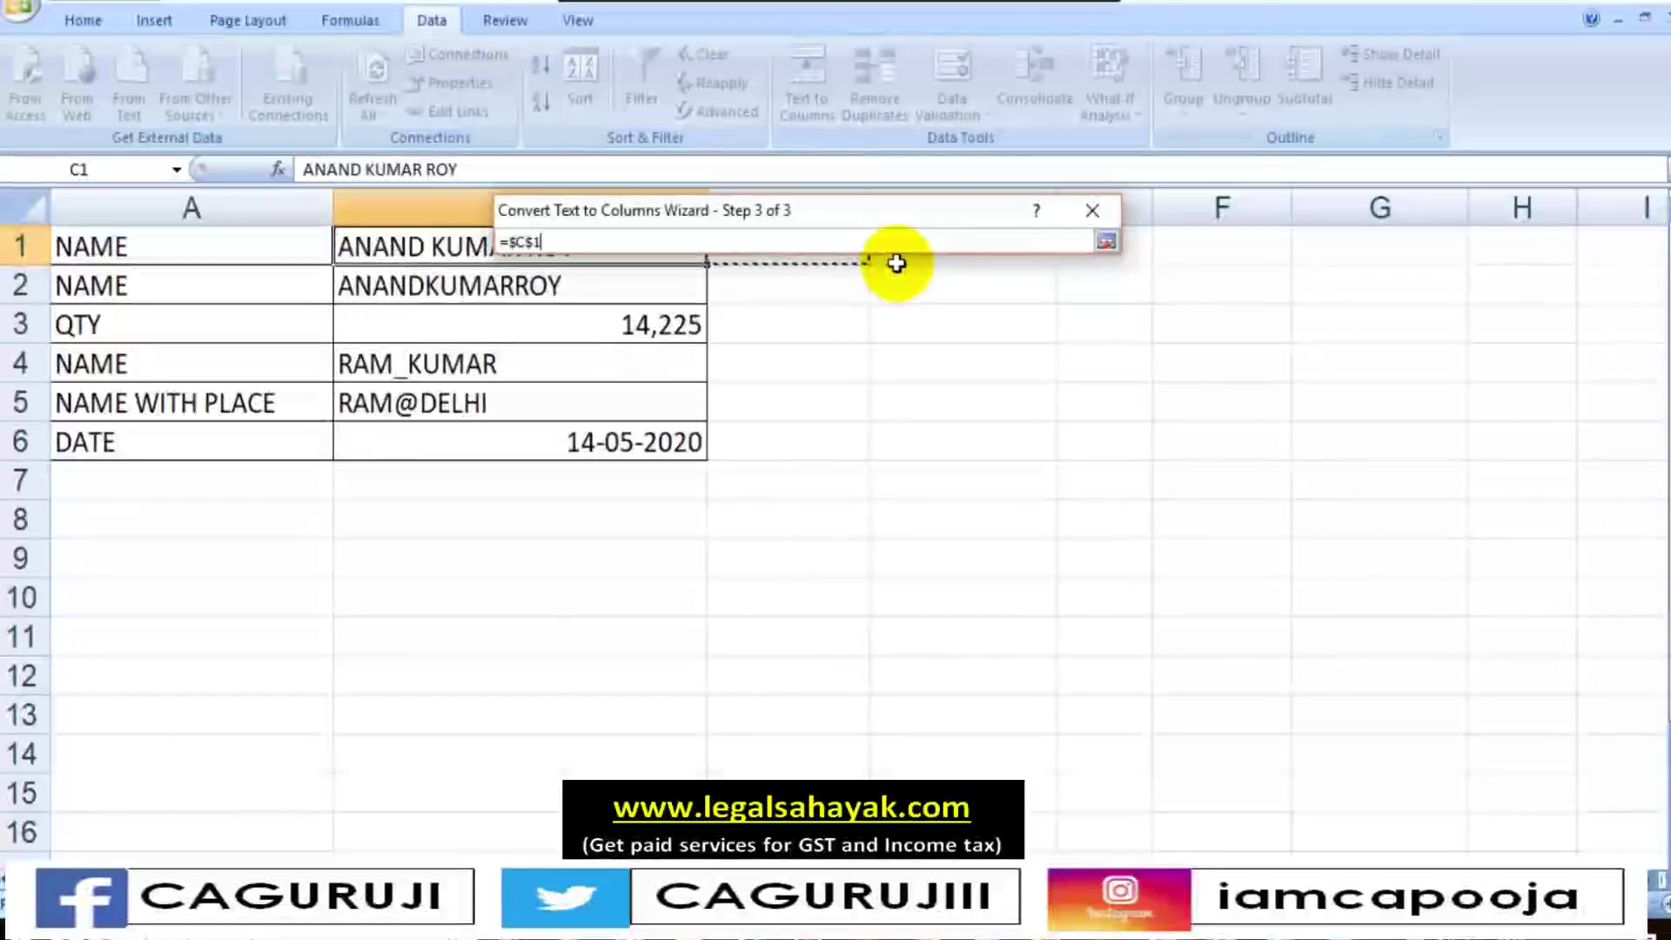
pyautogui.click(1106, 241)
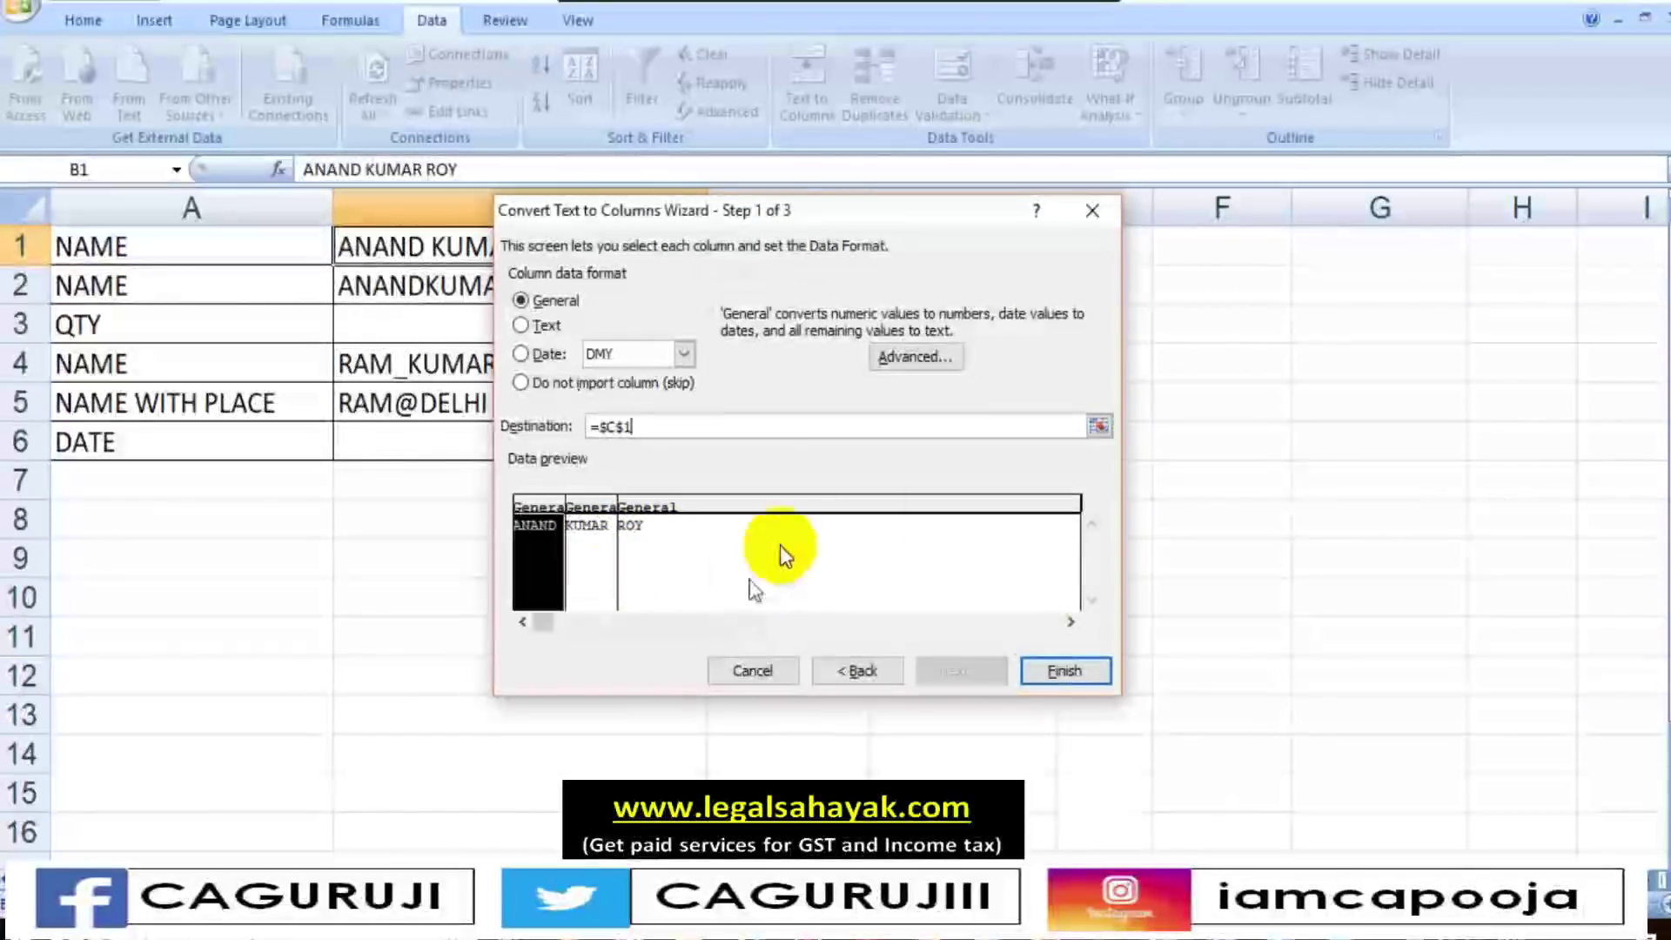
pyautogui.click(1065, 675)
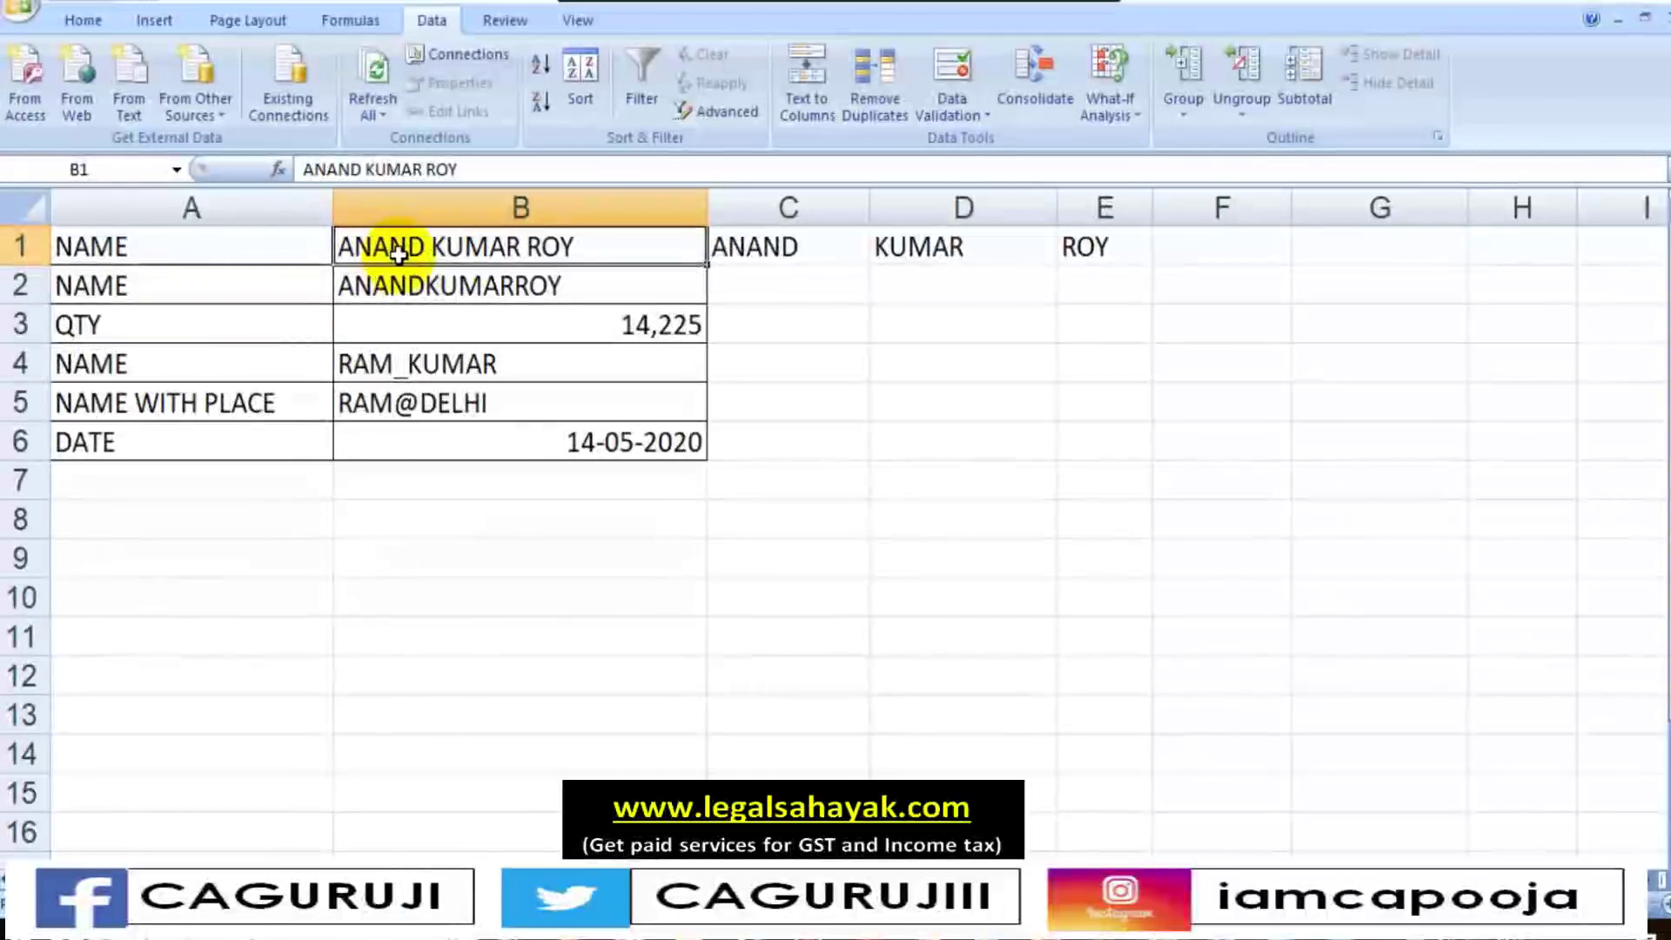
# Start Text to Columns on the unspaced name in B2 as fixed width, with column breaks at positions 5 and 10
pyautogui.click(264, 290)
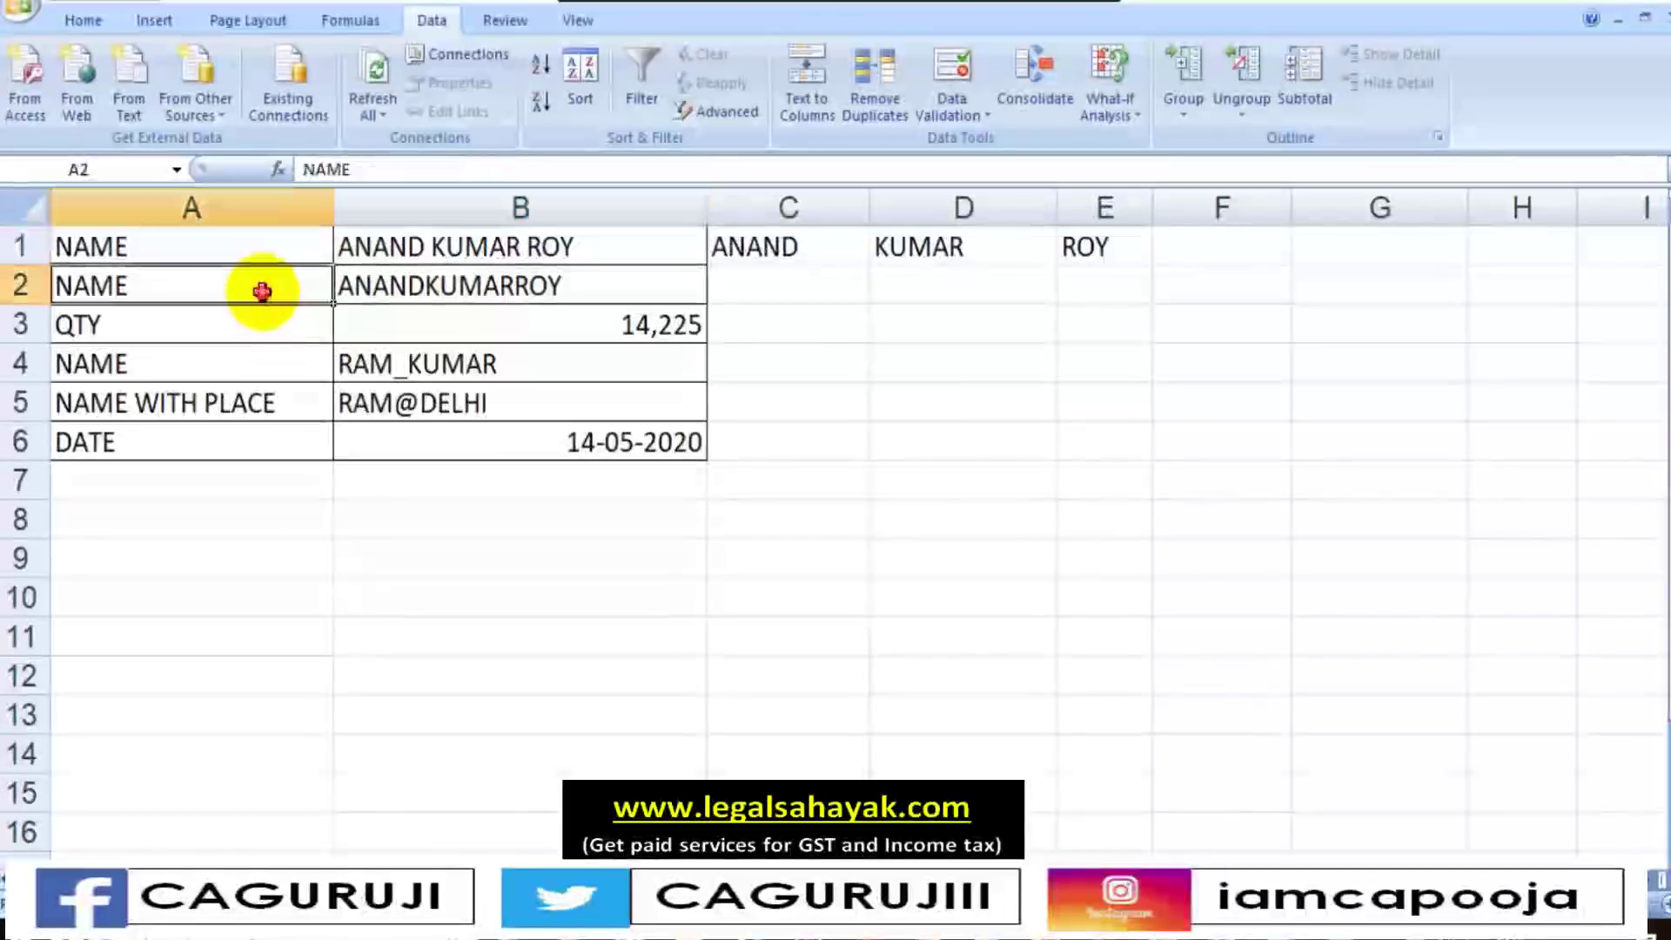
pyautogui.click(382, 287)
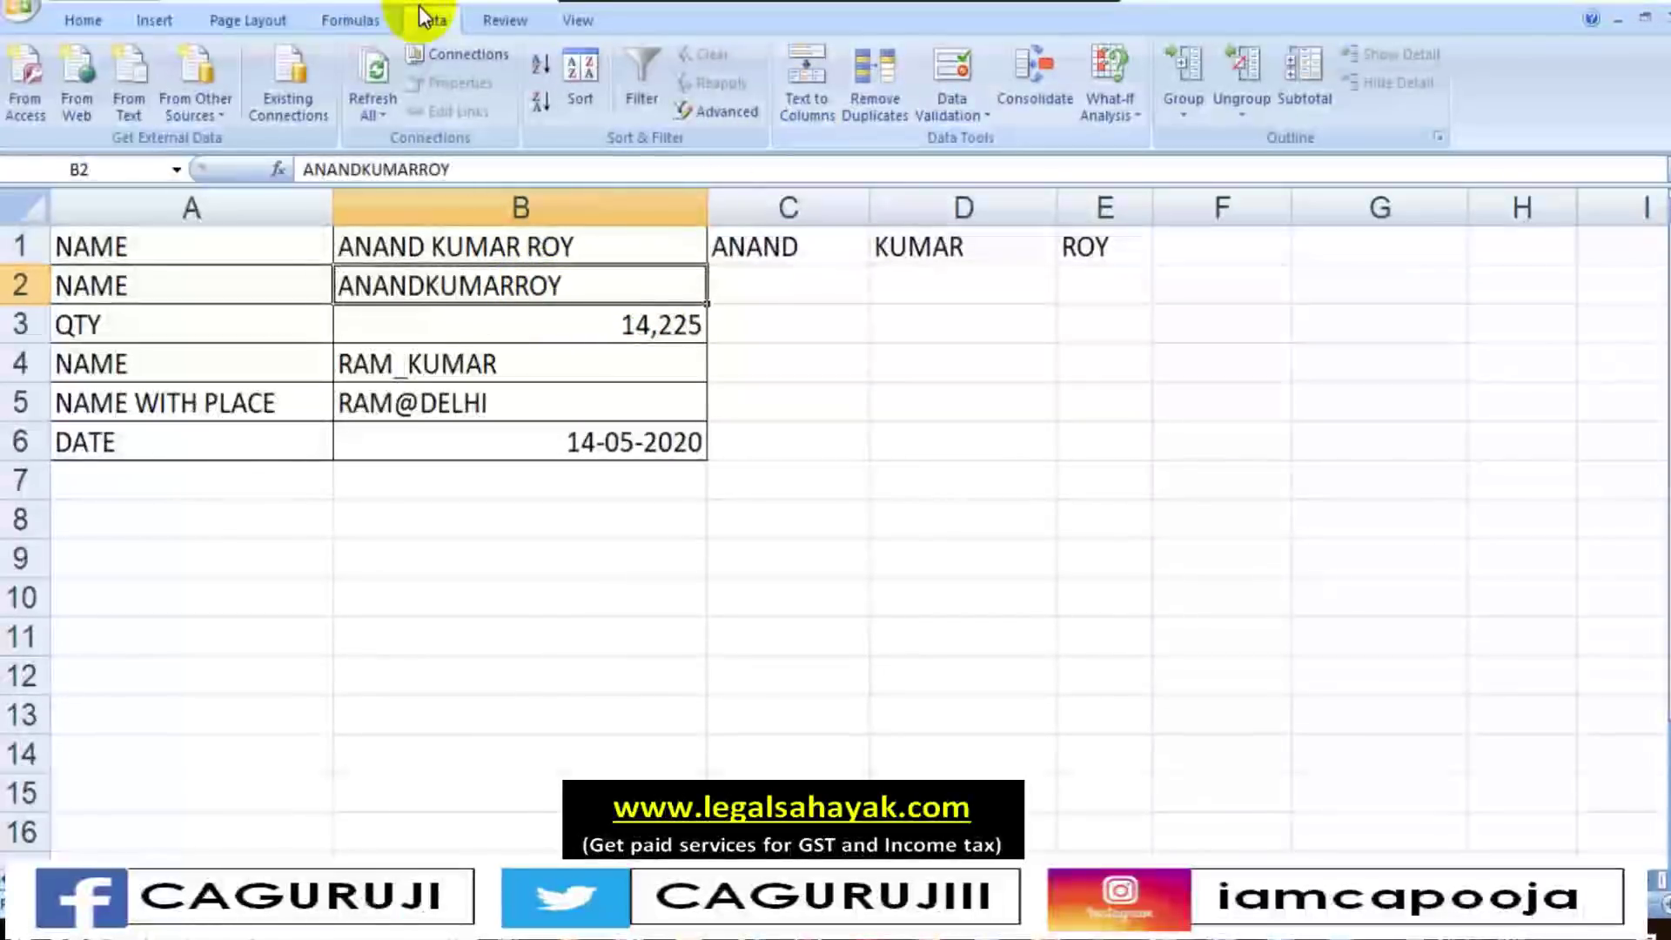
pyautogui.click(807, 82)
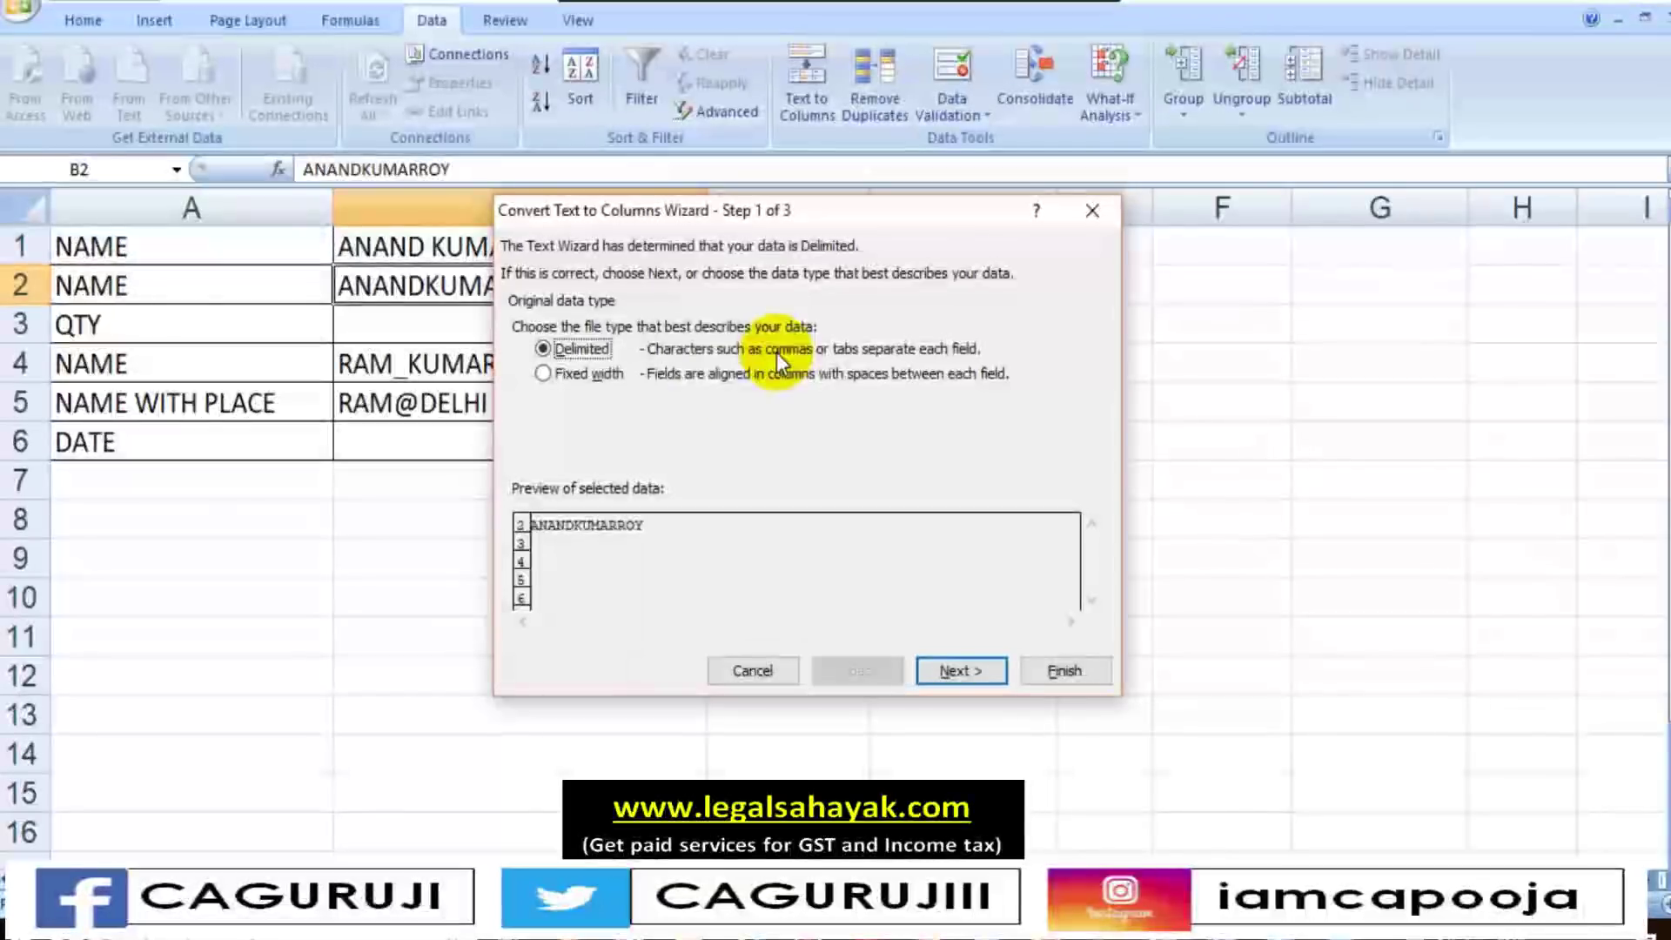
pyautogui.click(572, 383)
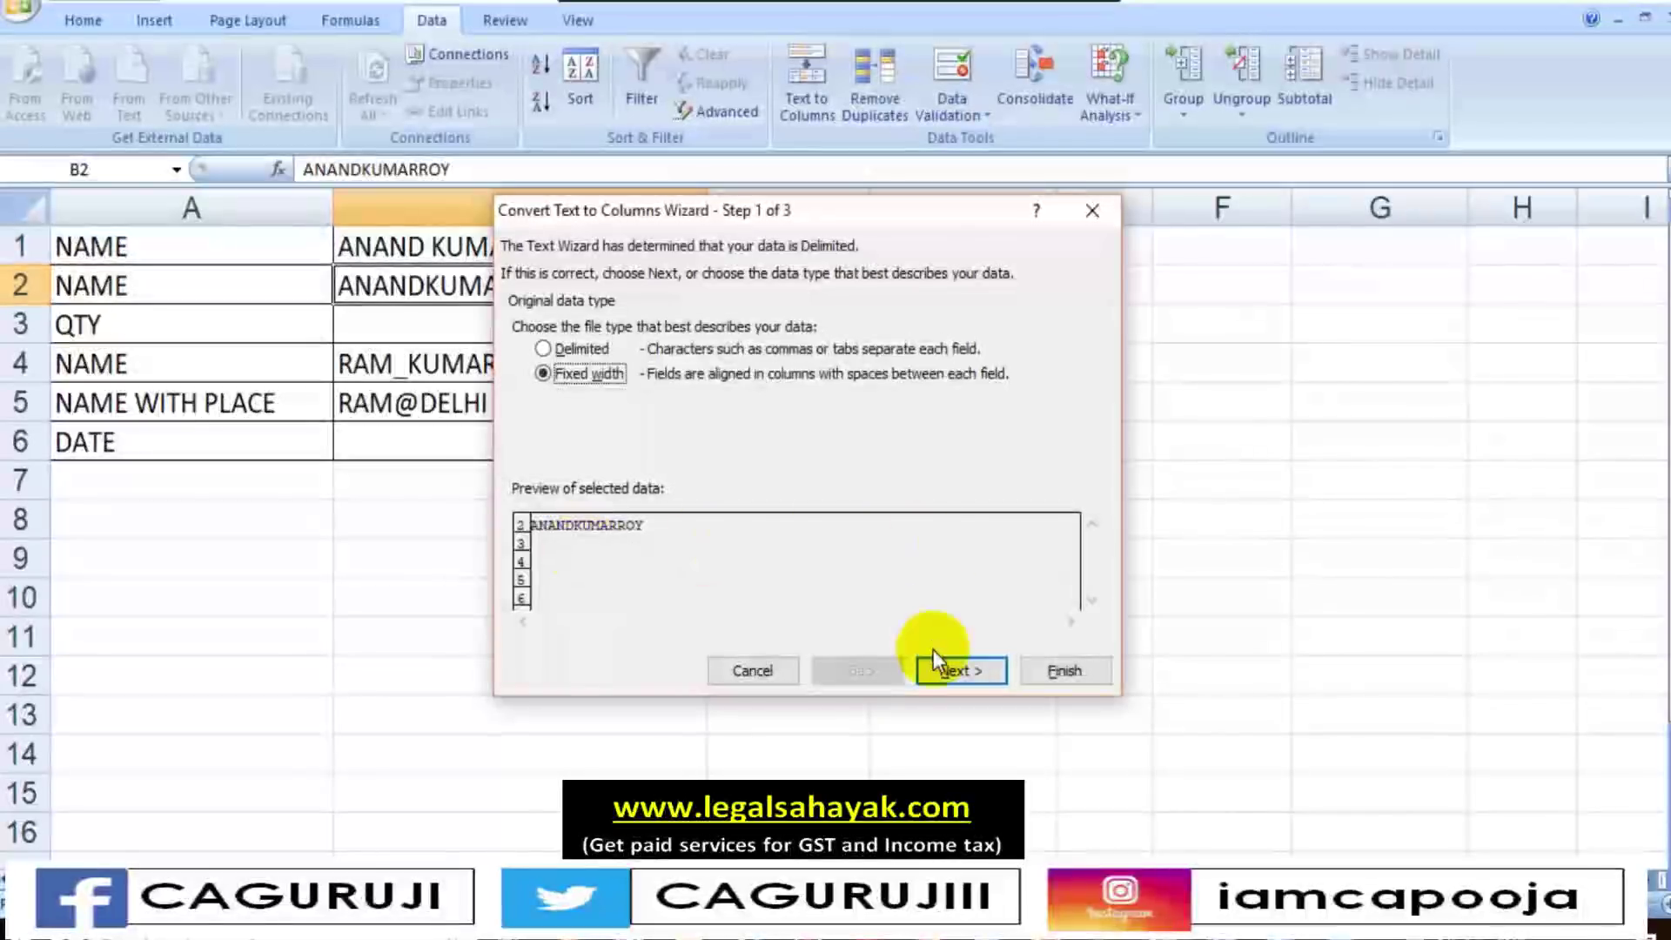
pyautogui.click(957, 670)
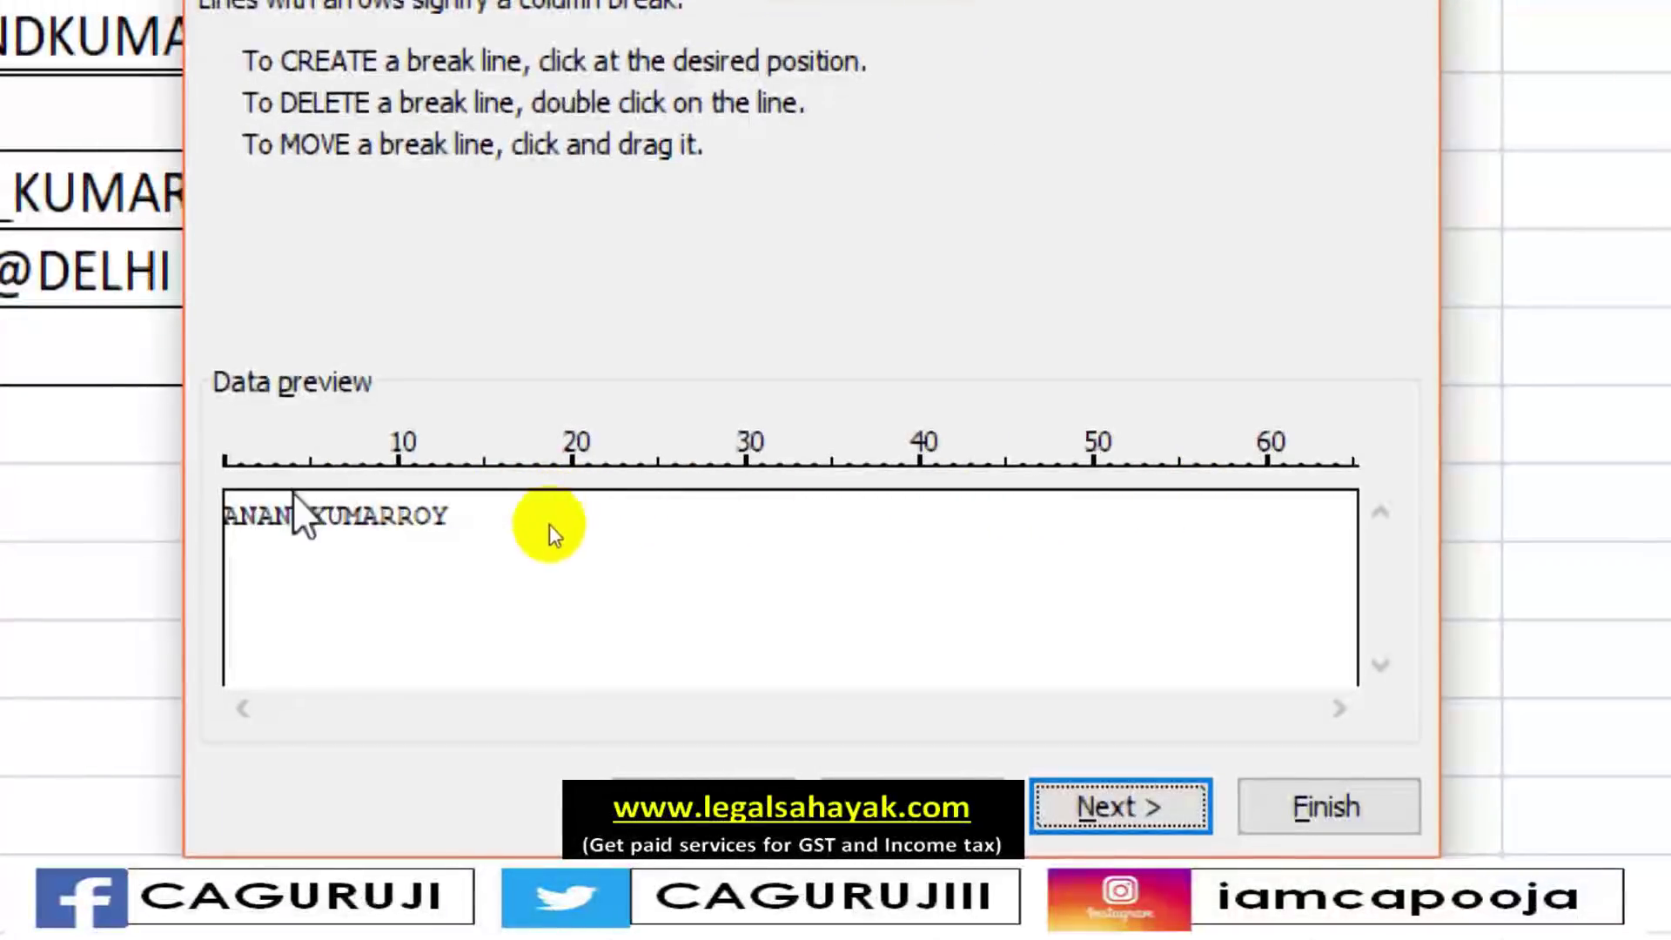
pyautogui.click(312, 461)
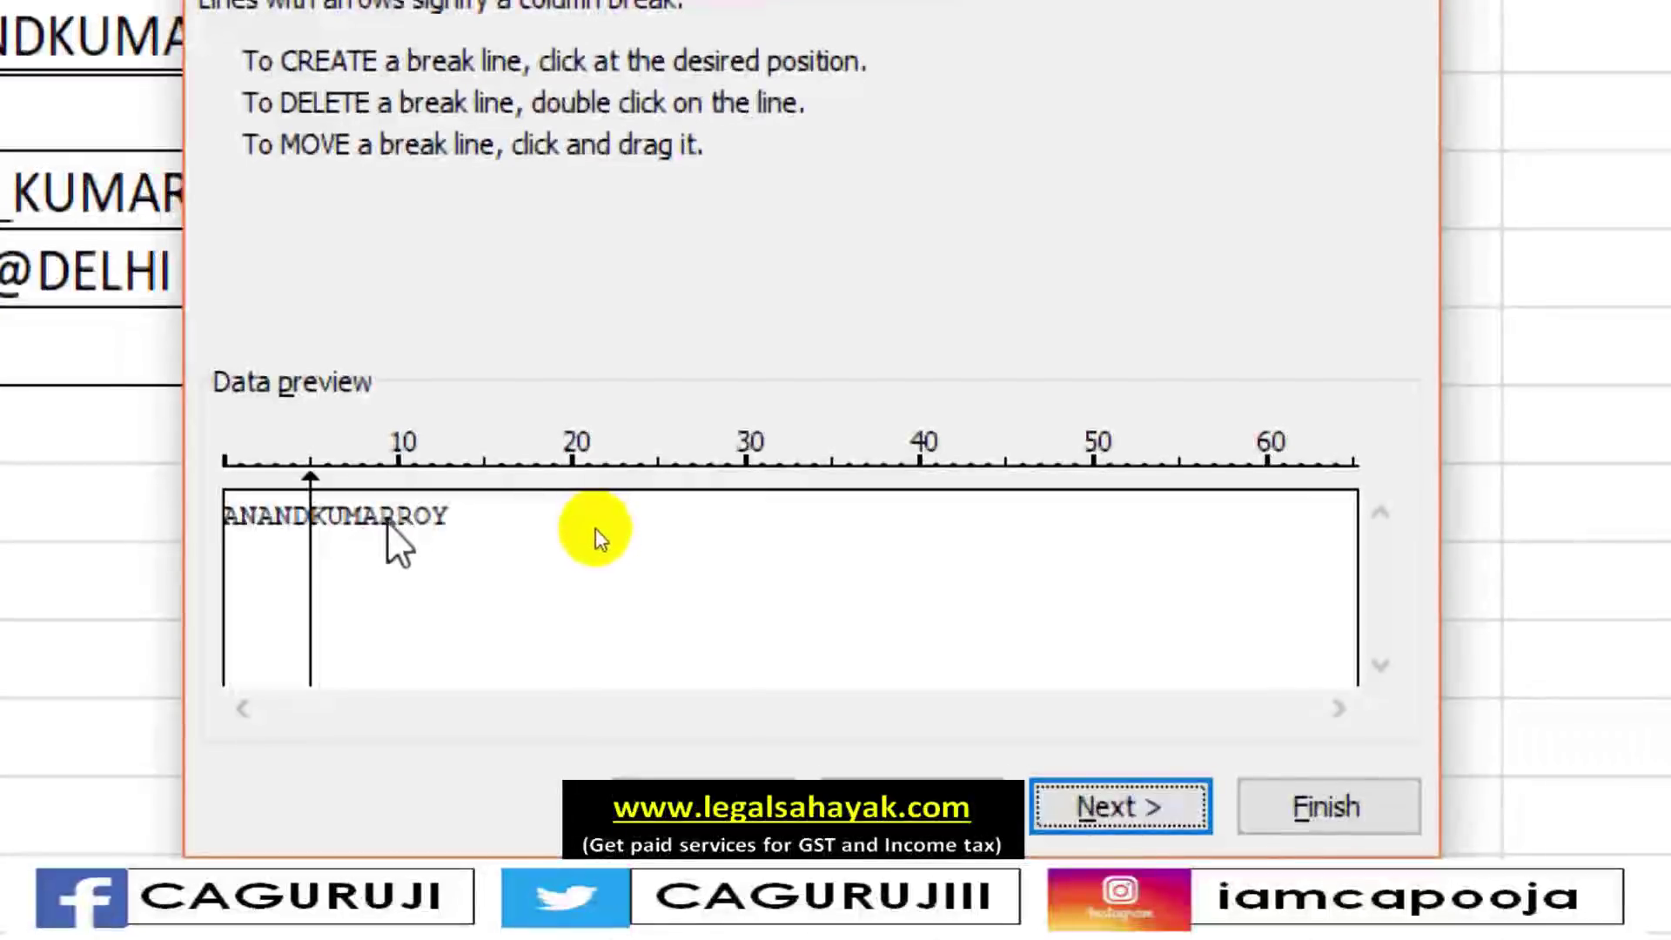
pyautogui.click(400, 469)
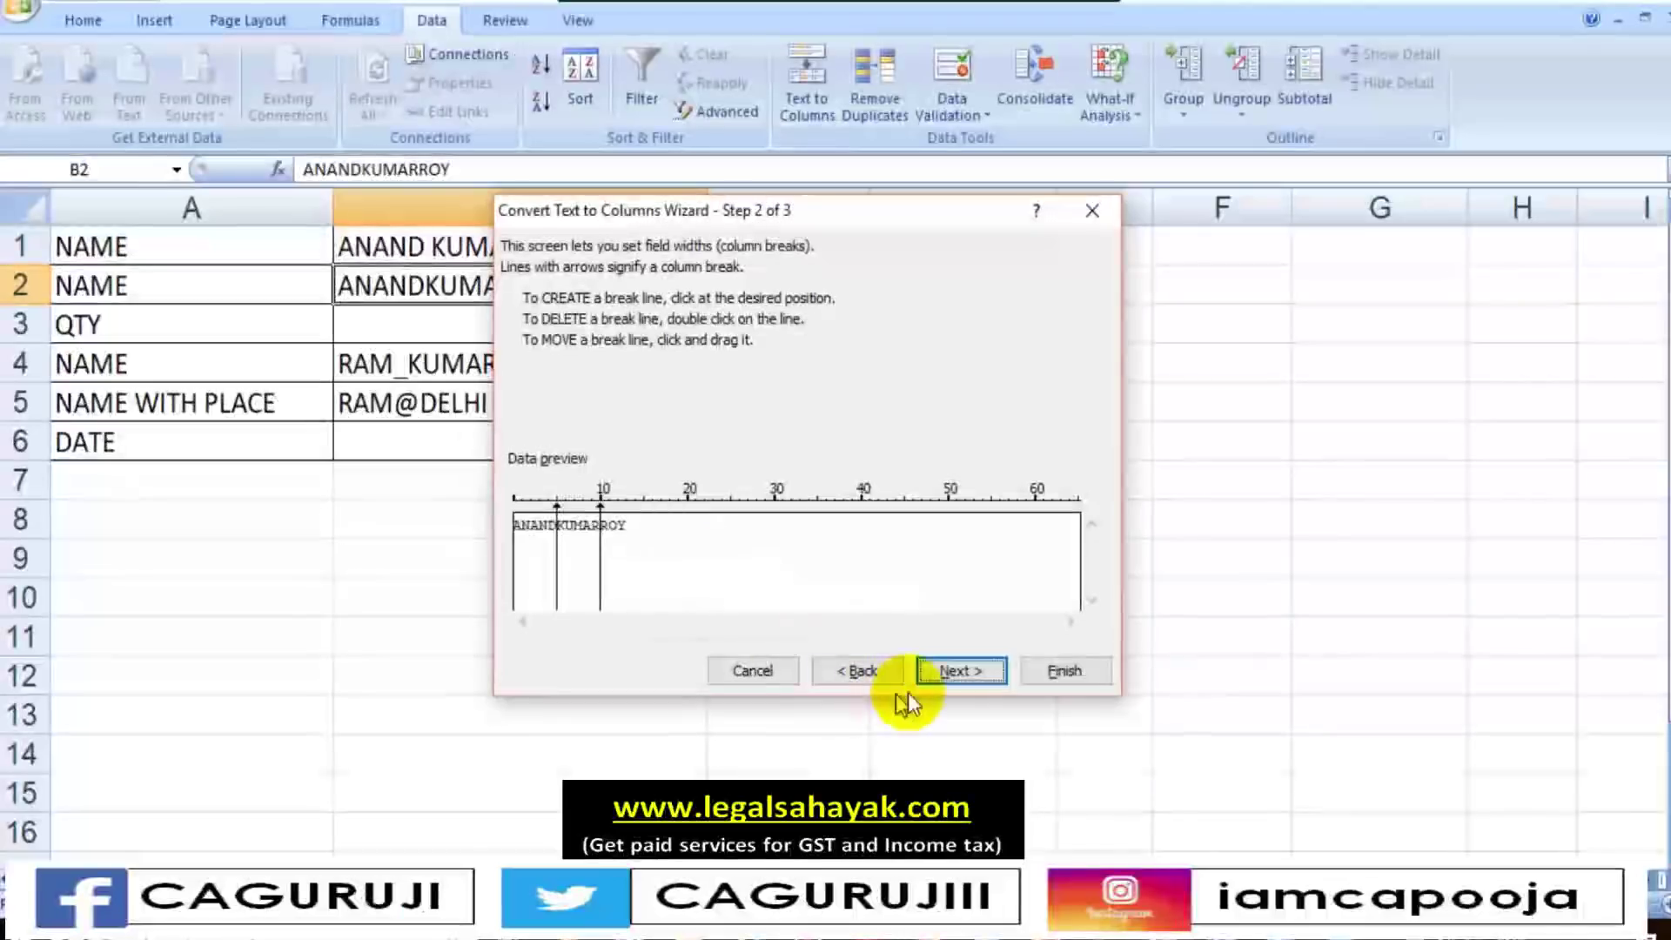
pyautogui.click(954, 683)
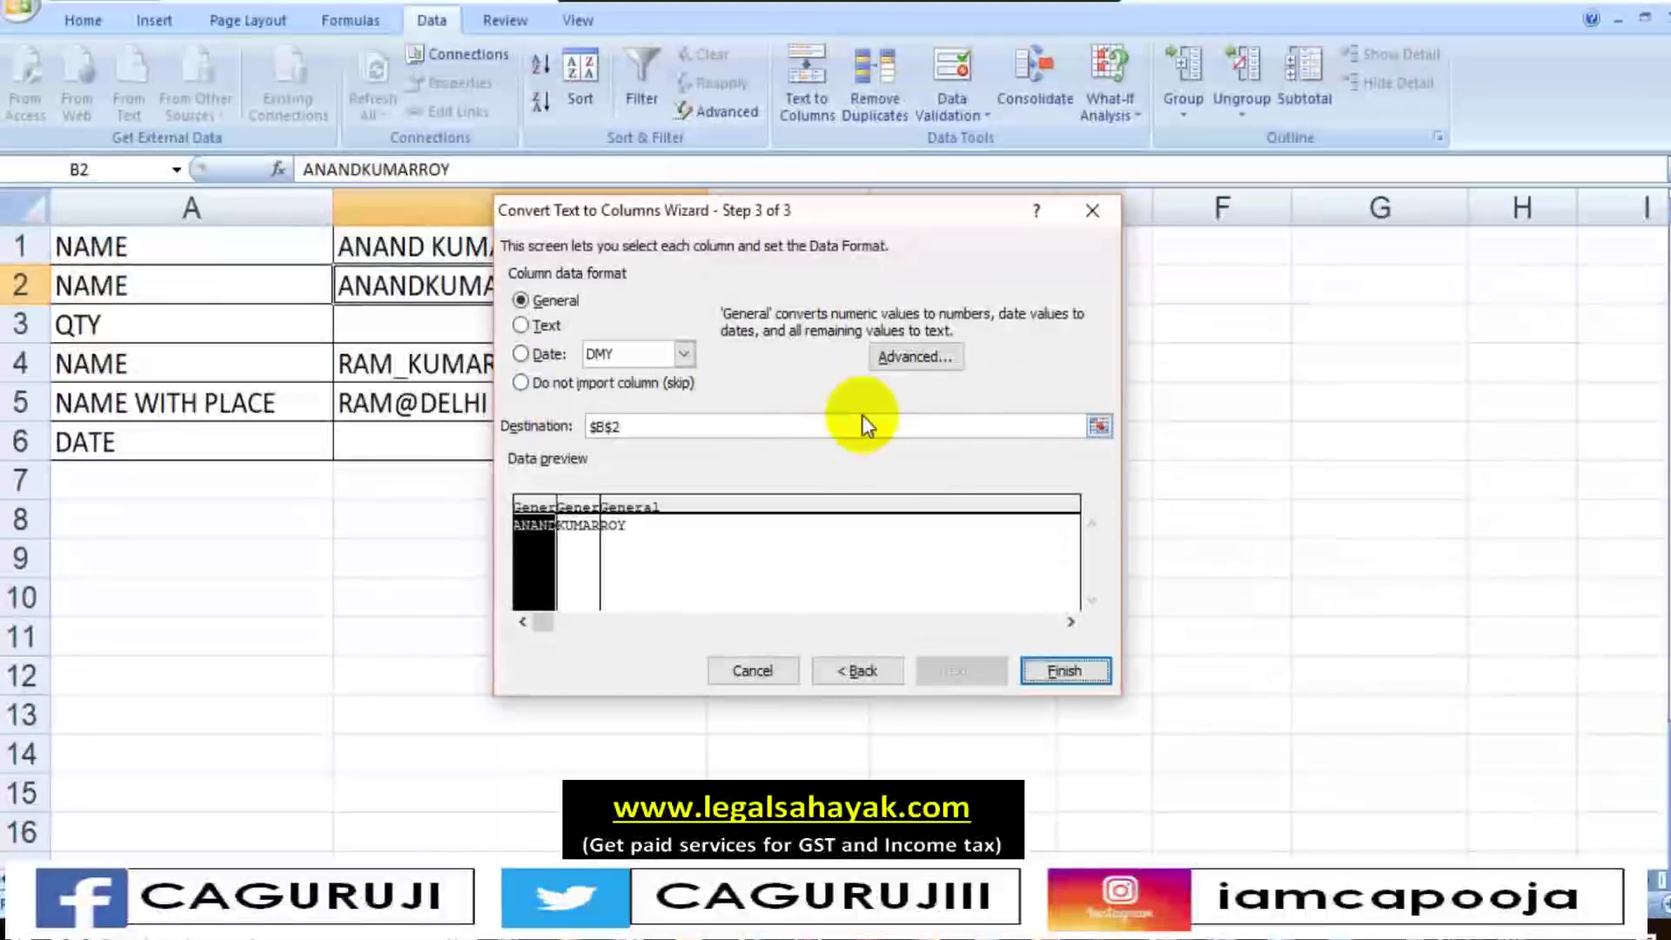
# Send the split parts of B2 to destination C2 and complete the conversion
pyautogui.click(631, 428)
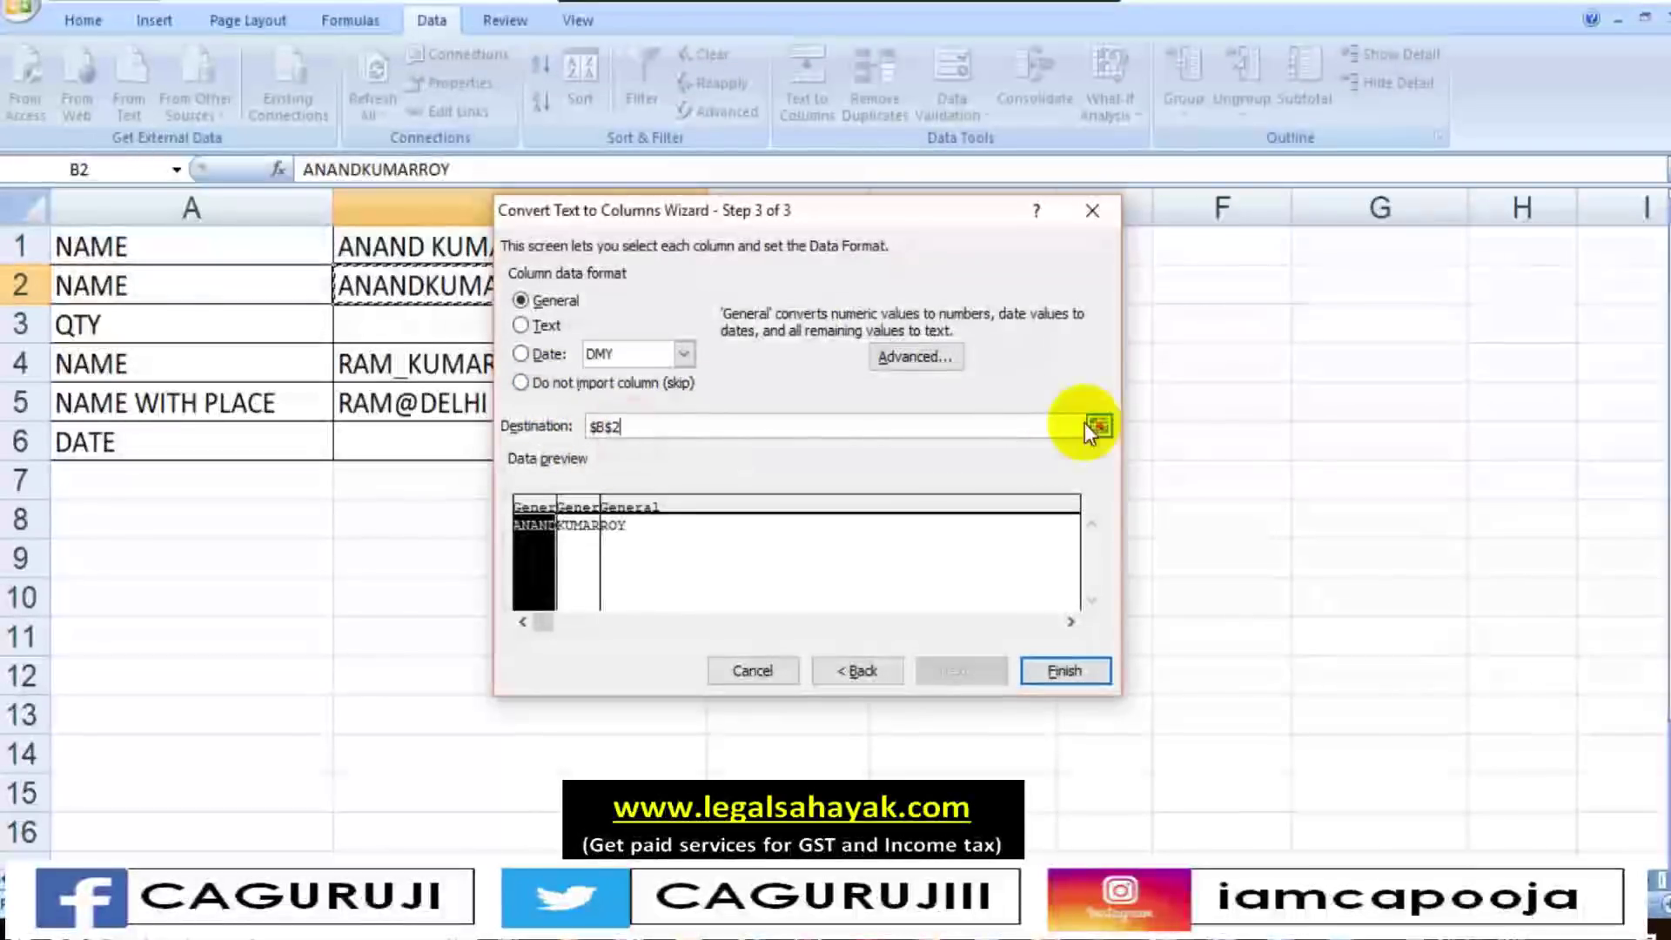
pyautogui.click(1098, 426)
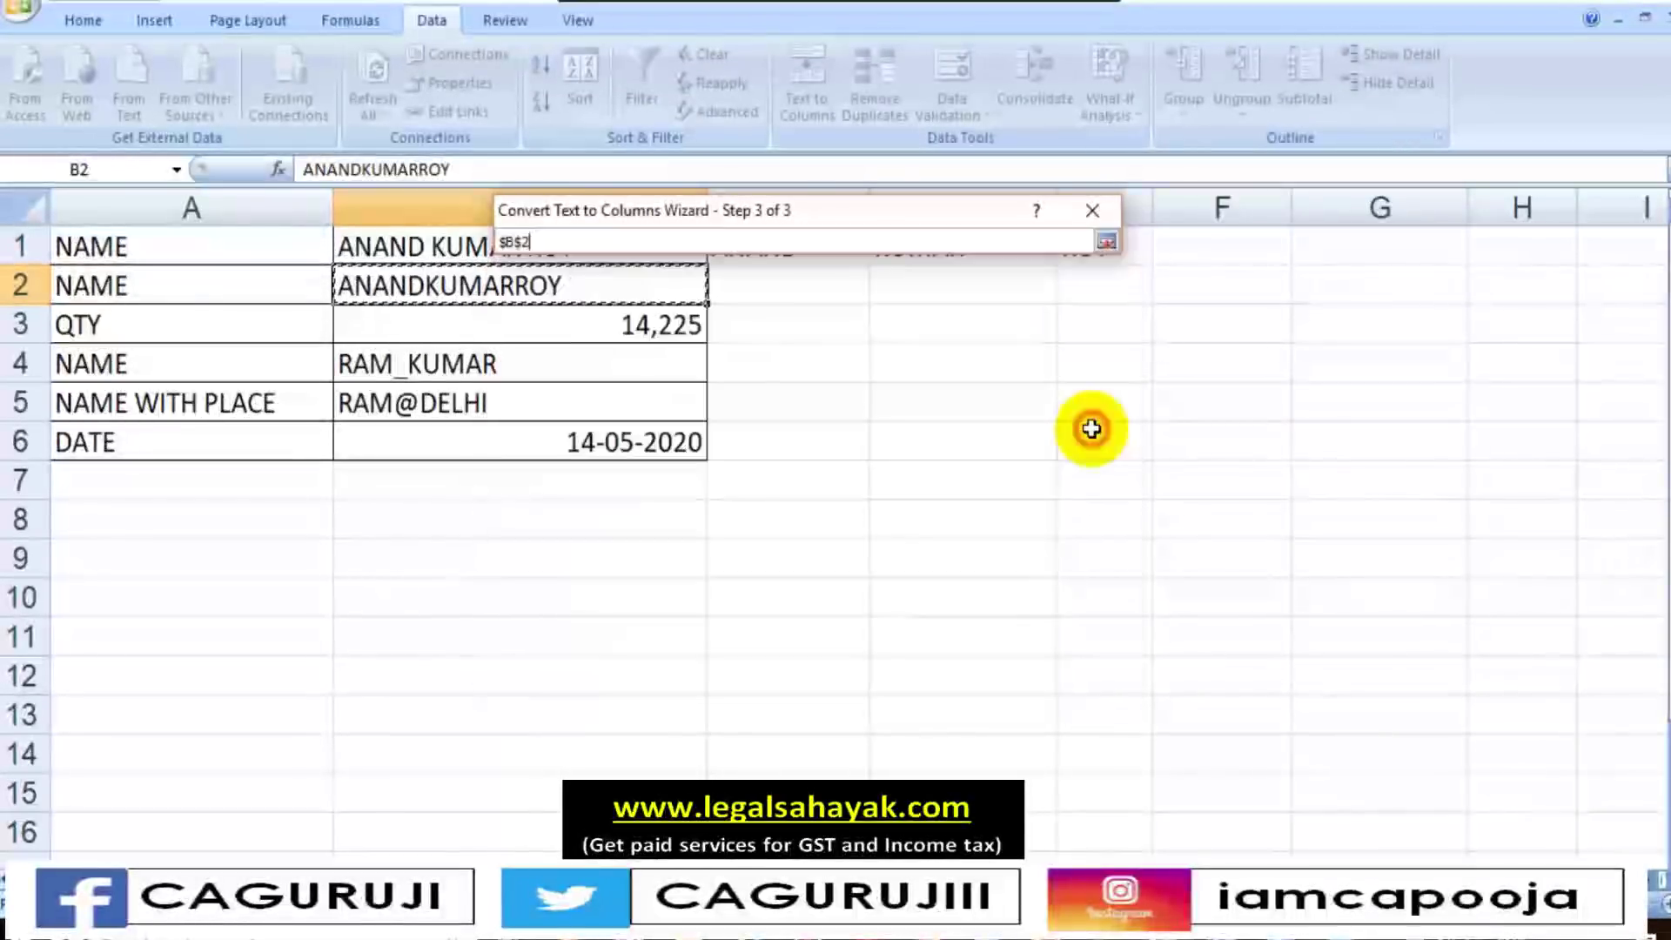
pyautogui.click(804, 293)
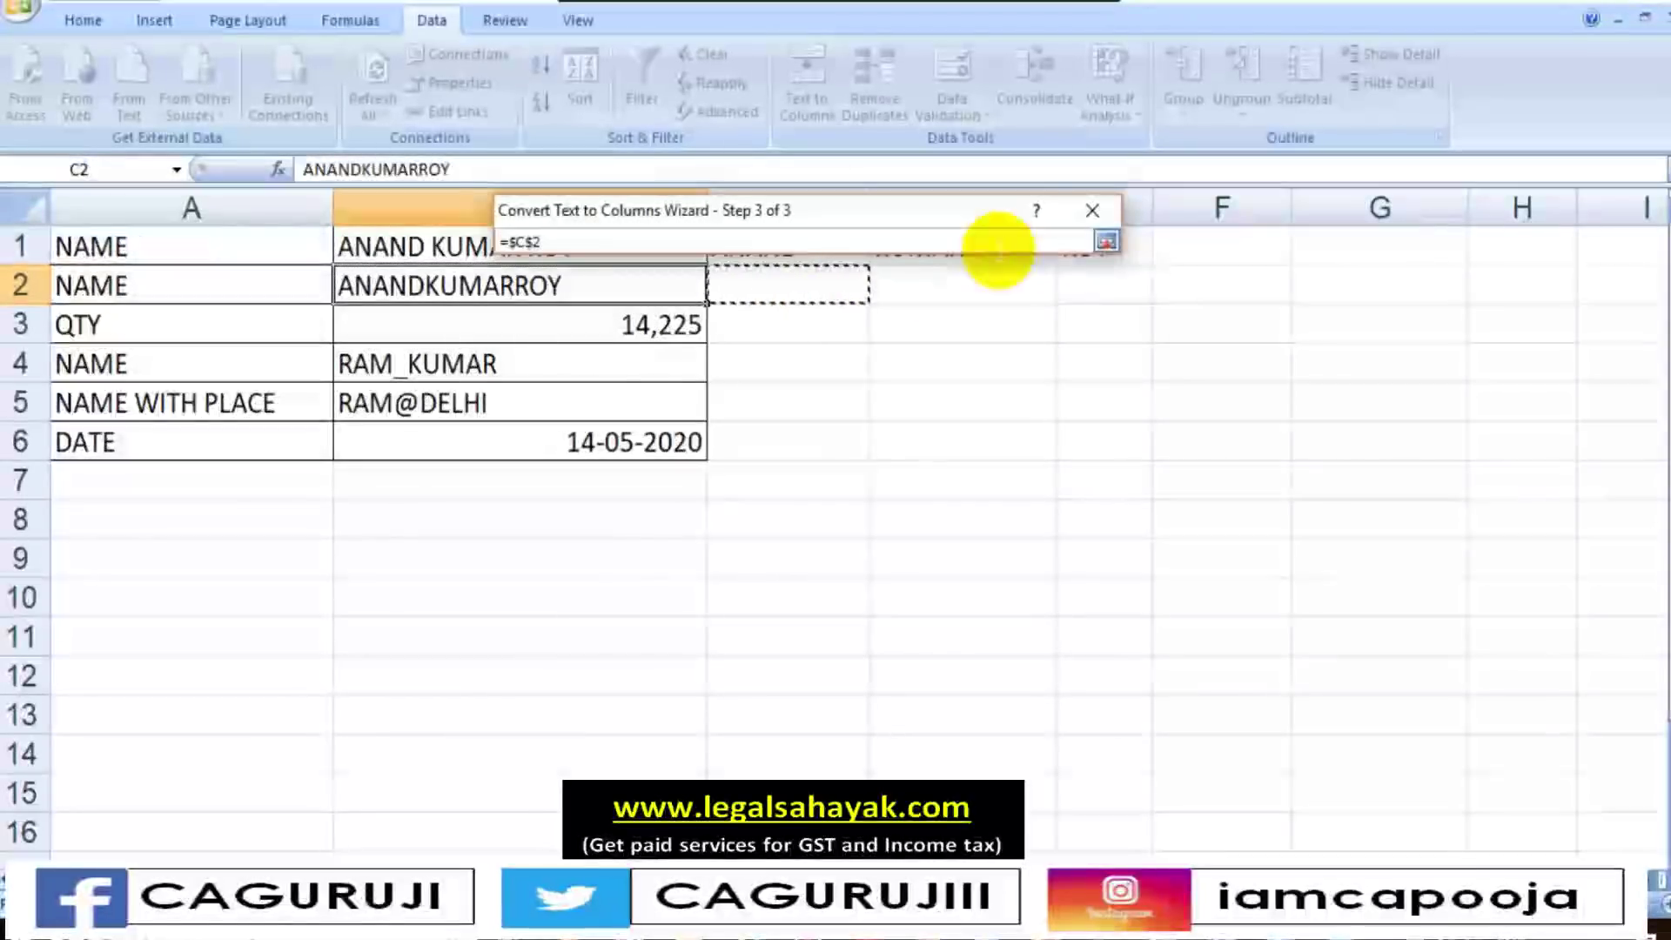
pyautogui.click(1107, 244)
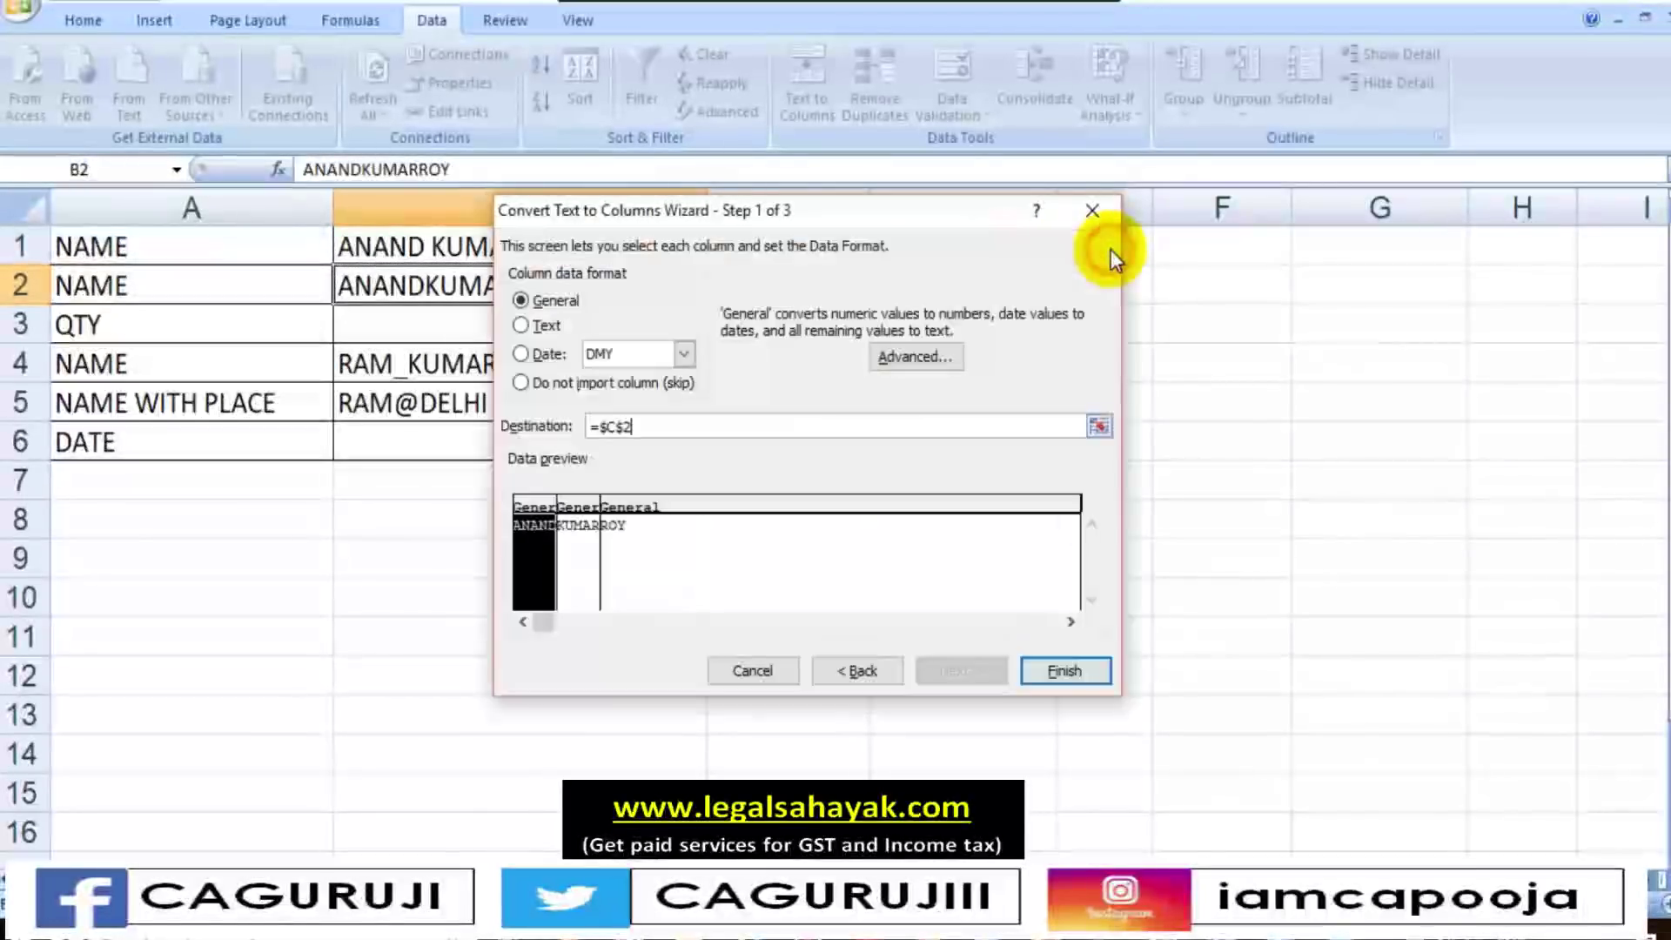
pyautogui.click(1053, 668)
pyautogui.click(977, 435)
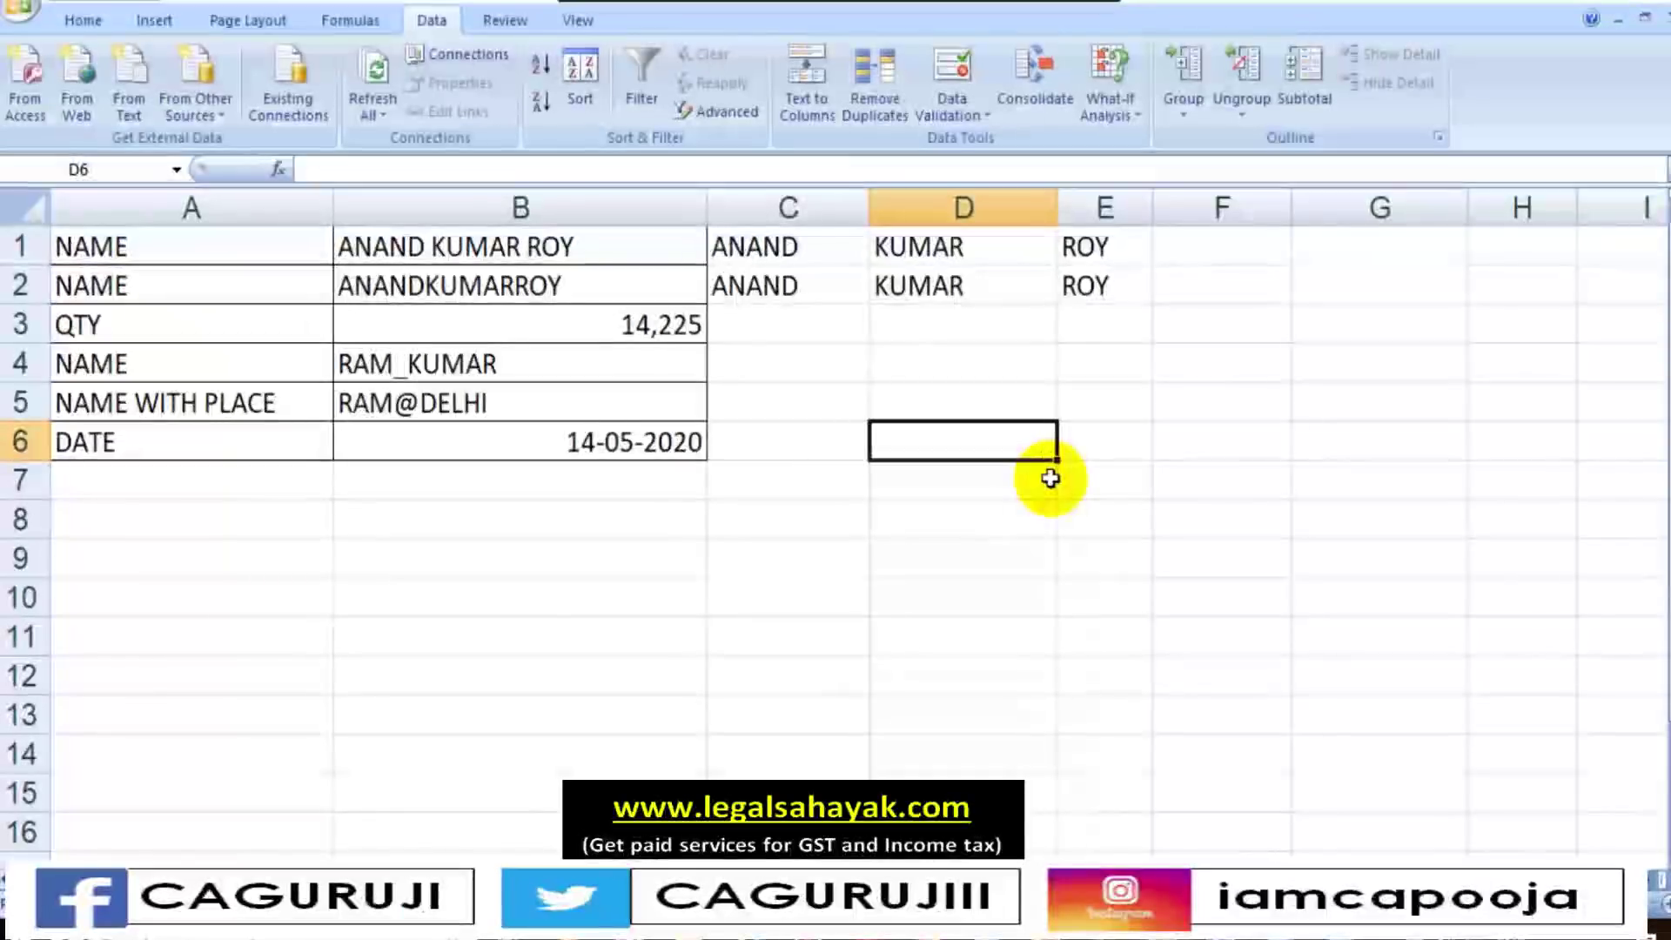
# Start Text to Columns on the QTY value in B3 as fixed width, with a column break after the second digit
pyautogui.click(210, 327)
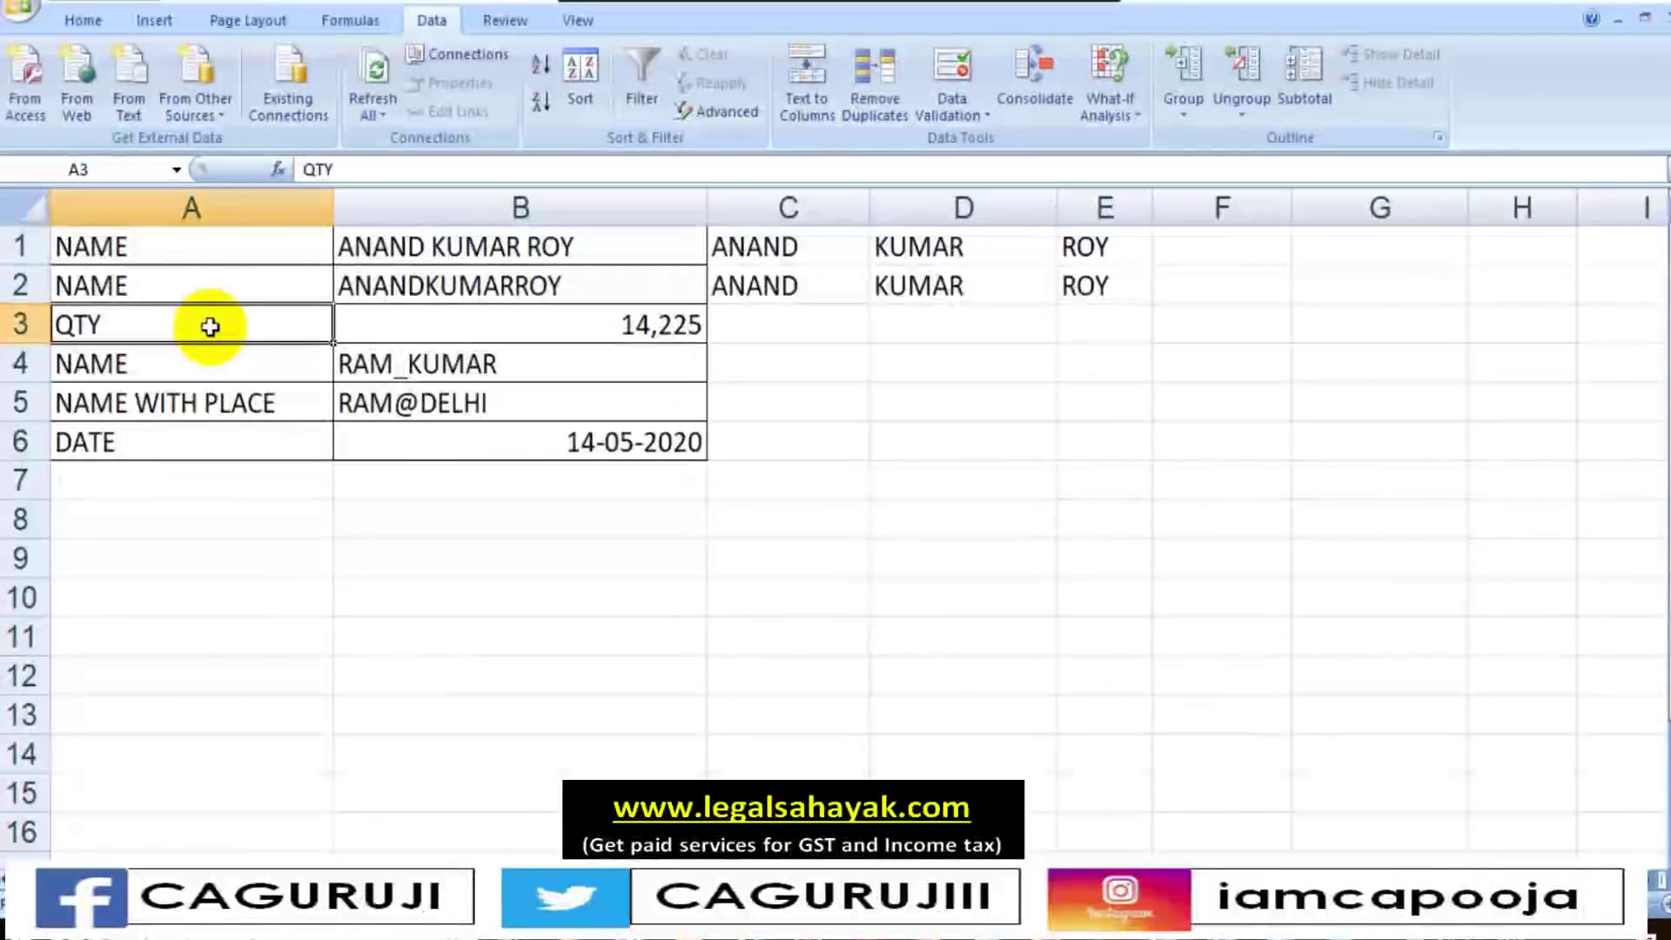
pyautogui.click(657, 327)
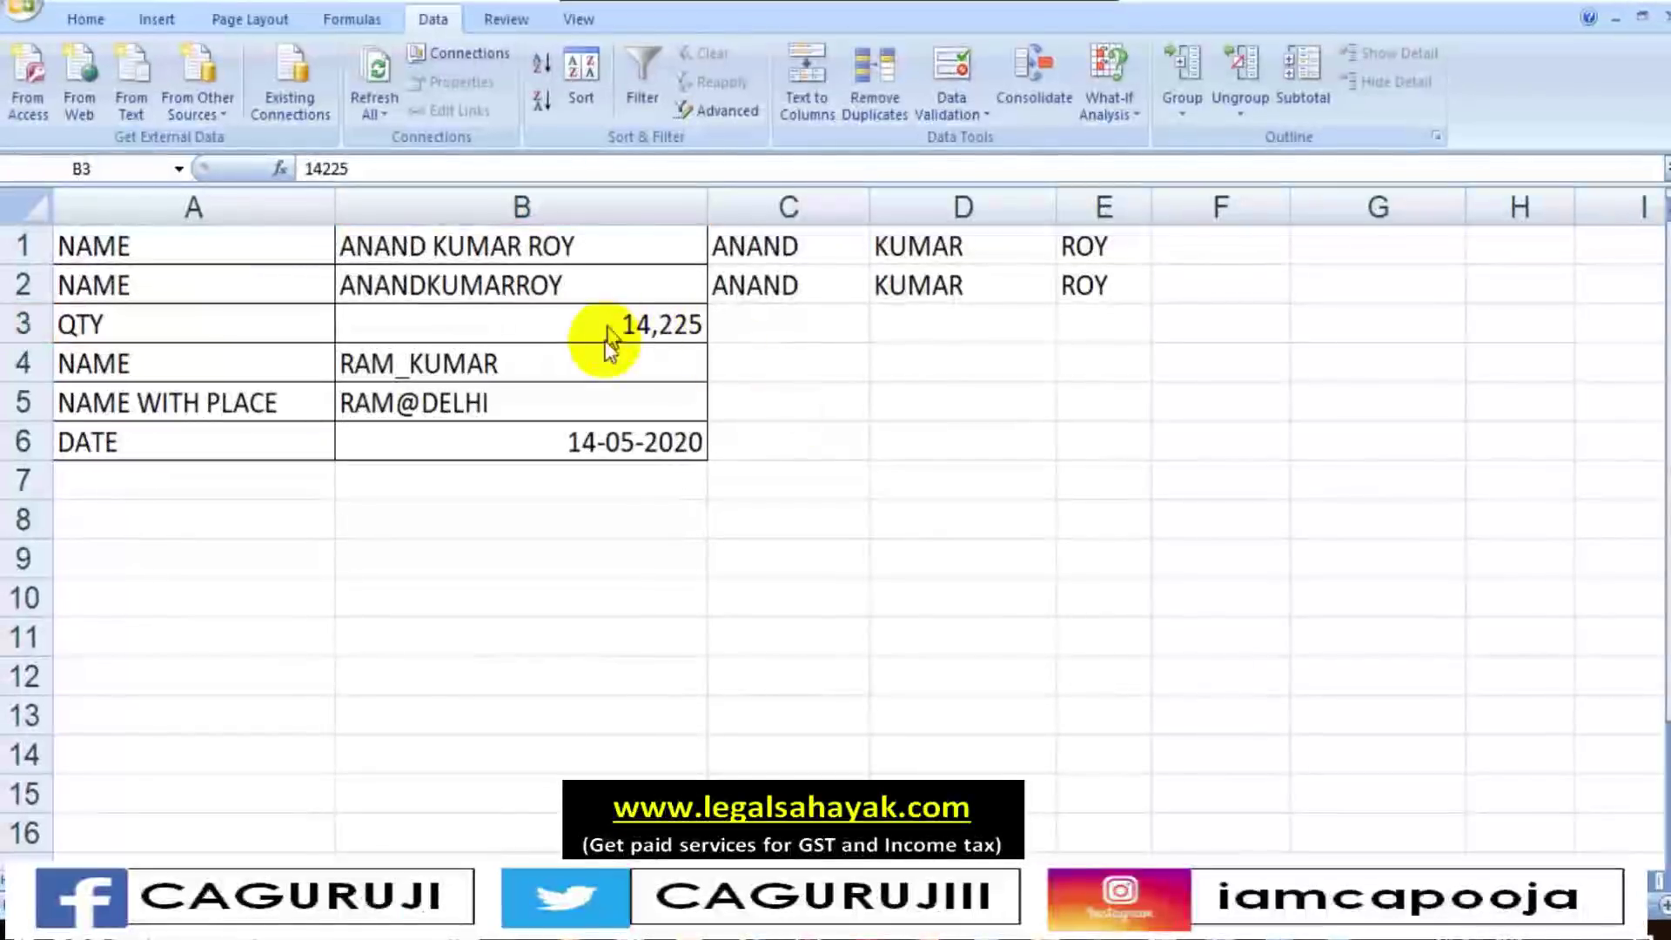
pyautogui.click(602, 331)
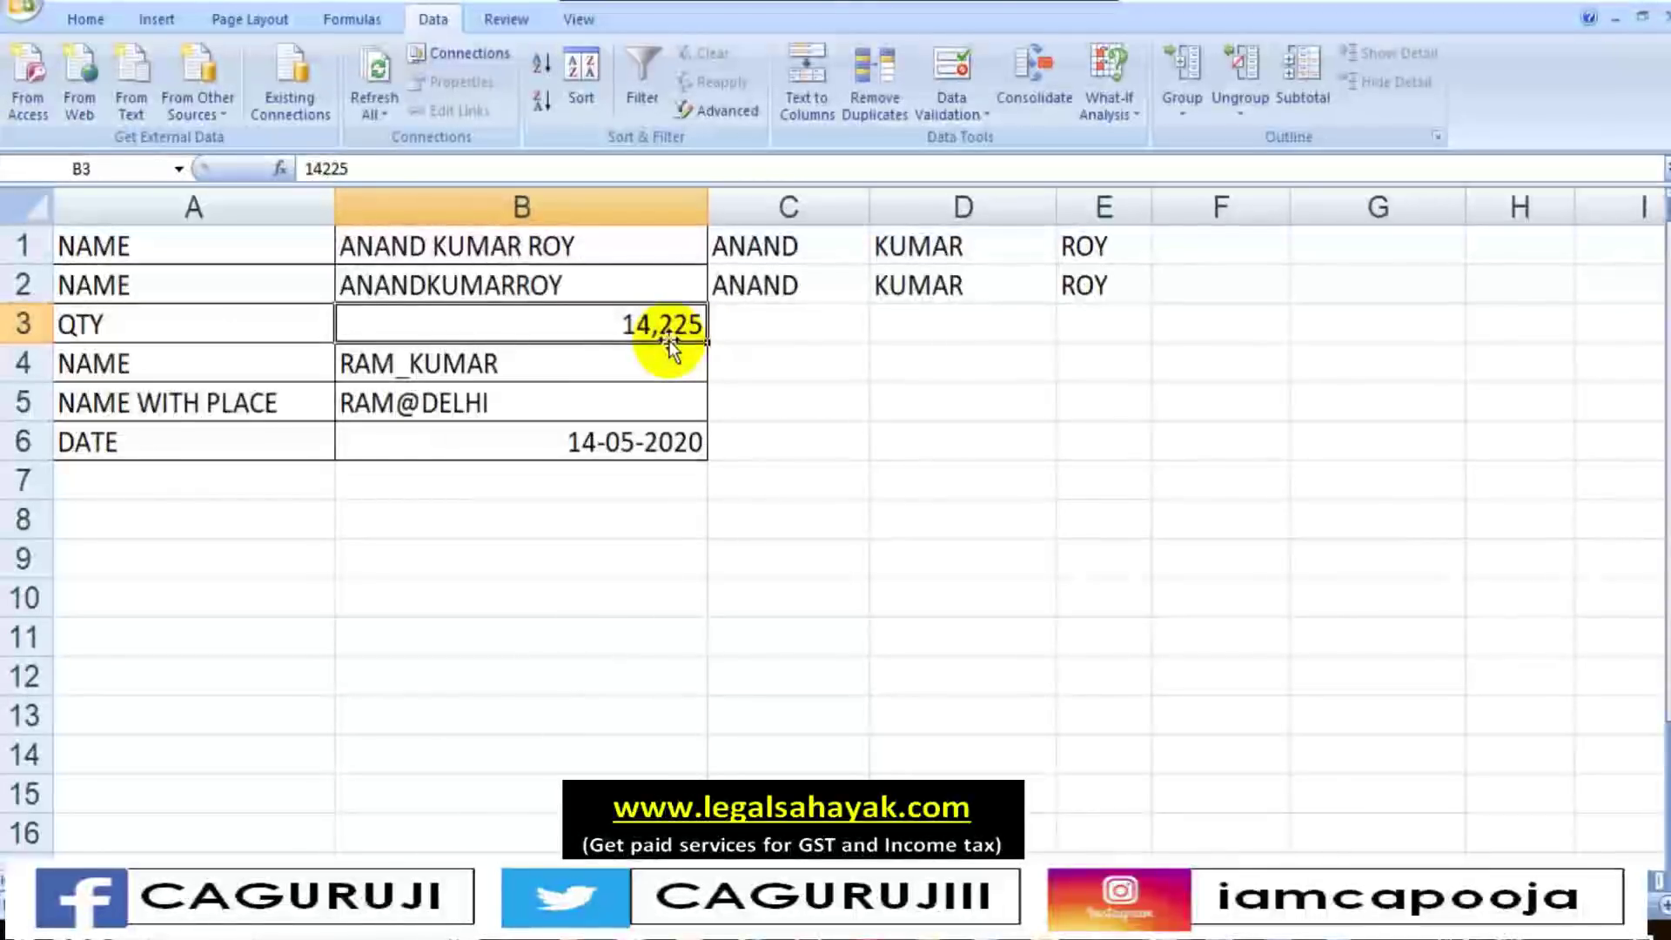
pyautogui.click(818, 85)
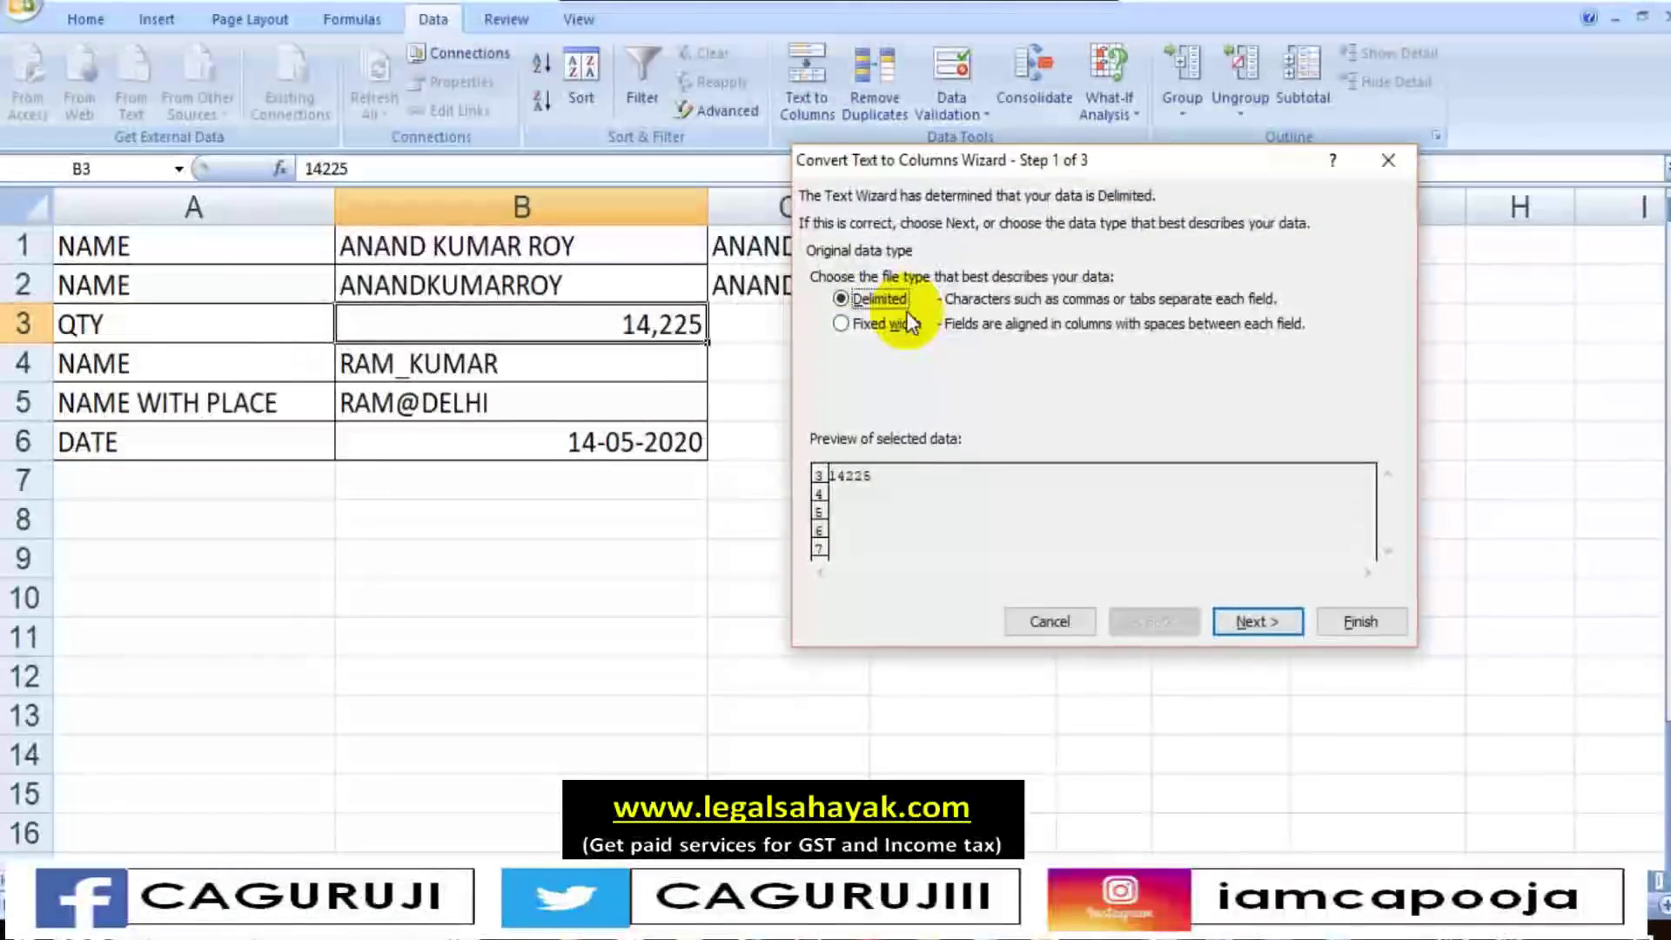
pyautogui.click(853, 325)
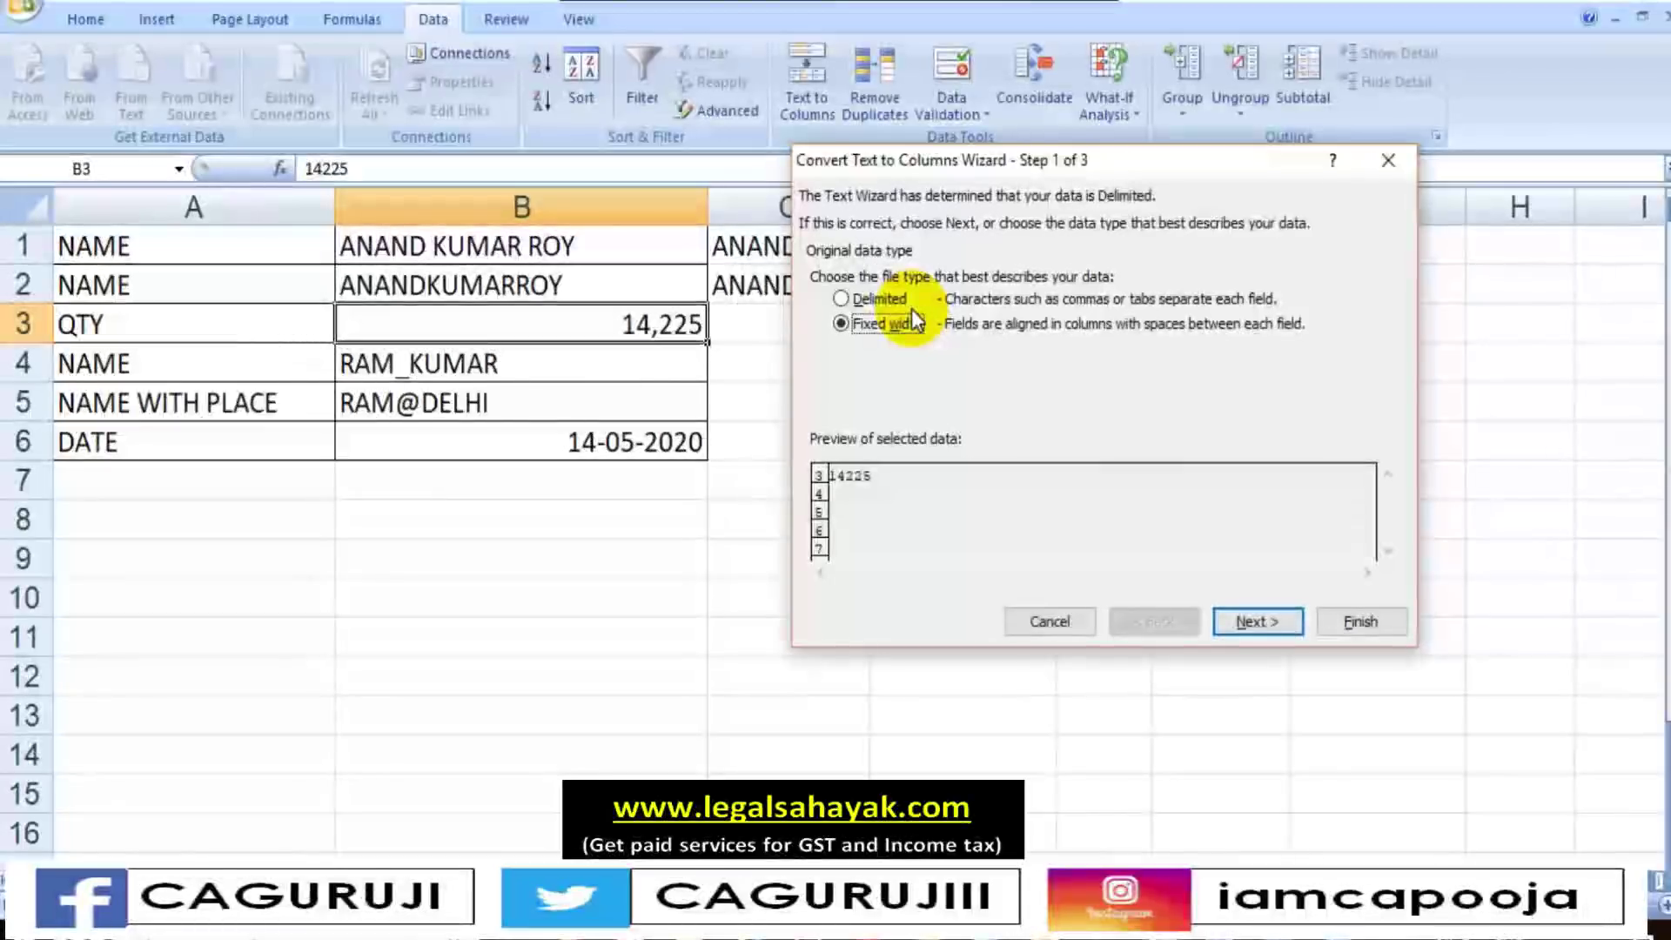
pyautogui.click(1257, 623)
pyautogui.click(830, 452)
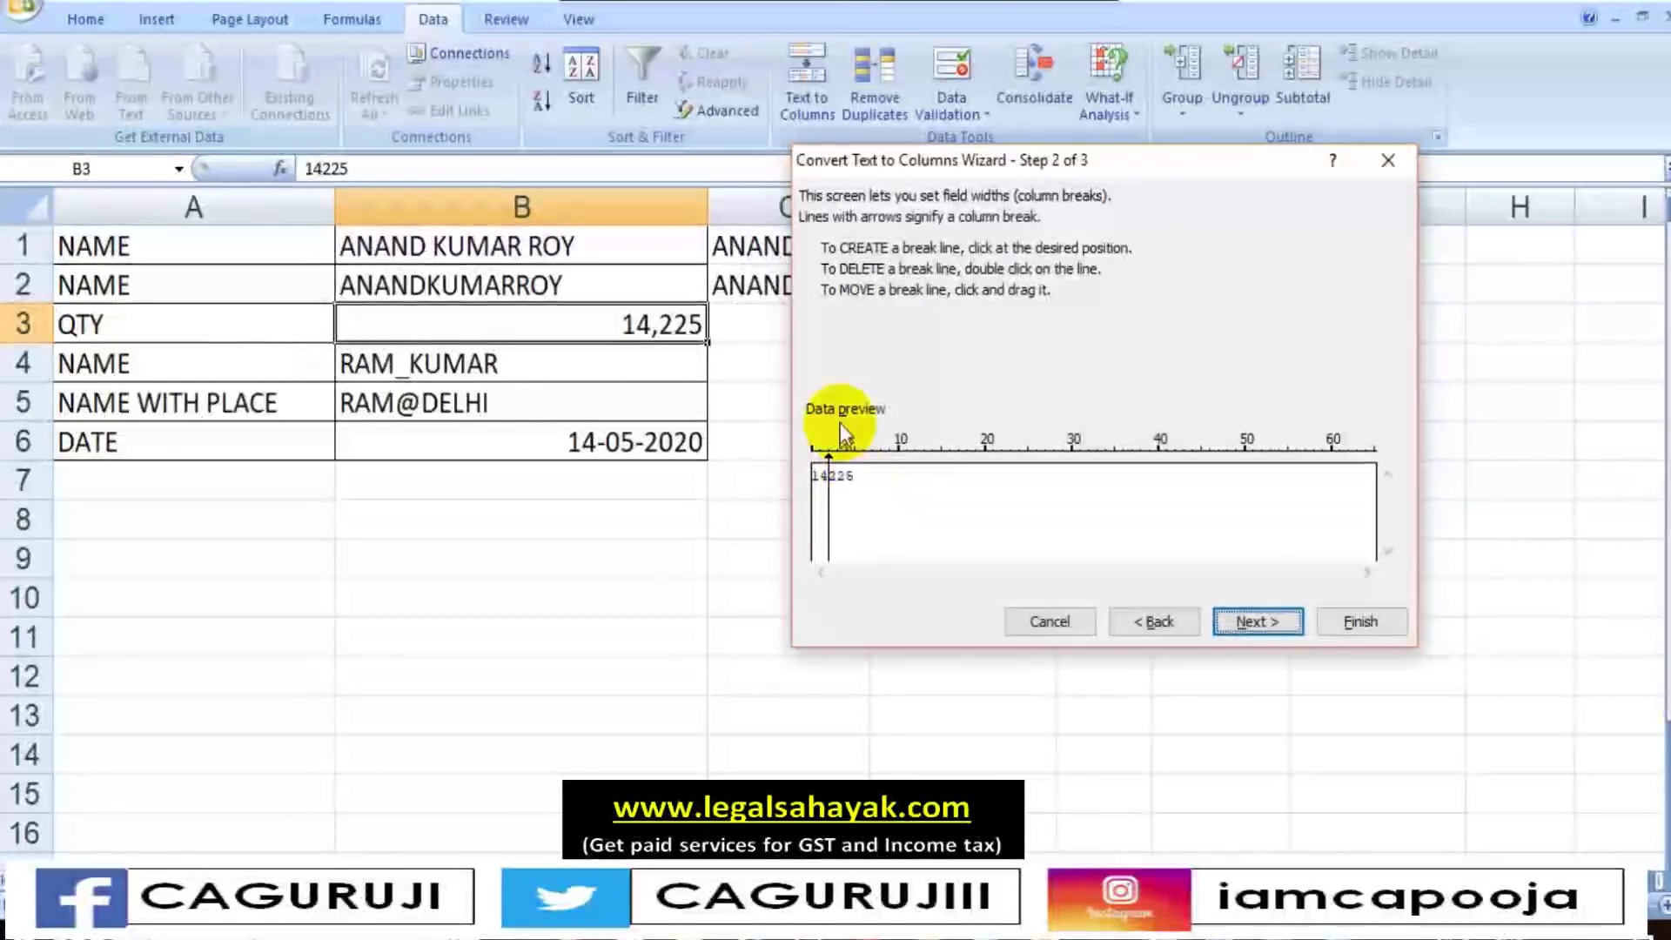
pyautogui.click(1251, 620)
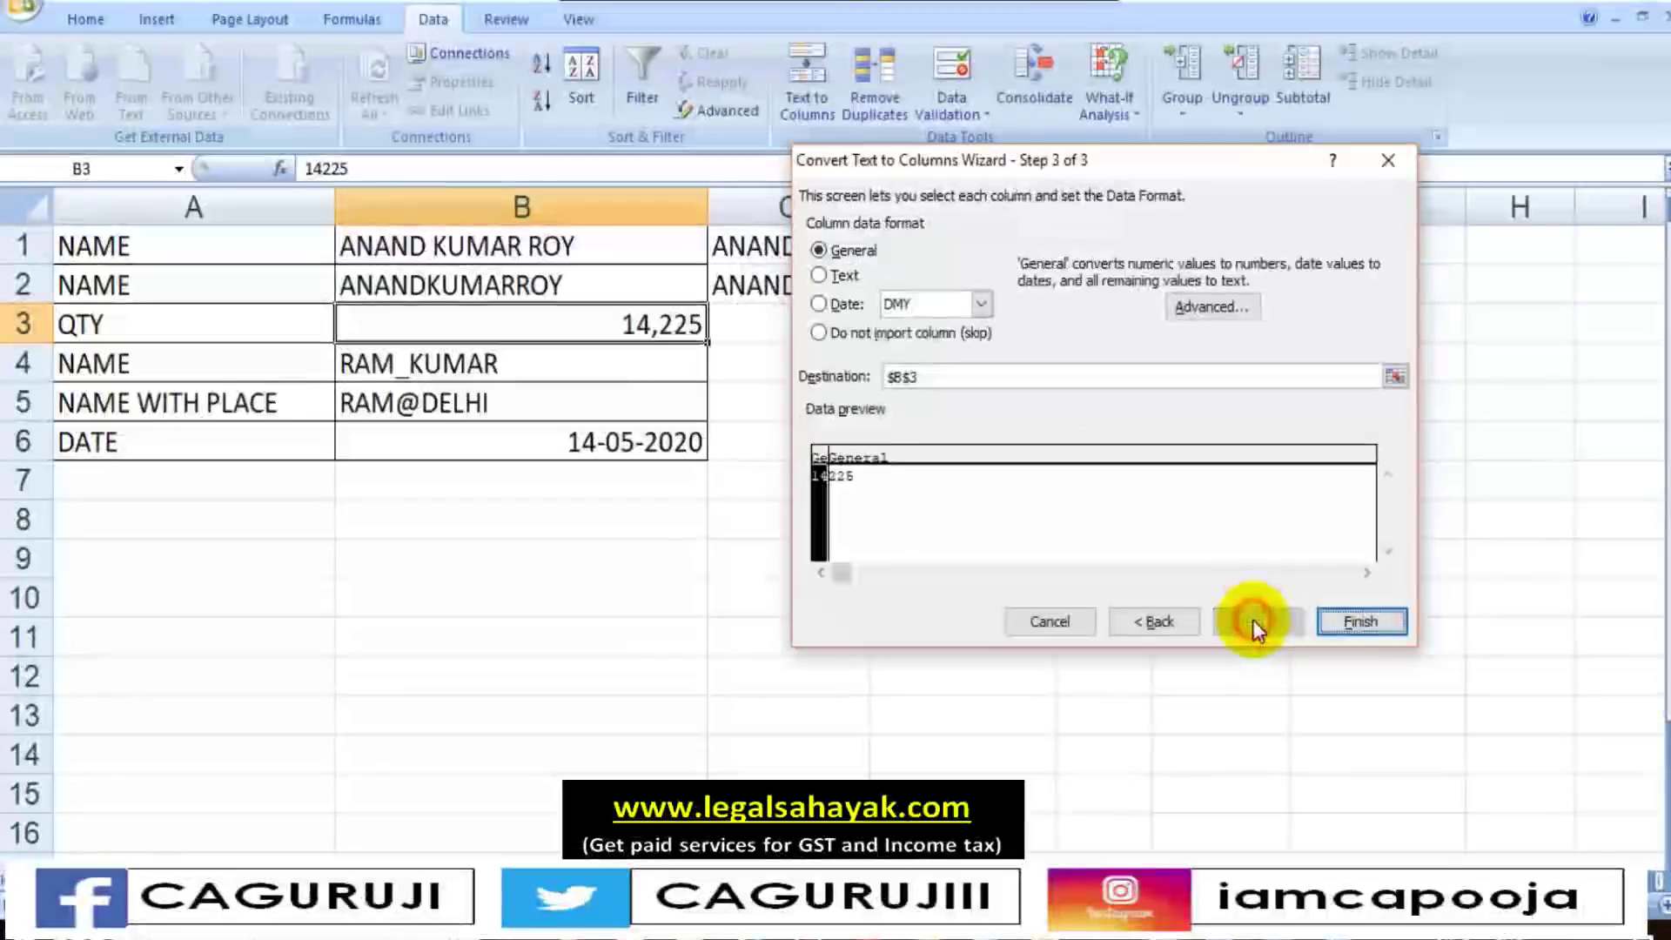
# Send the split parts of the QTY value in B3 to destination C3 and complete the conversion
pyautogui.click(1395, 376)
pyautogui.click(782, 322)
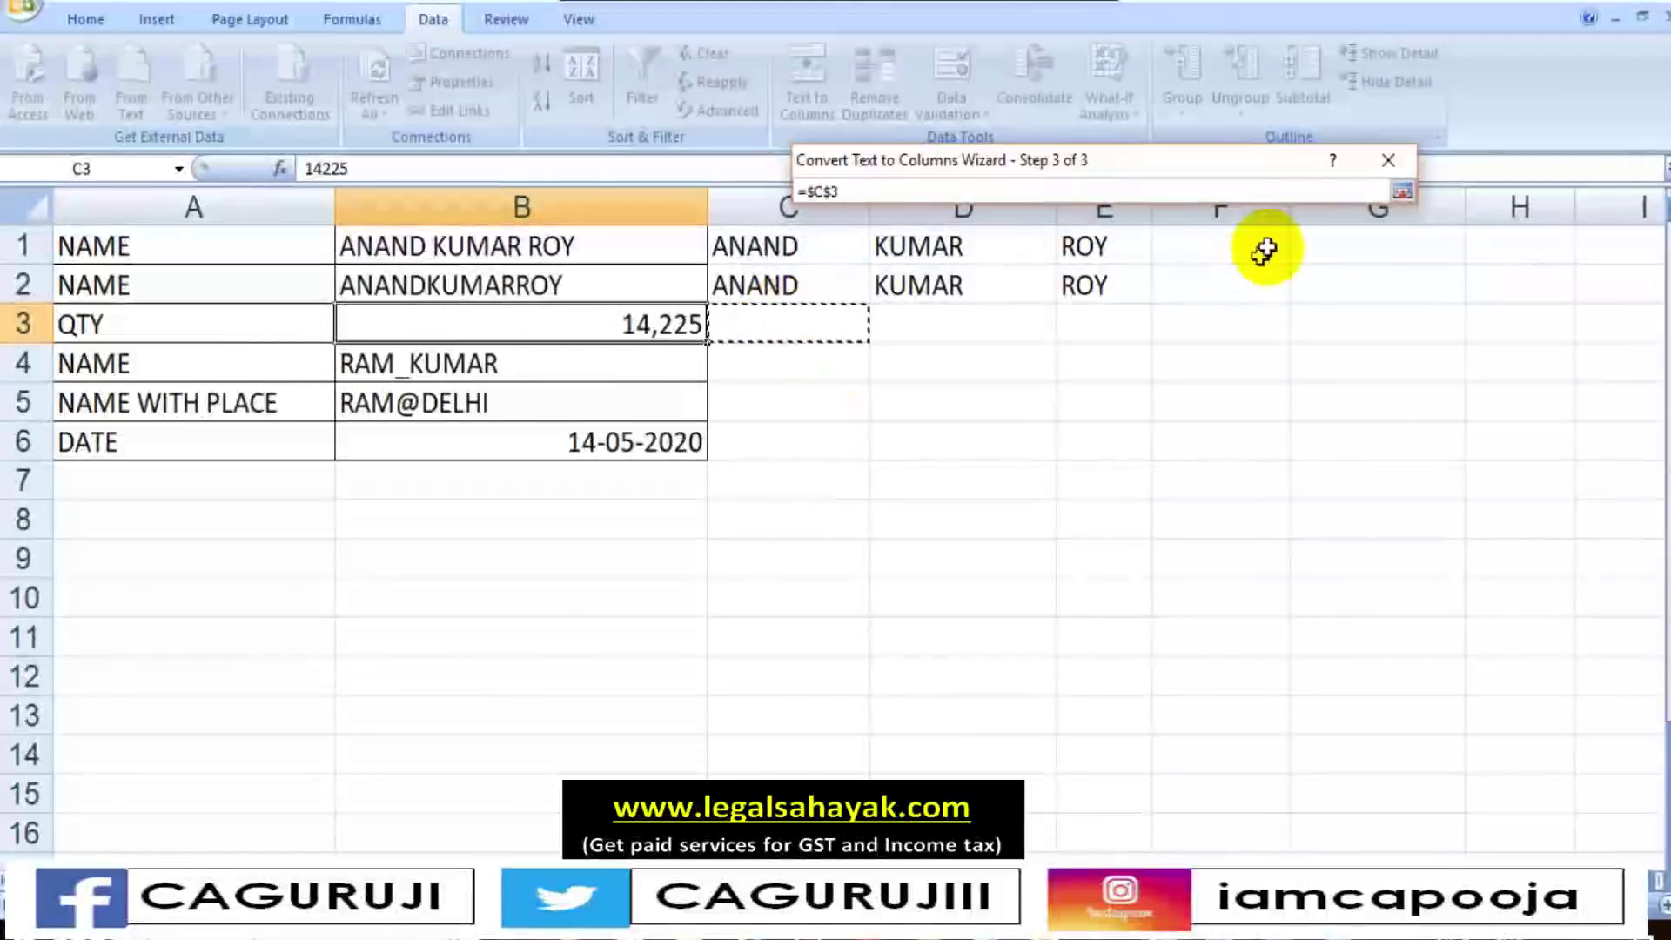
pyautogui.click(1402, 190)
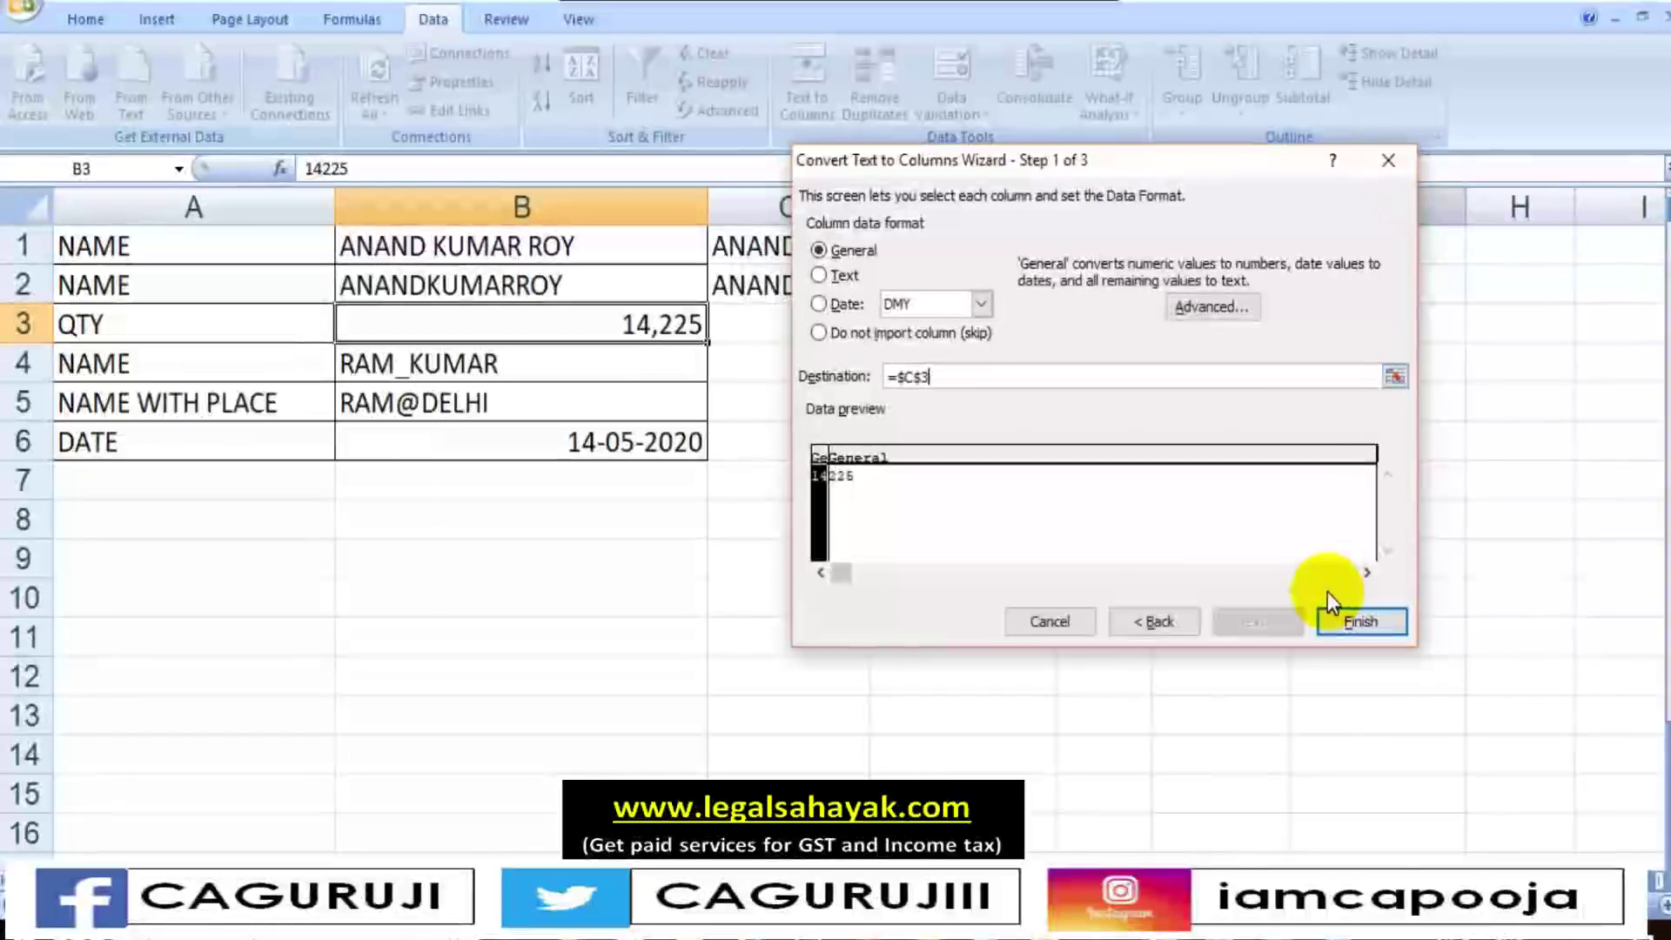
pyautogui.click(1340, 621)
pyautogui.click(1081, 510)
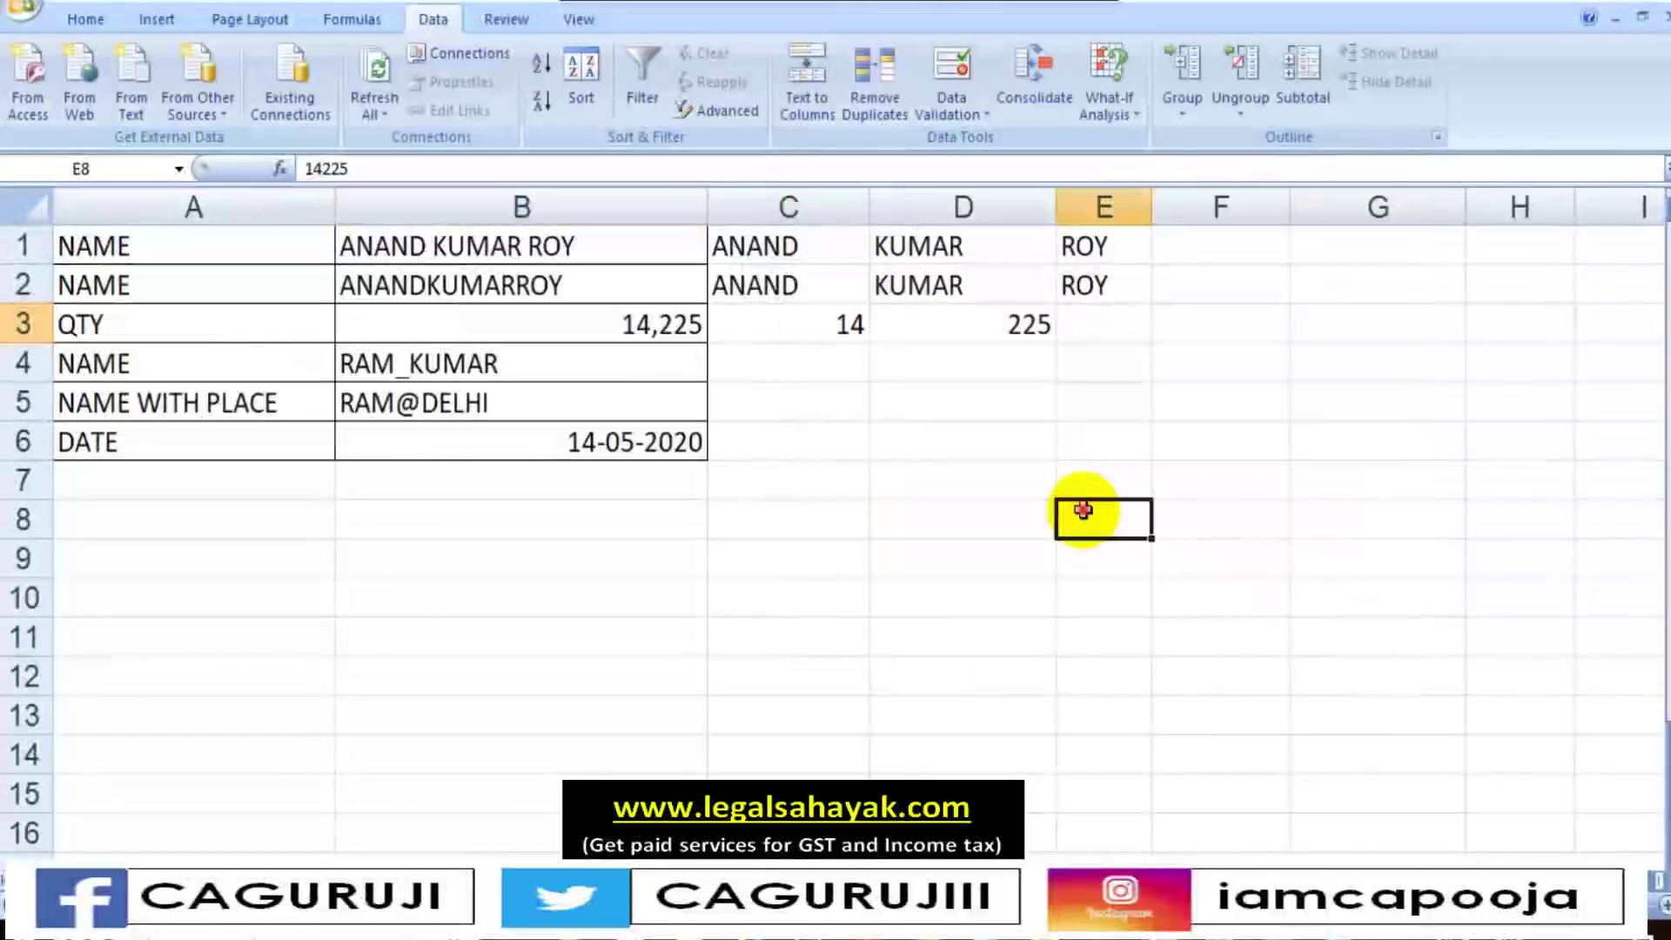
pyautogui.click(829, 331)
pyautogui.click(991, 334)
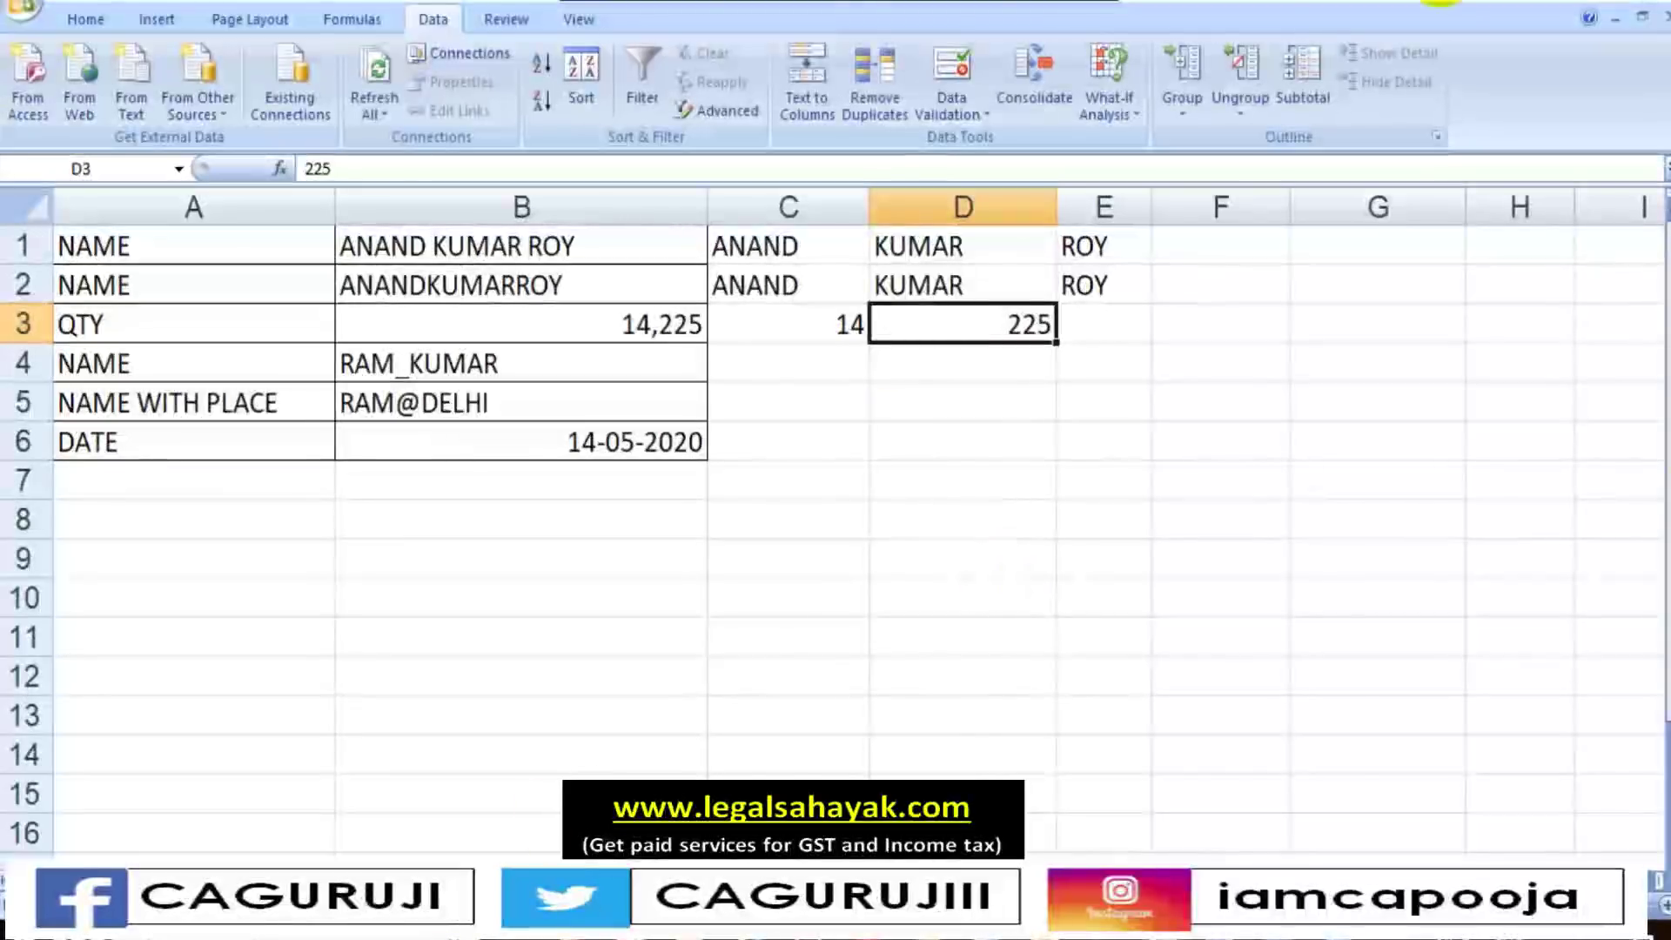
# Start Text to Columns on the name in B4 as delimited, with an underscore as the custom delimiter
pyautogui.click(243, 364)
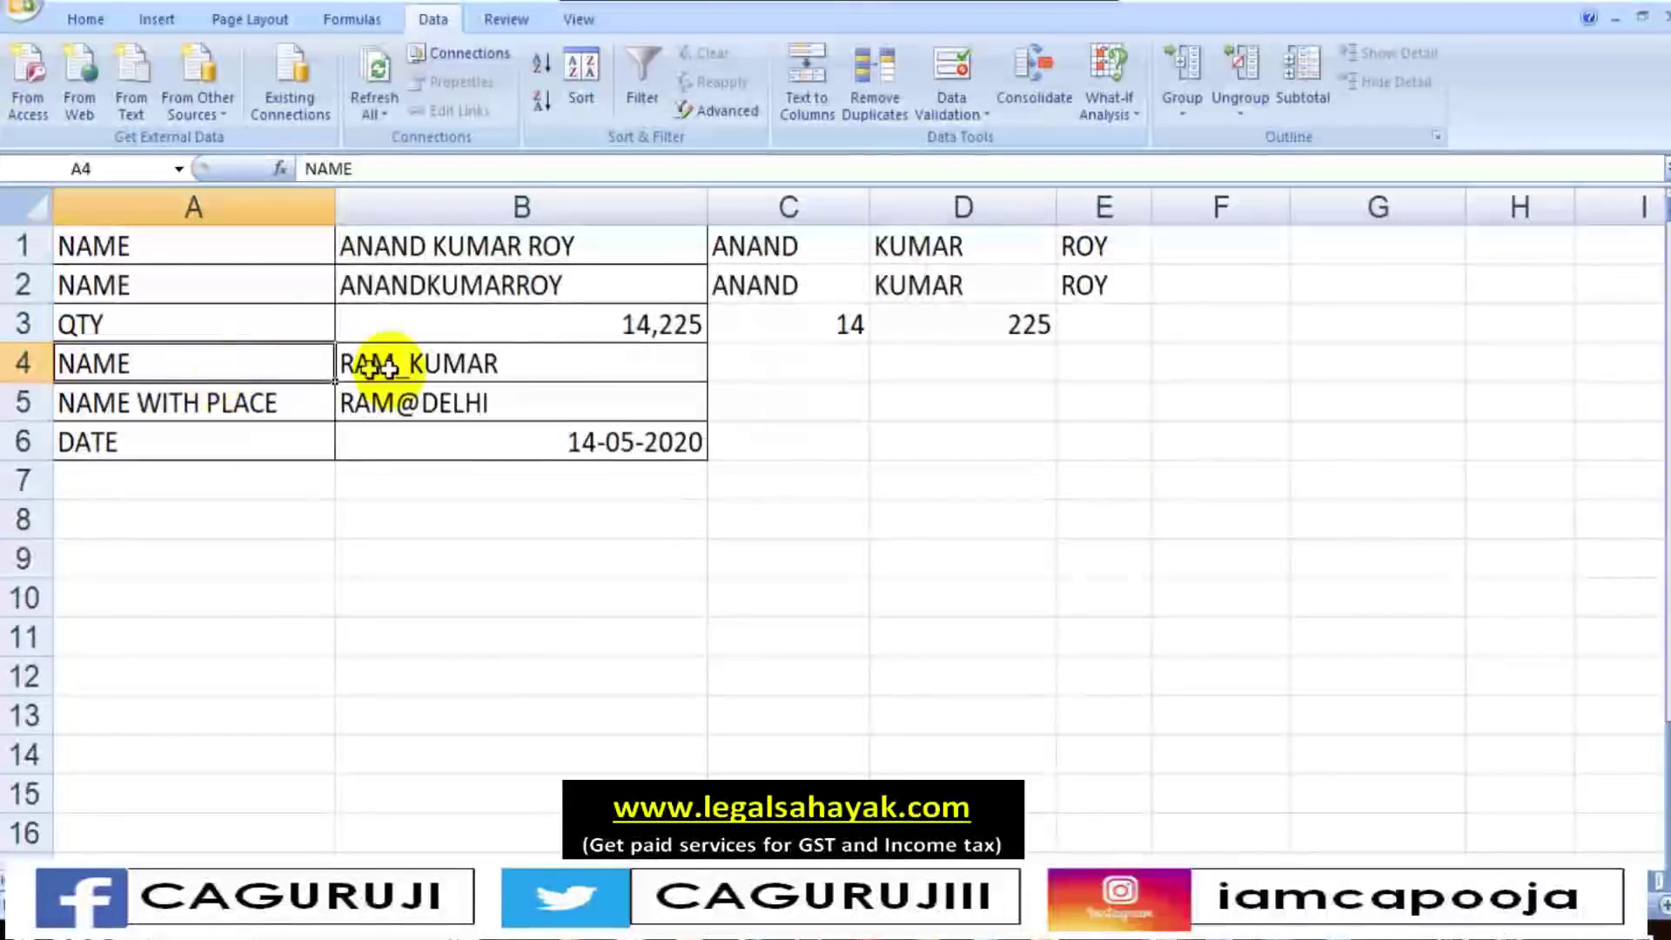
pyautogui.click(507, 366)
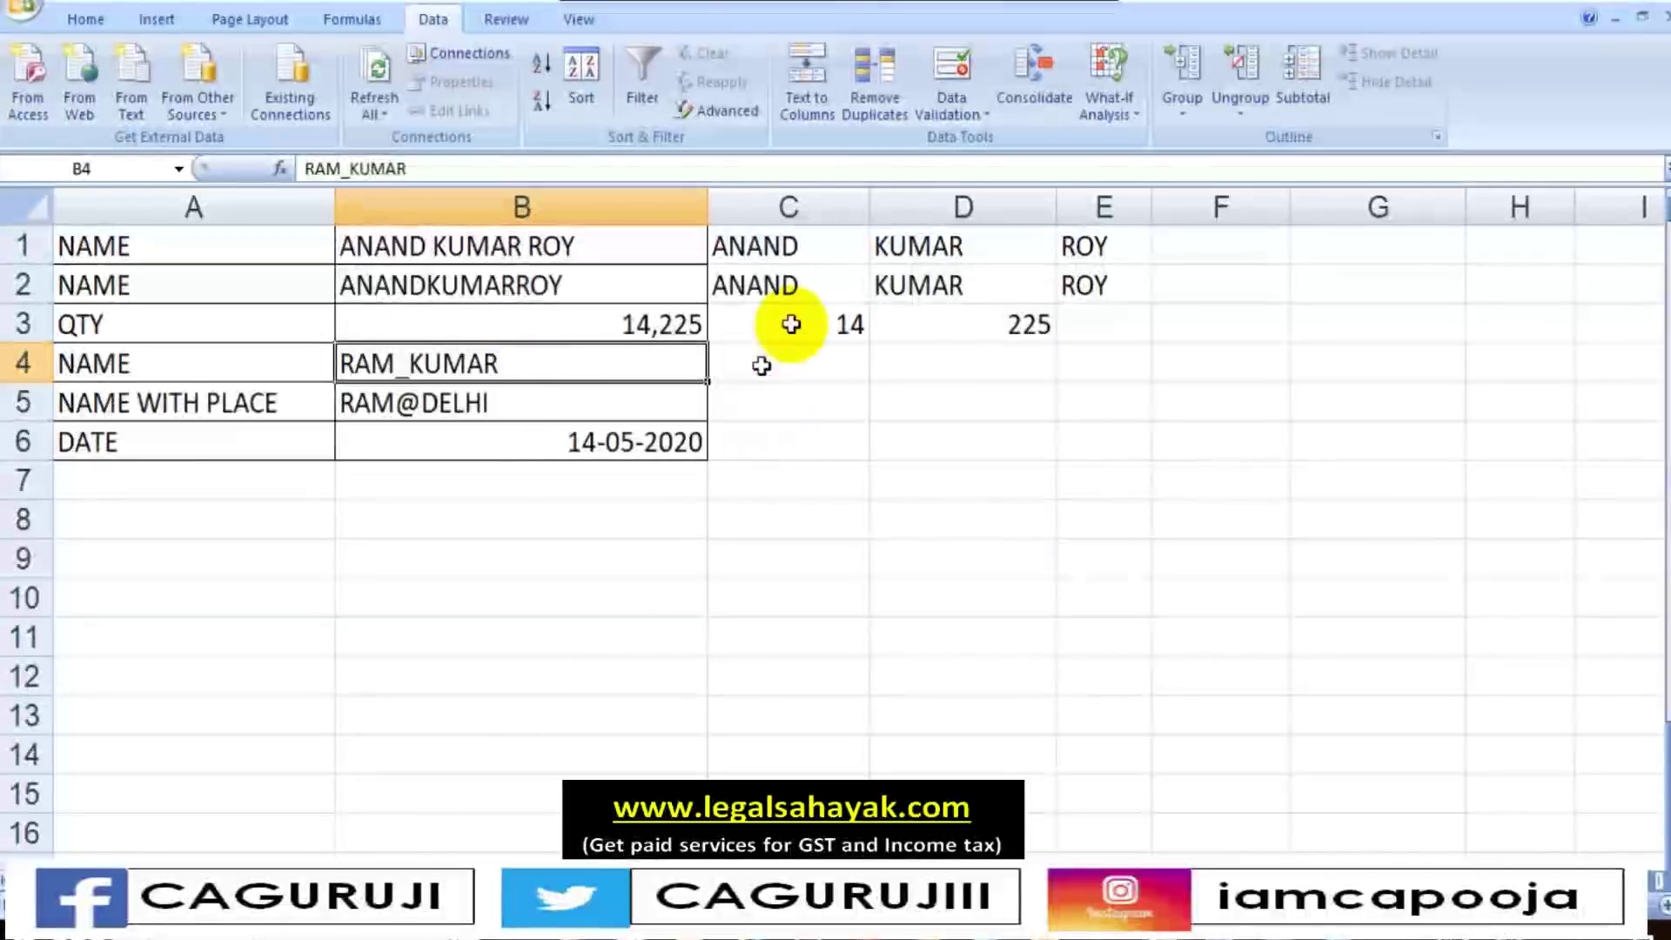
pyautogui.click(811, 63)
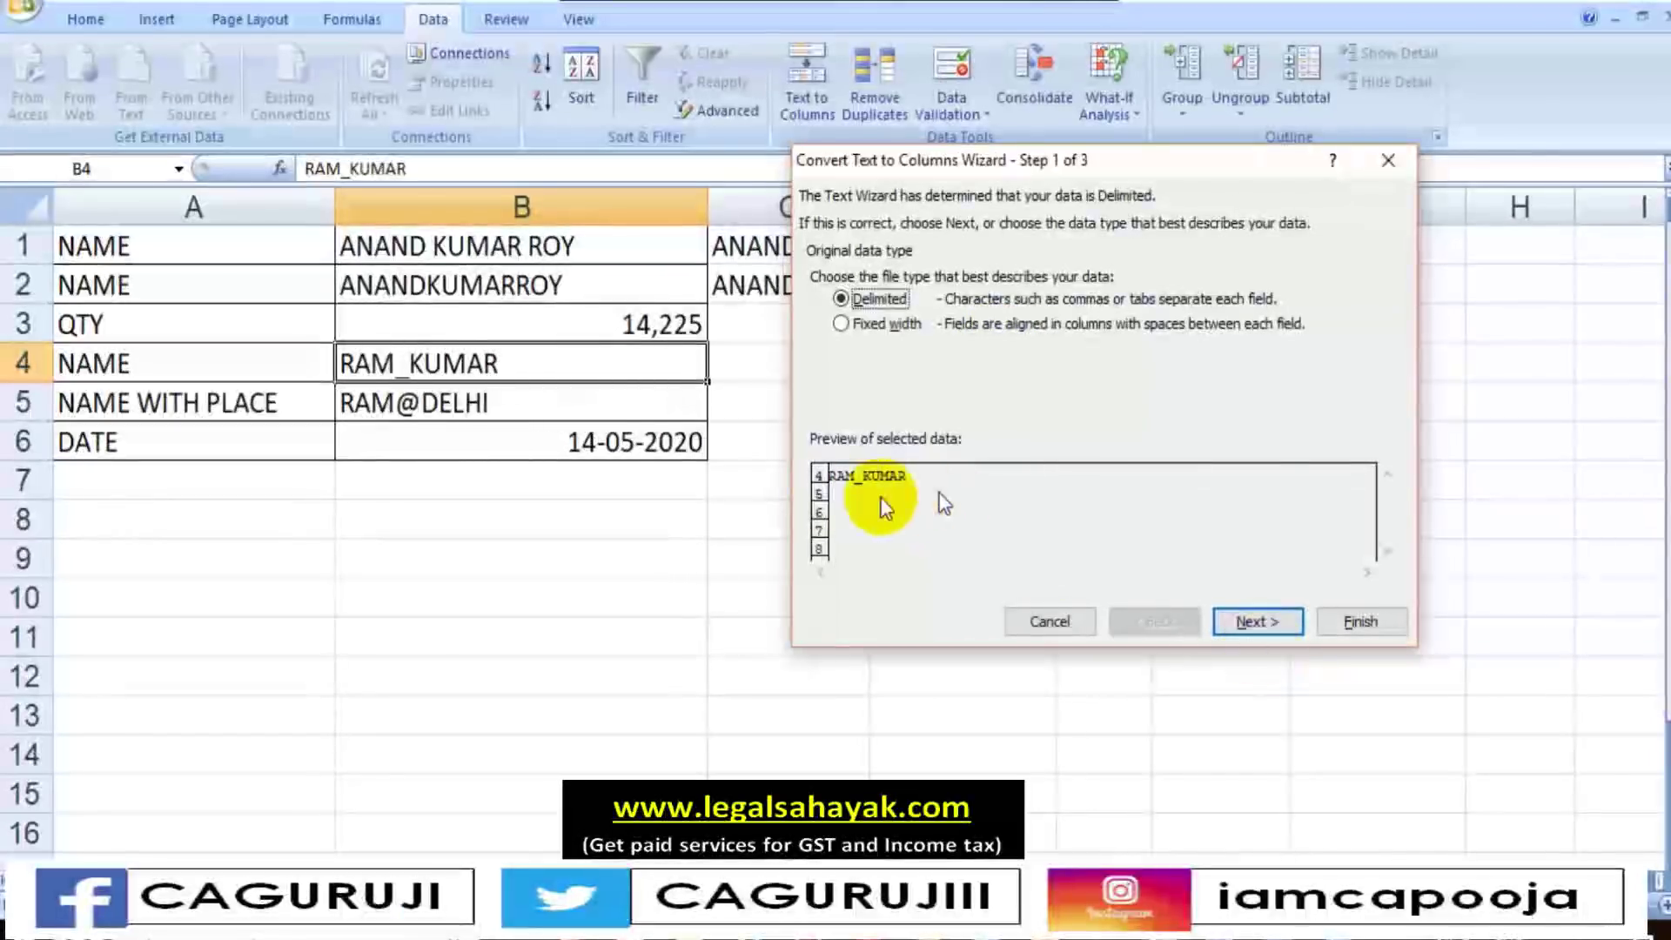
pyautogui.click(1251, 621)
pyautogui.click(819, 321)
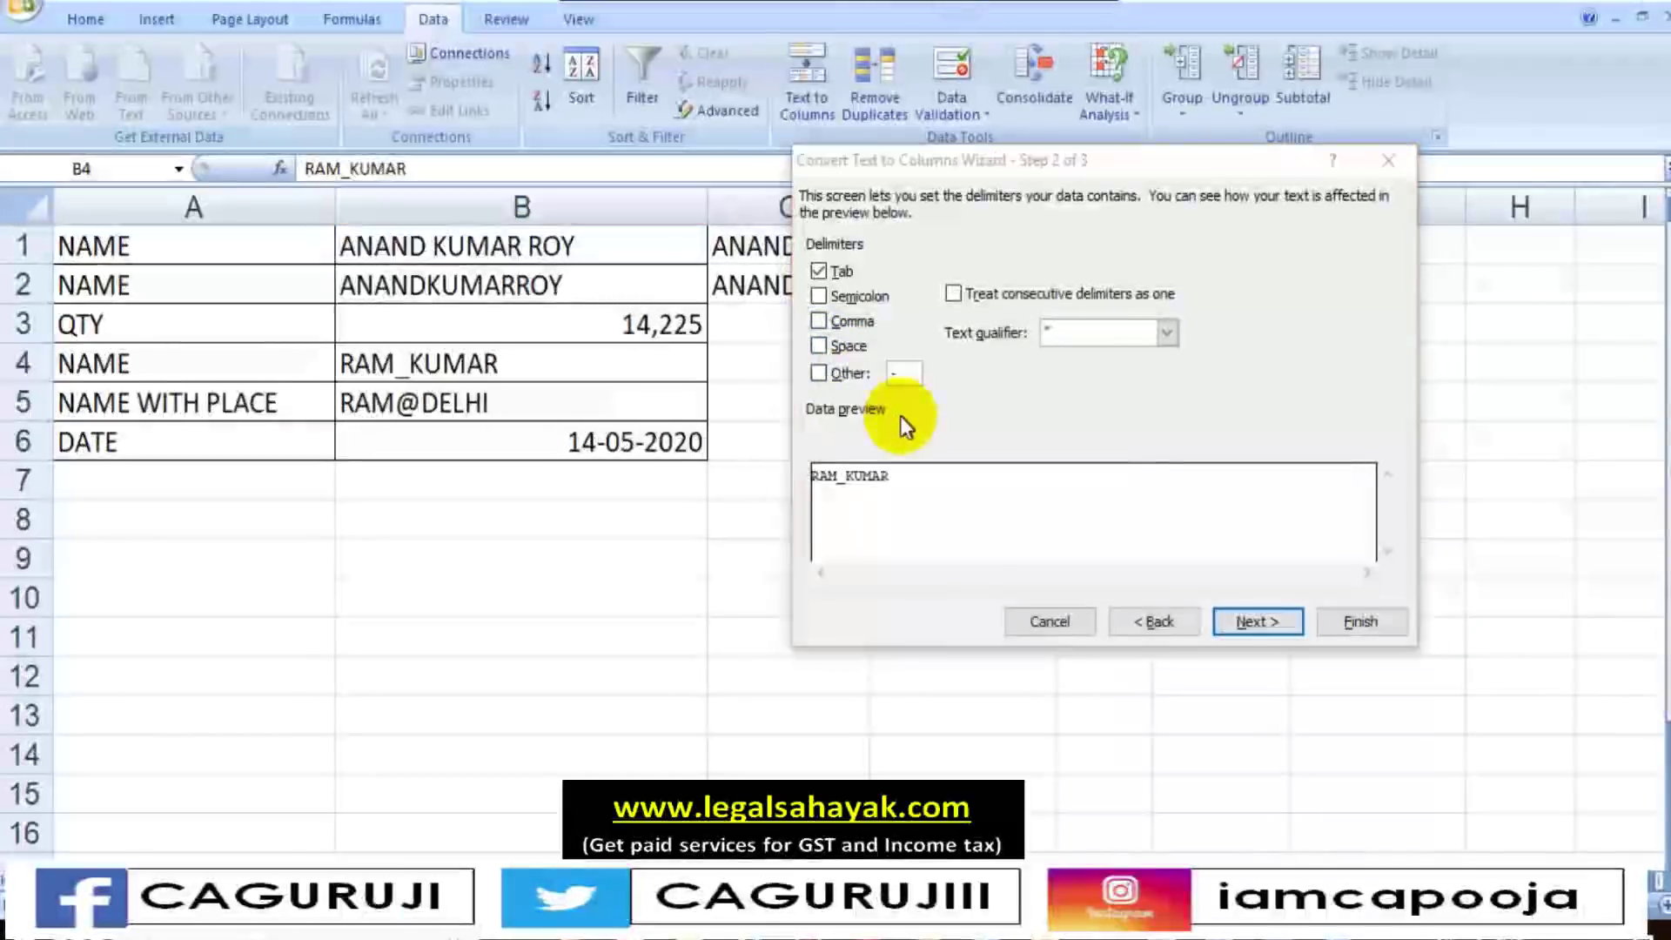
pyautogui.click(818, 374)
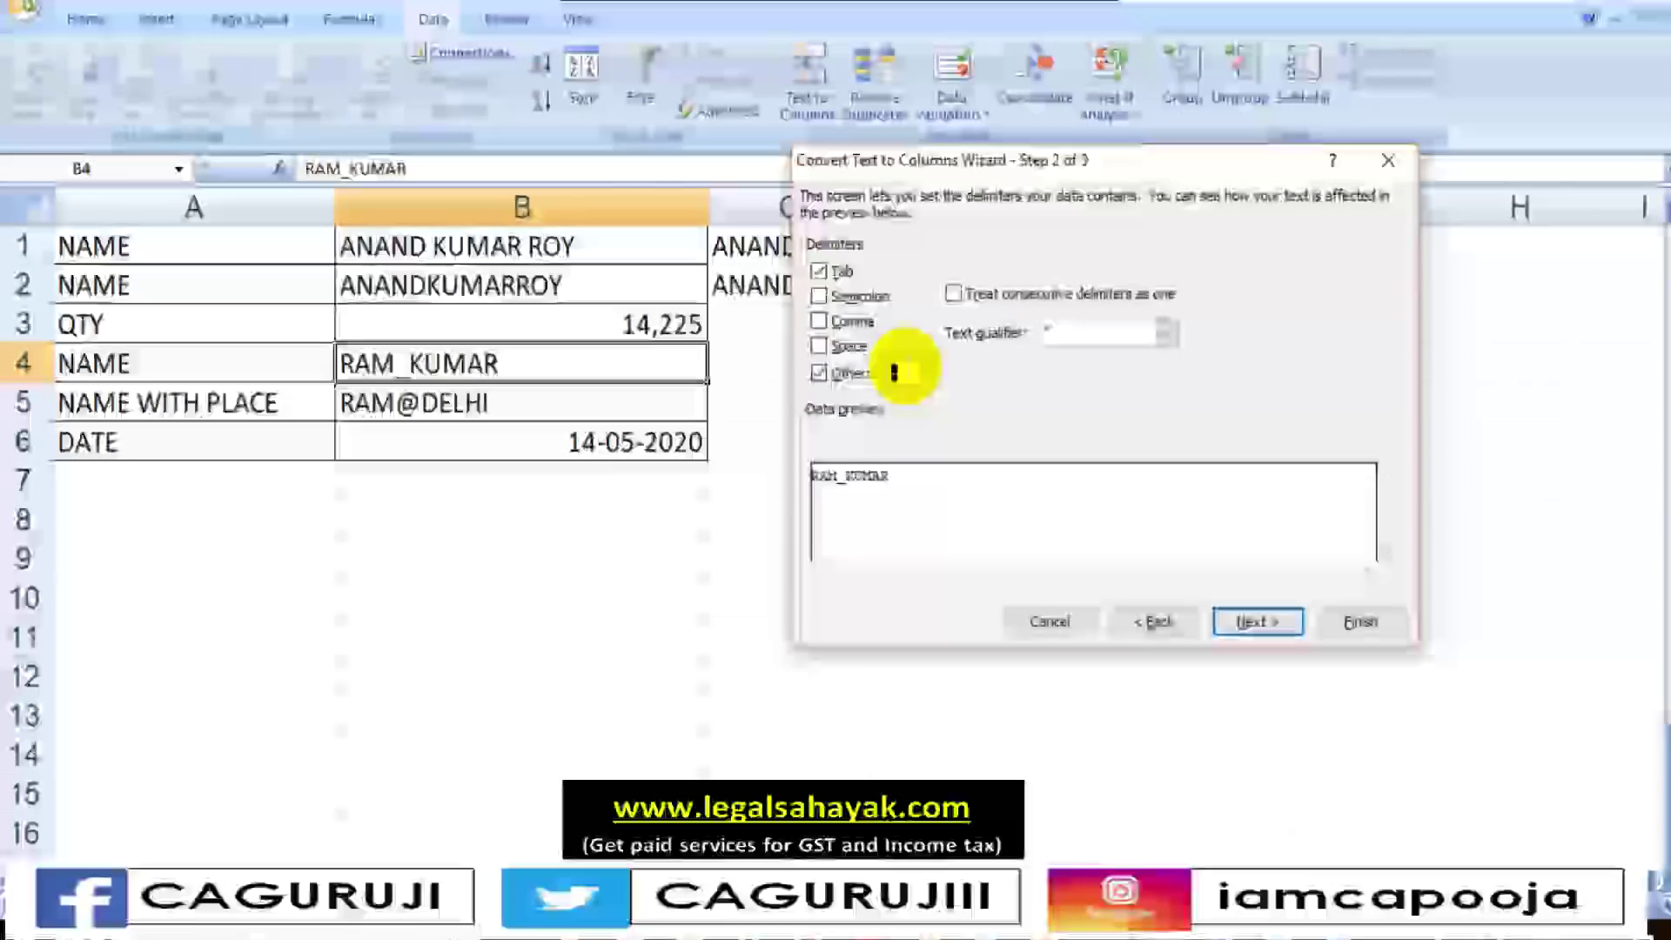
pyautogui.write('_')
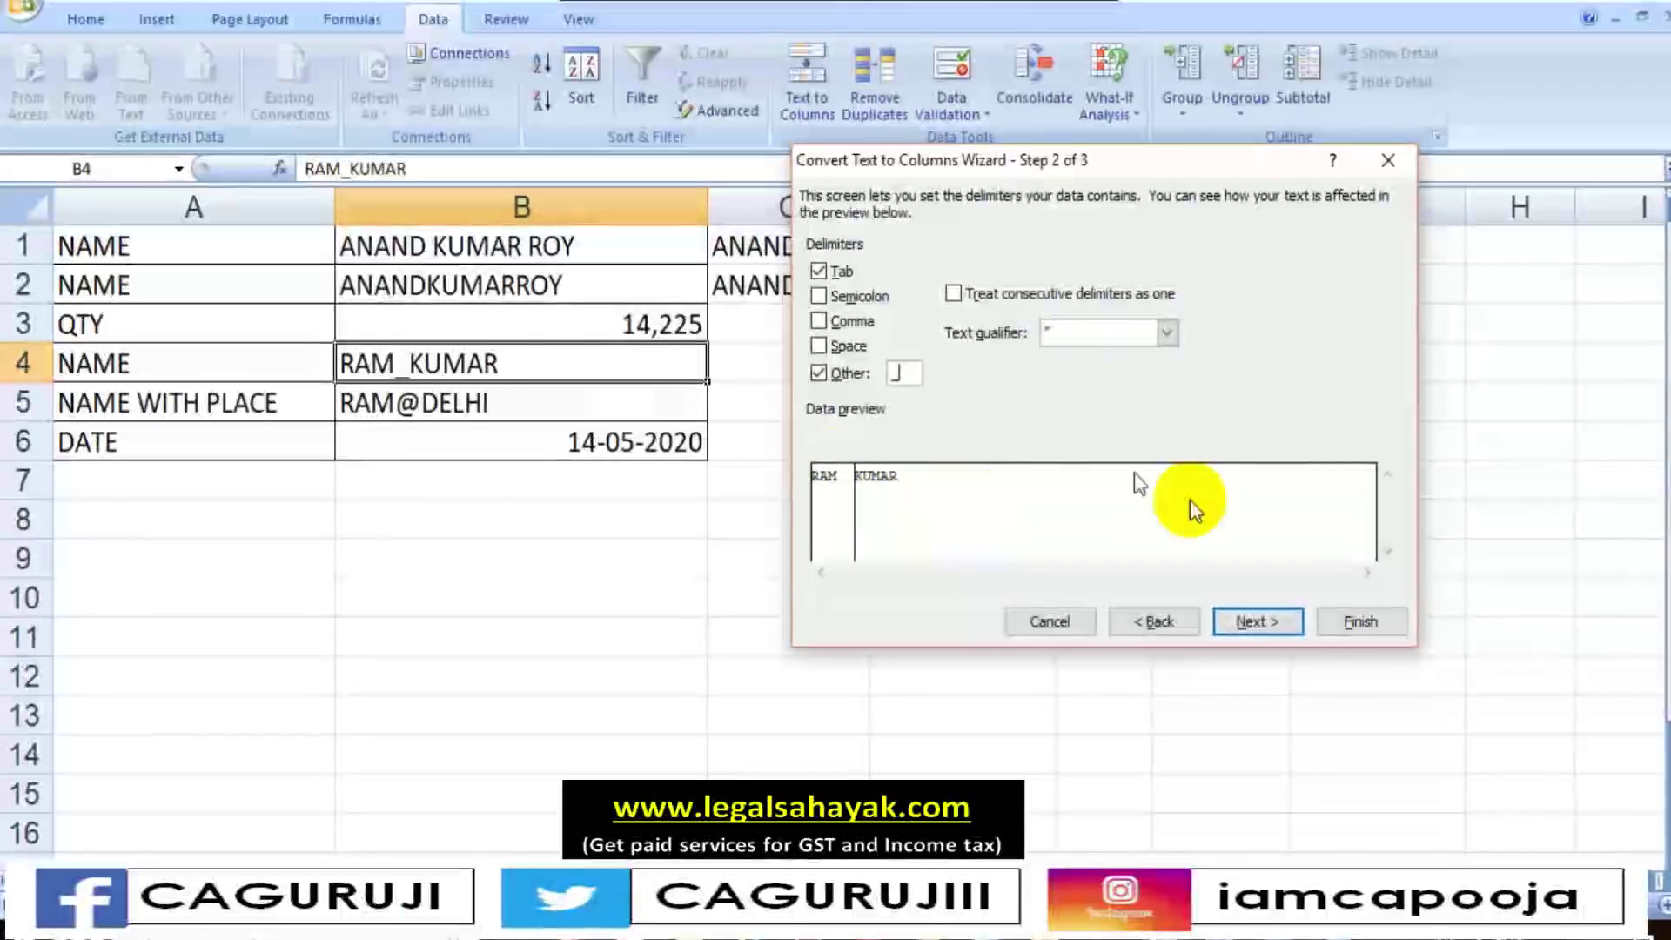
pyautogui.click(1257, 622)
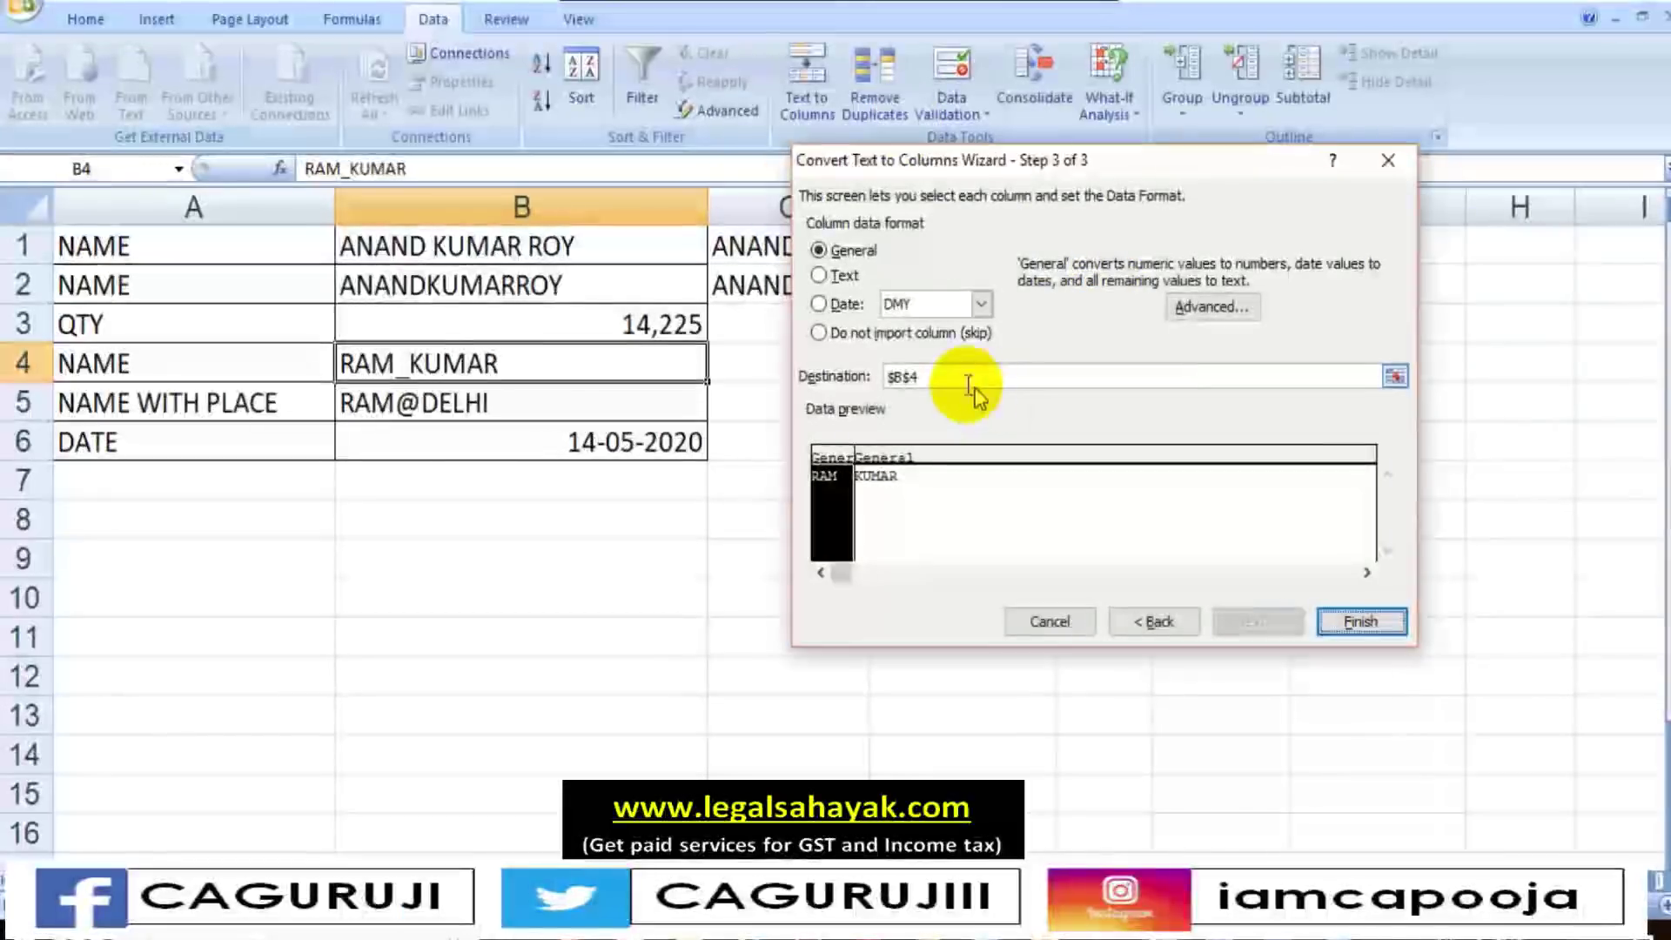
# Set the destination for the B4 split to cell C4 and finish the conversion
pyautogui.click(1395, 376)
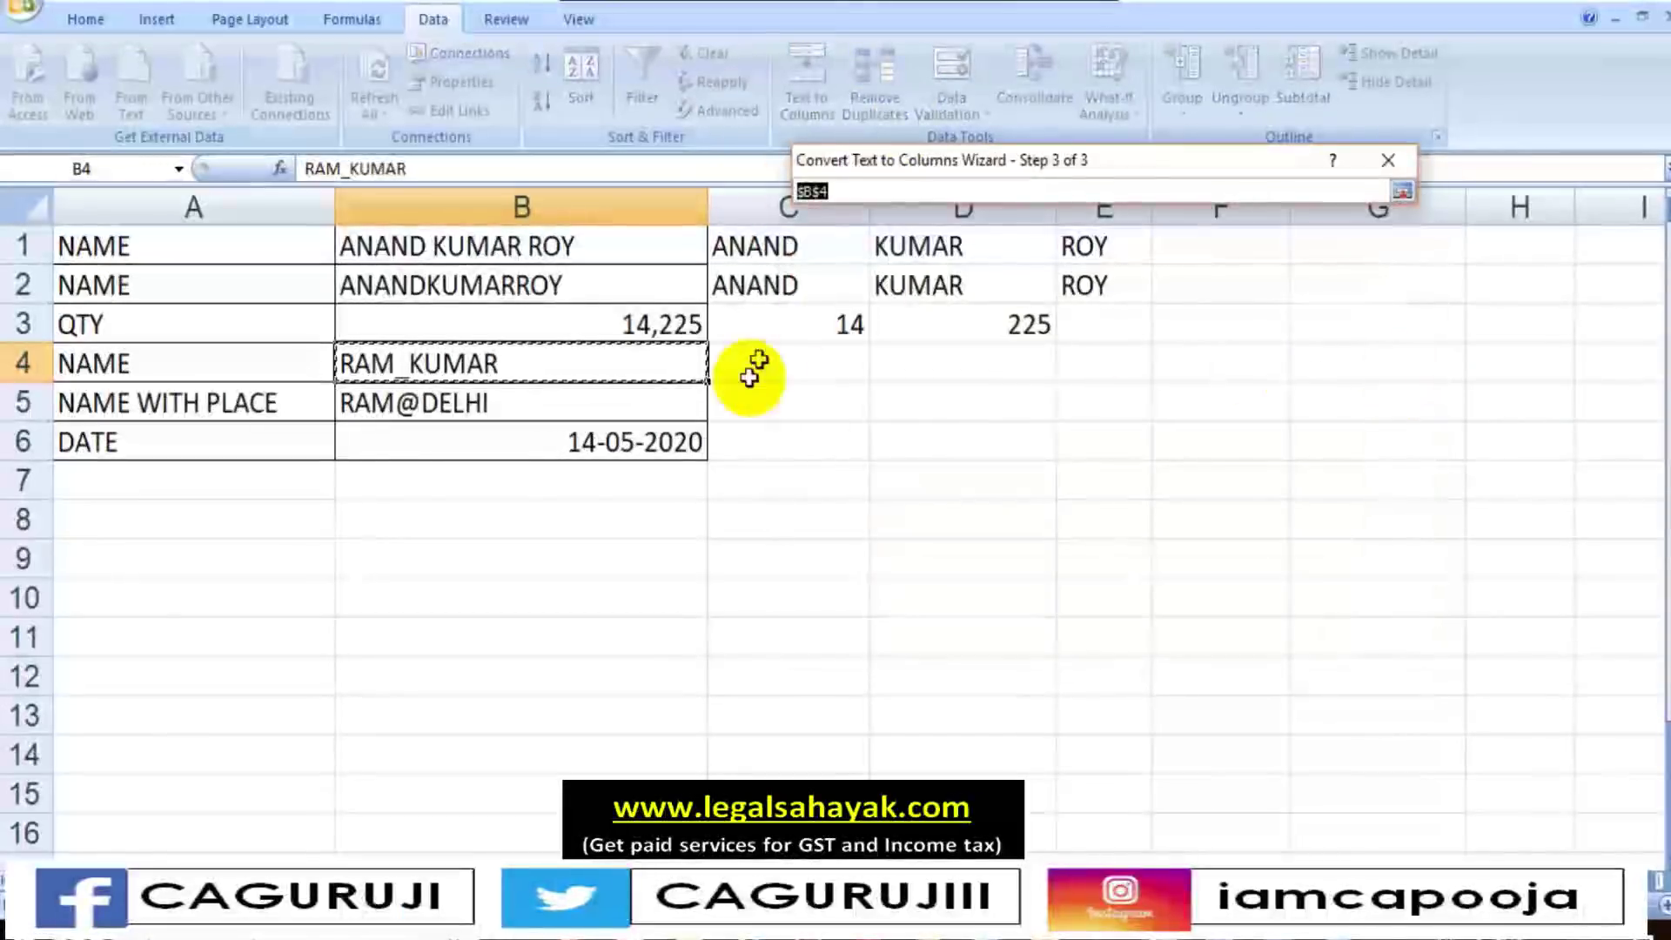
pyautogui.click(775, 369)
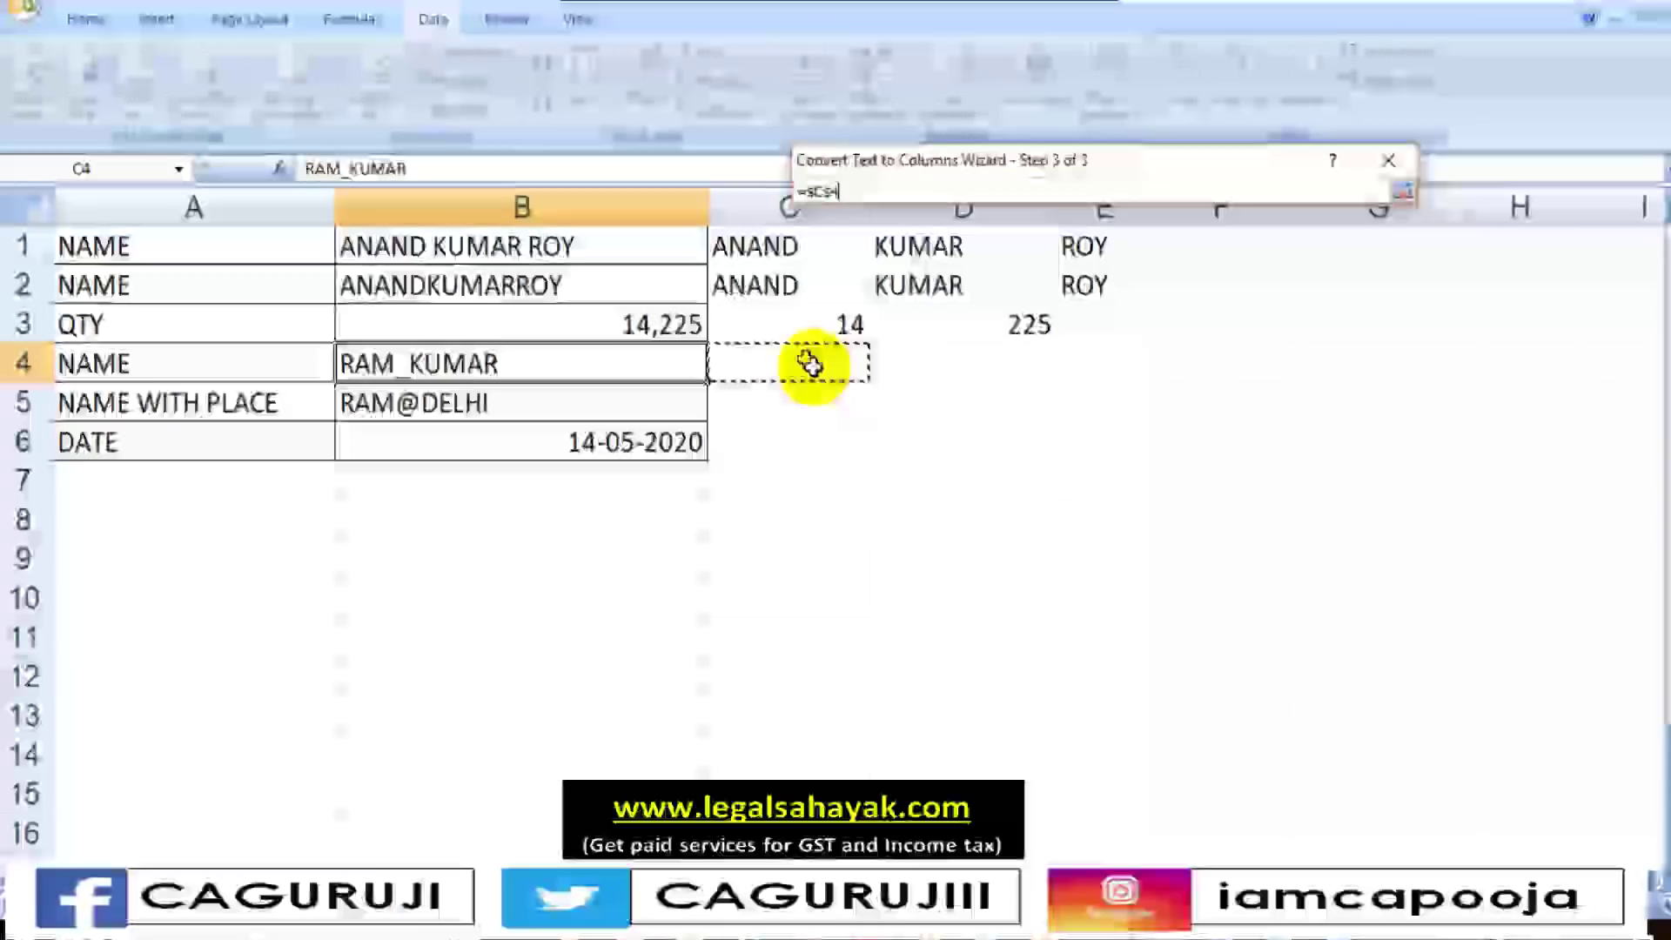
pyautogui.click(1409, 195)
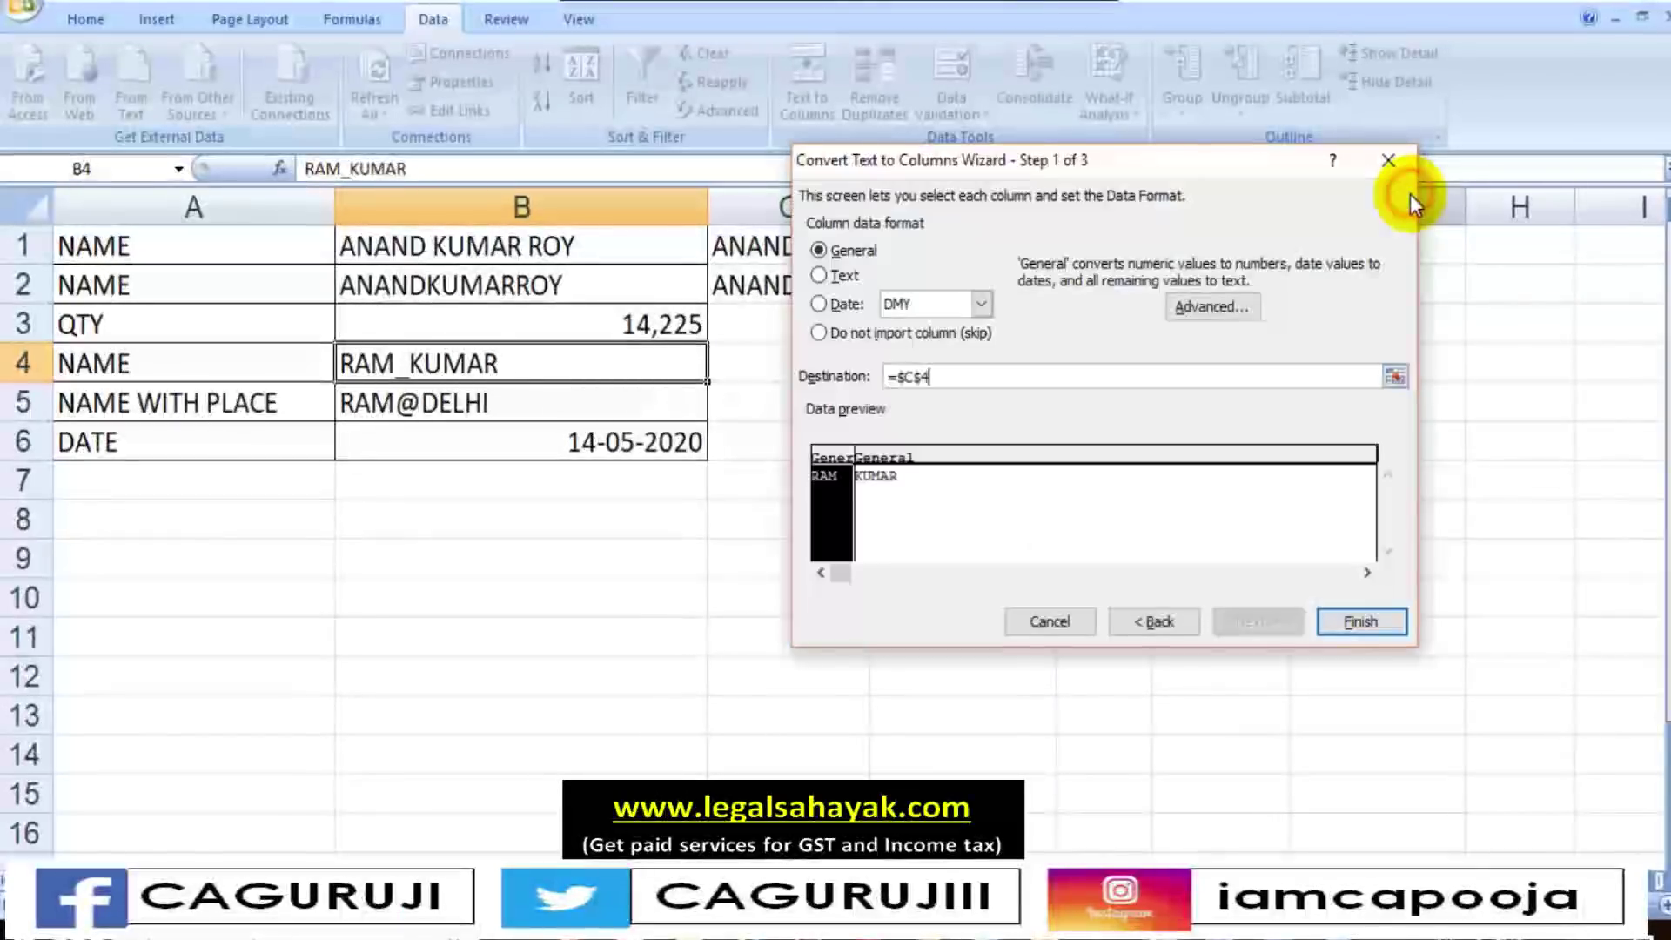
pyautogui.click(1337, 632)
pyautogui.click(1103, 558)
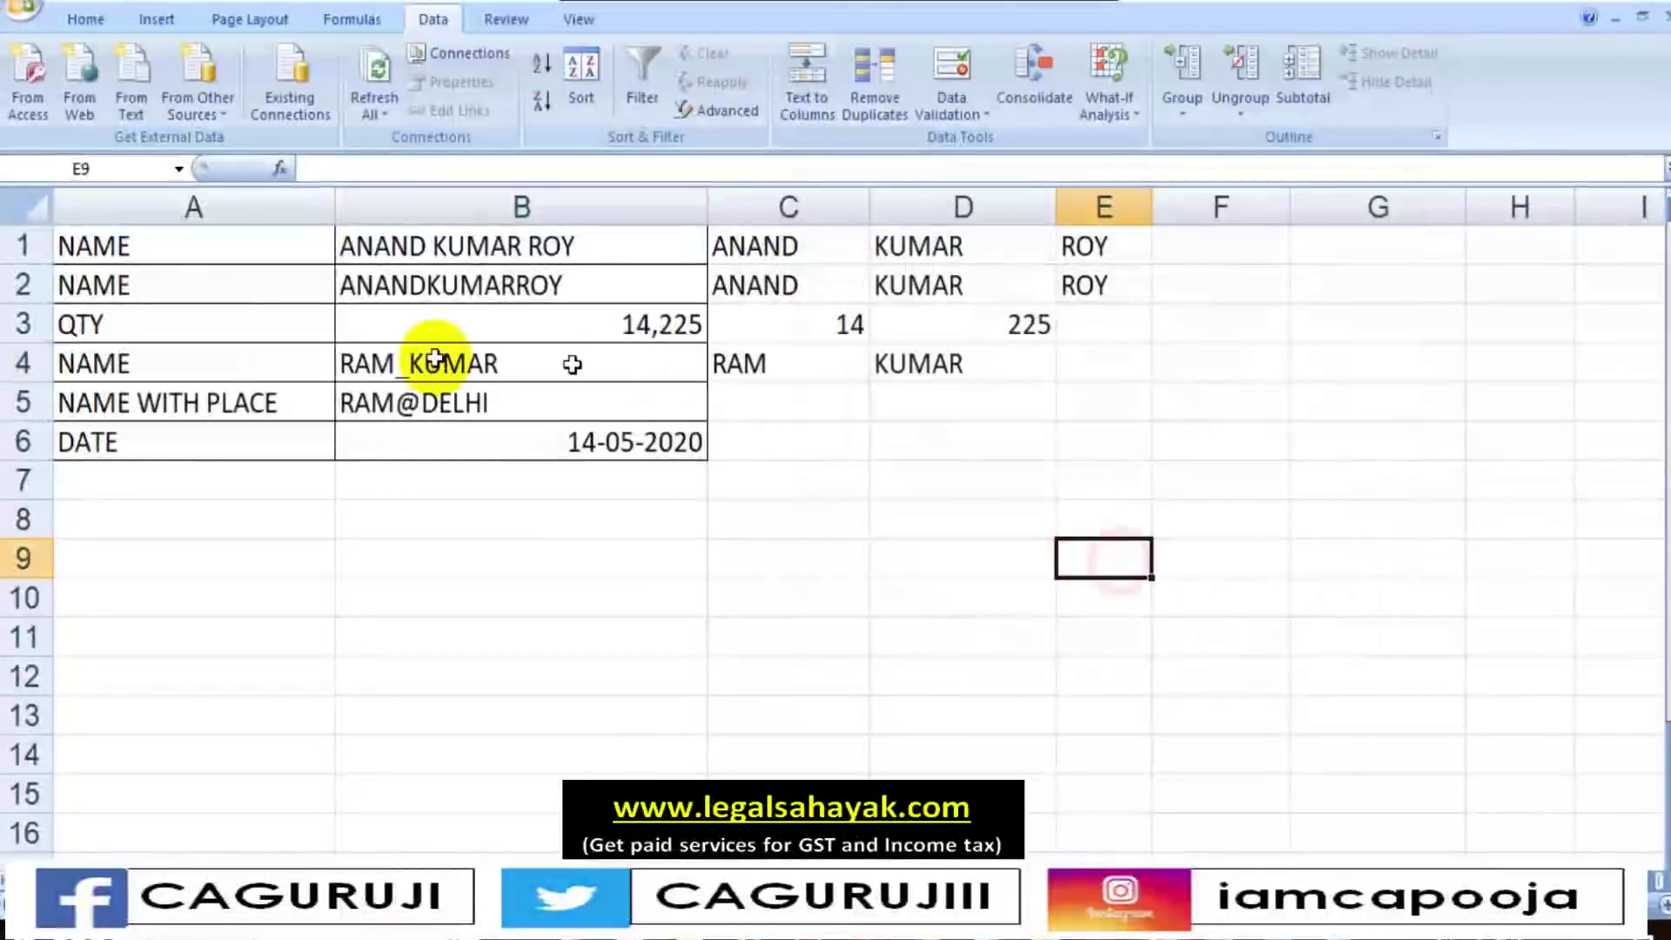
pyautogui.click(805, 363)
pyautogui.click(958, 361)
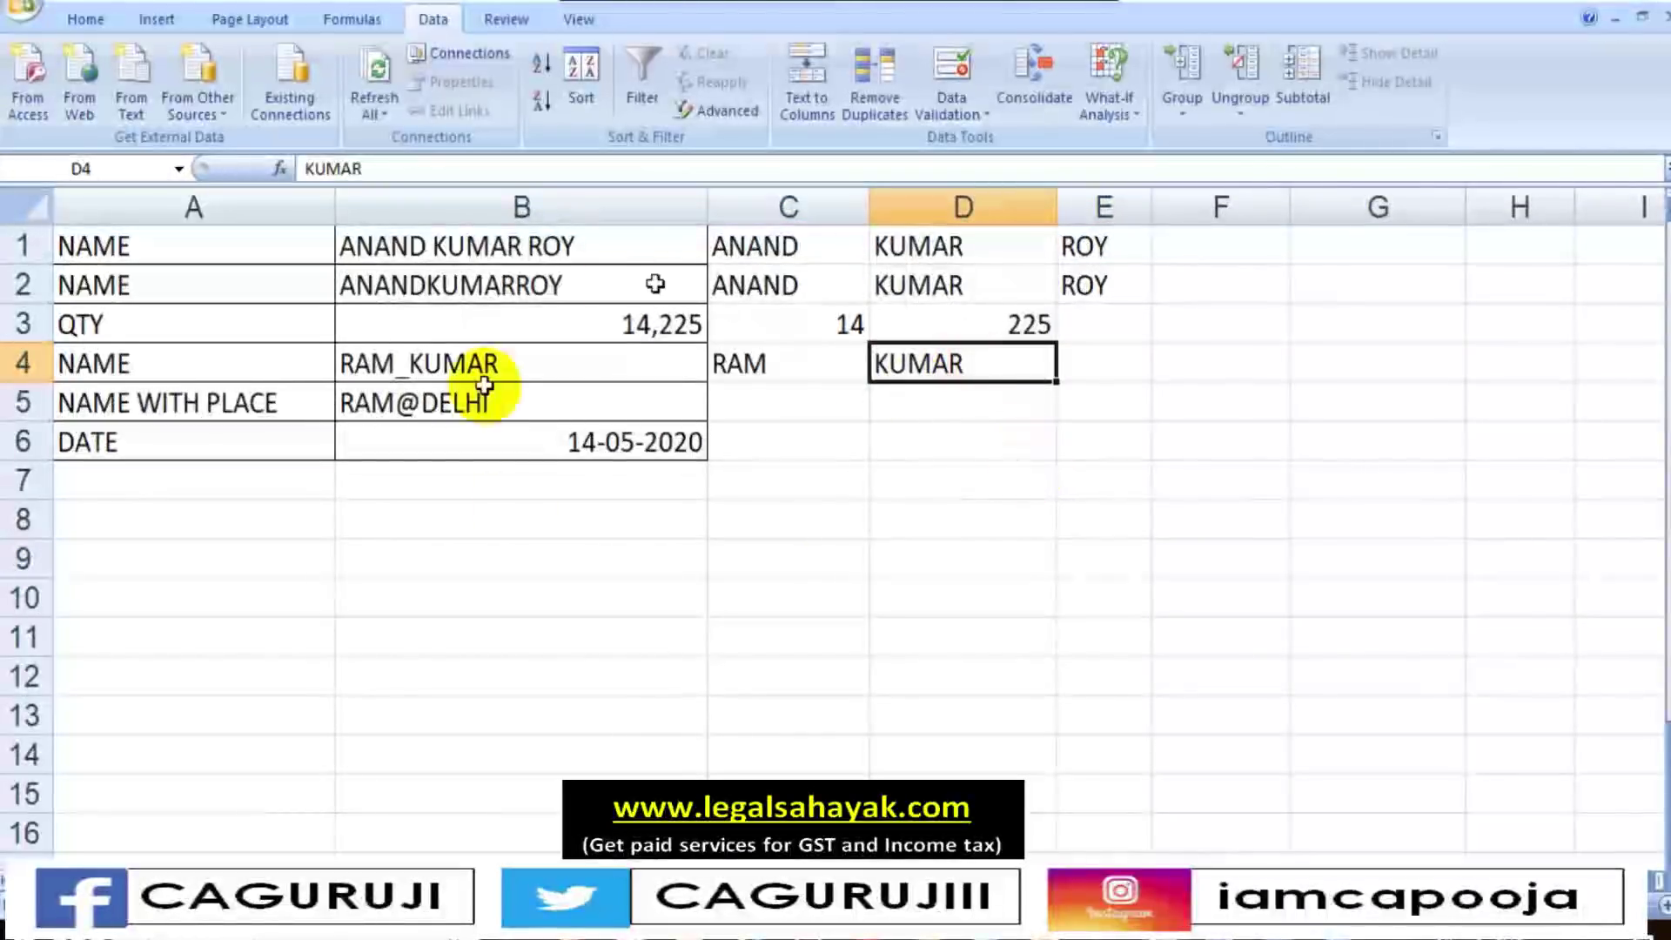
pyautogui.click(848, 529)
# Start Text to Columns on the name with place in B5 as delimited, with @ as the custom delimiter
pyautogui.click(209, 405)
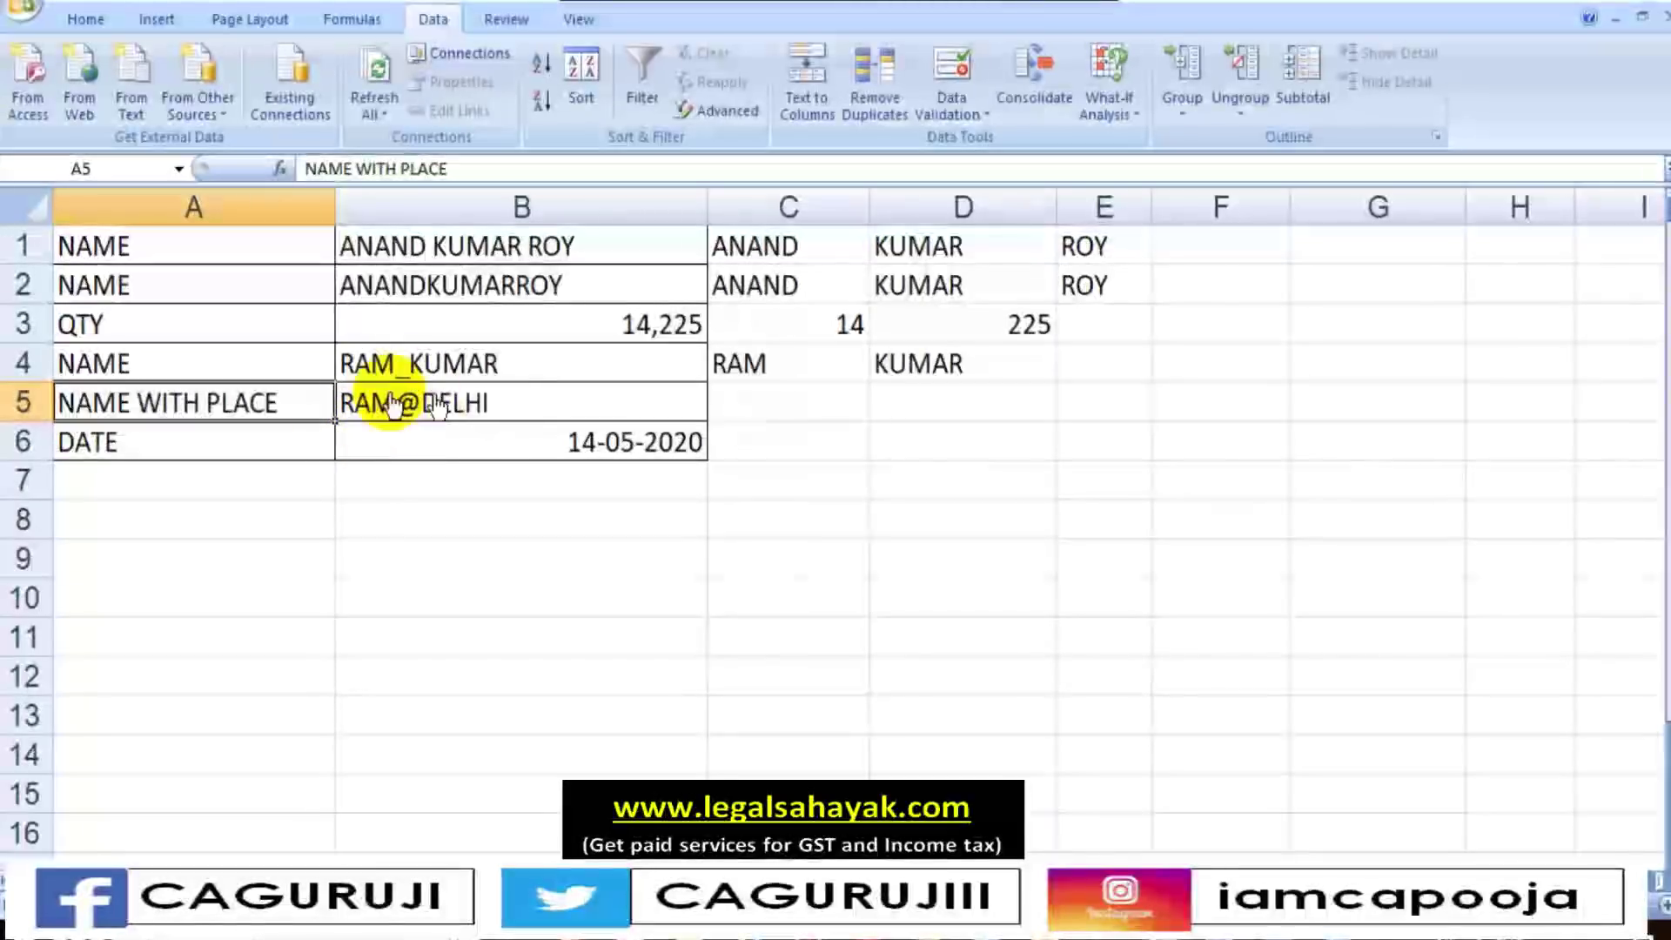
pyautogui.click(531, 406)
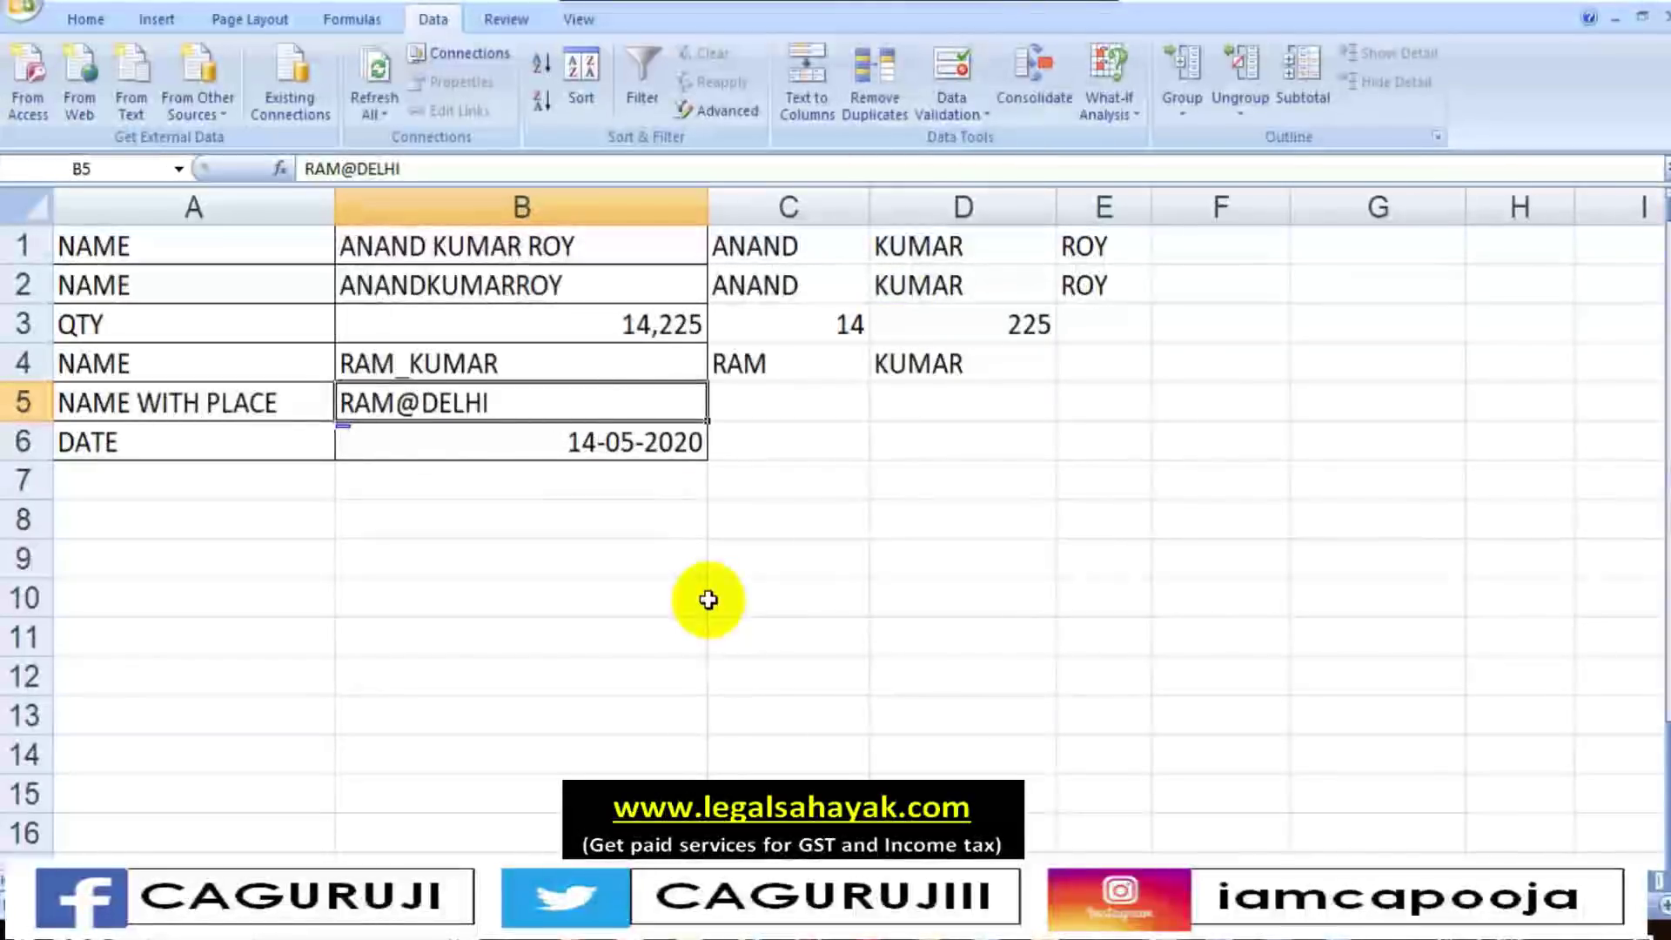
pyautogui.click(805, 94)
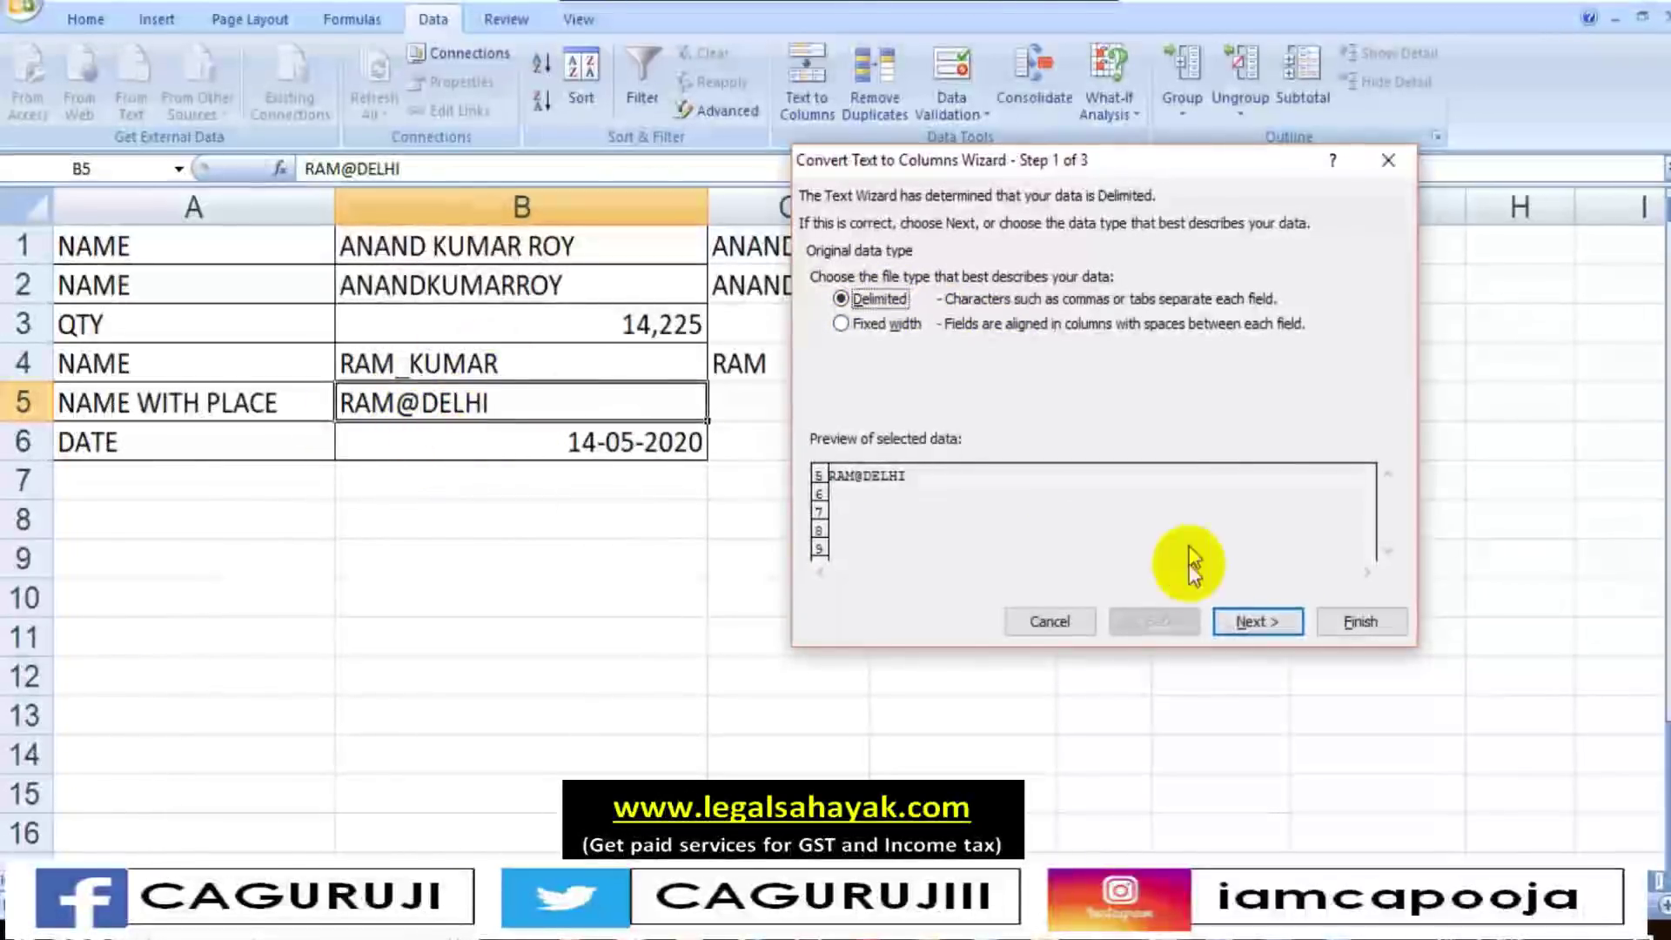
pyautogui.click(1257, 622)
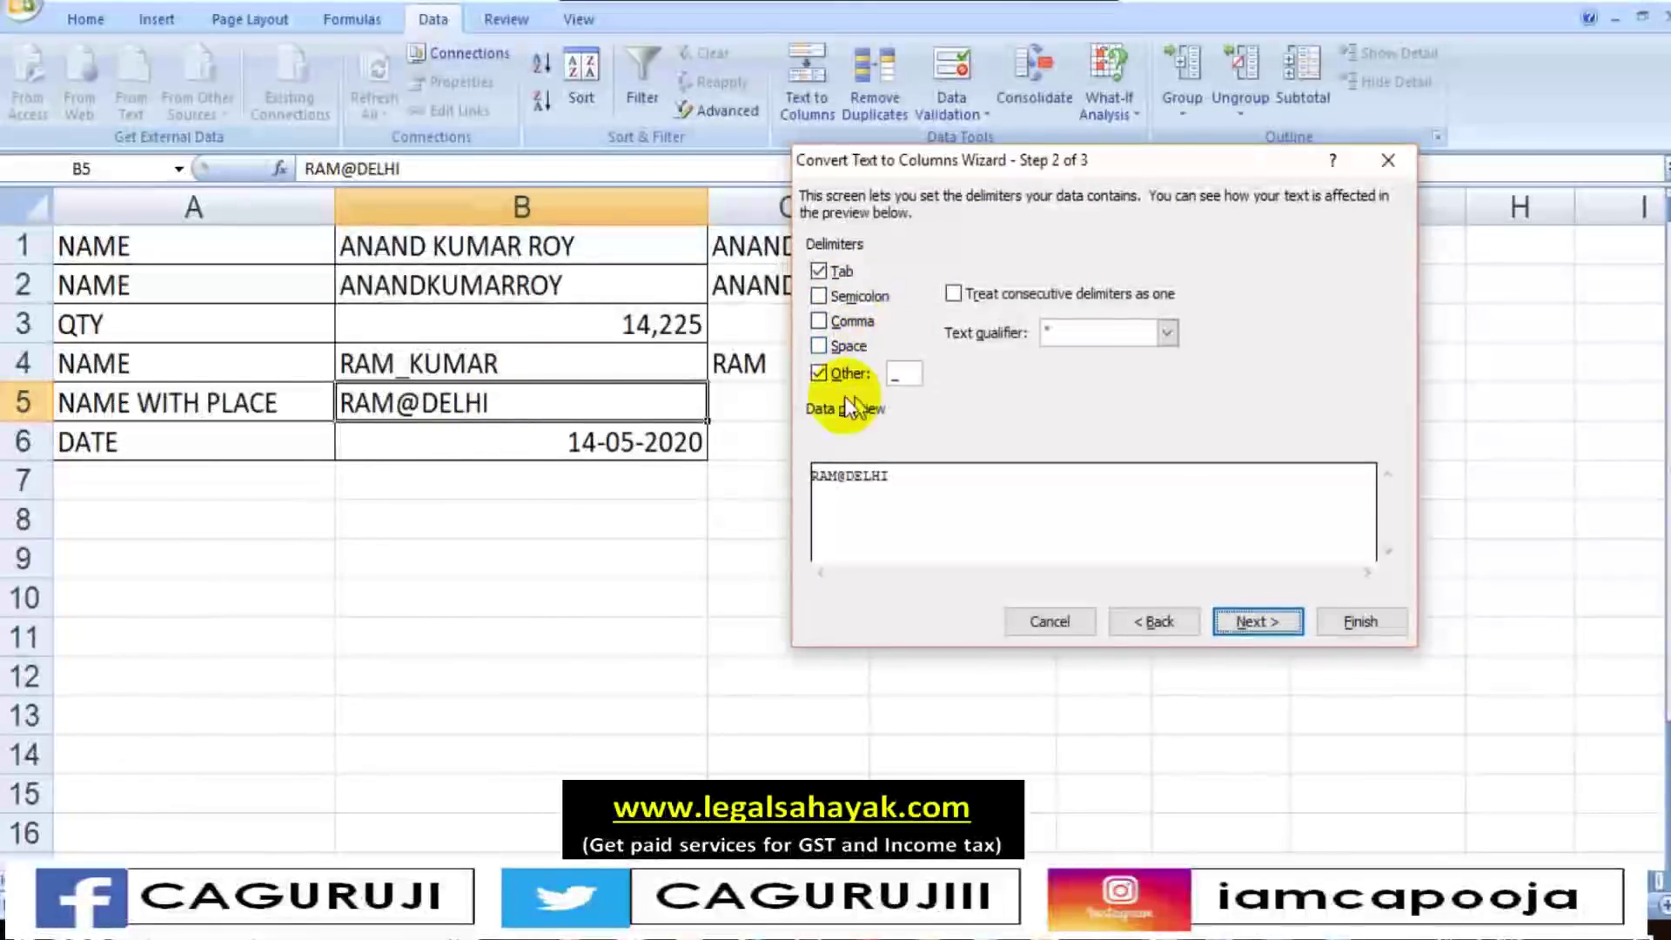
pyautogui.click(904, 374)
pyautogui.press('BackSpace')
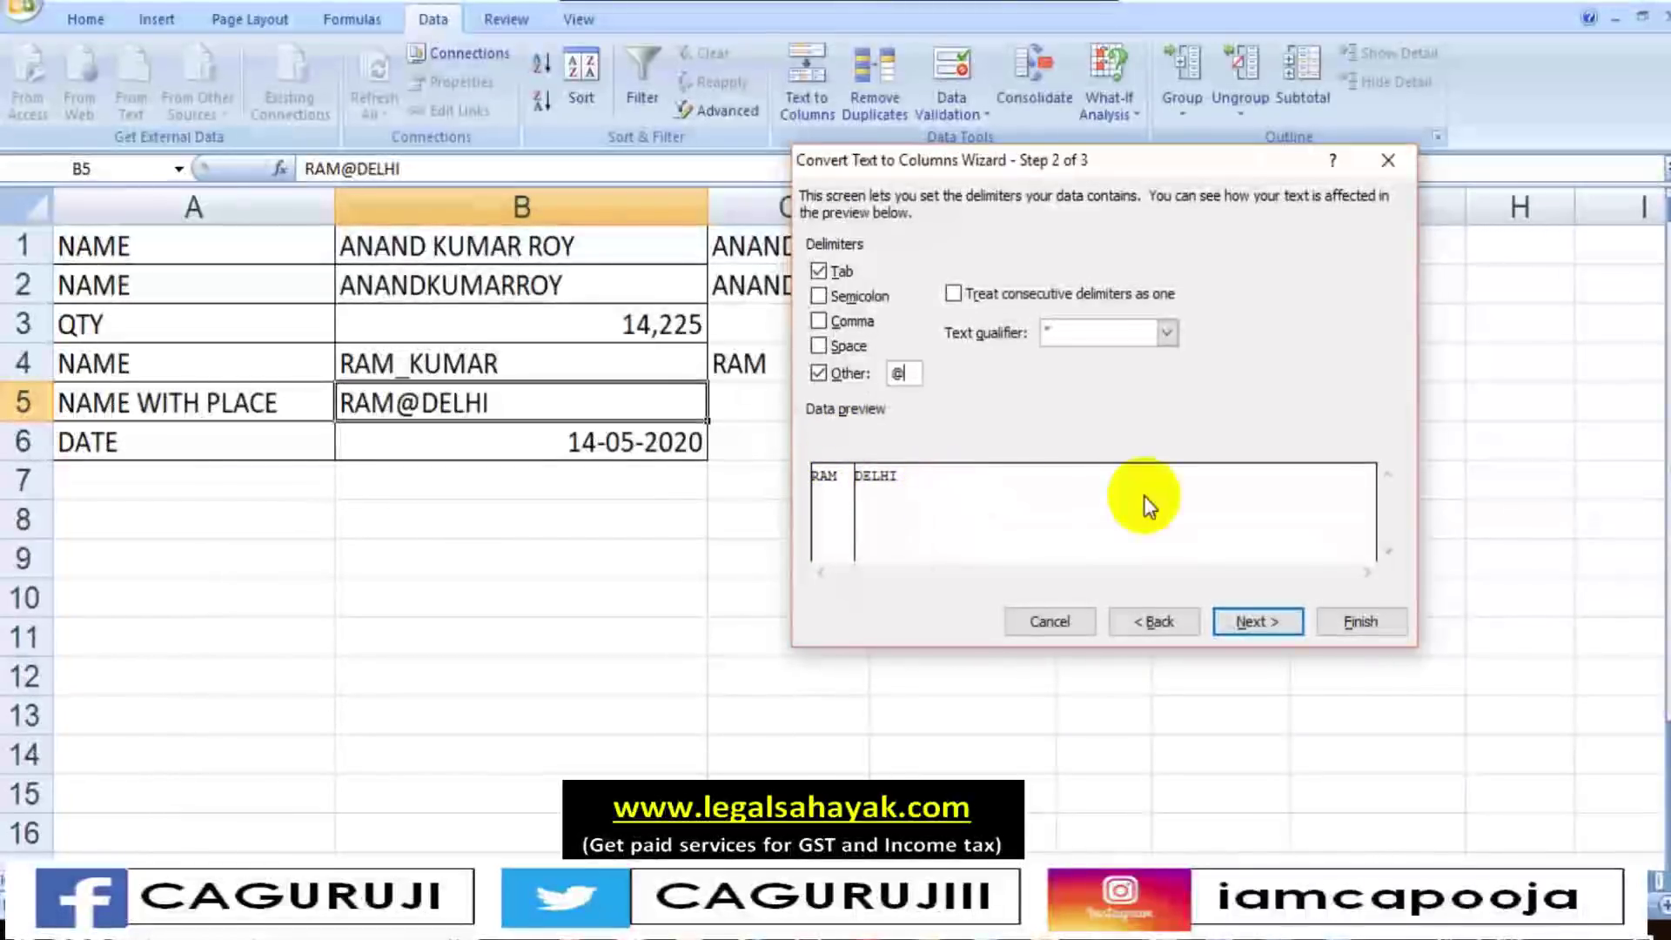
pyautogui.click(1253, 627)
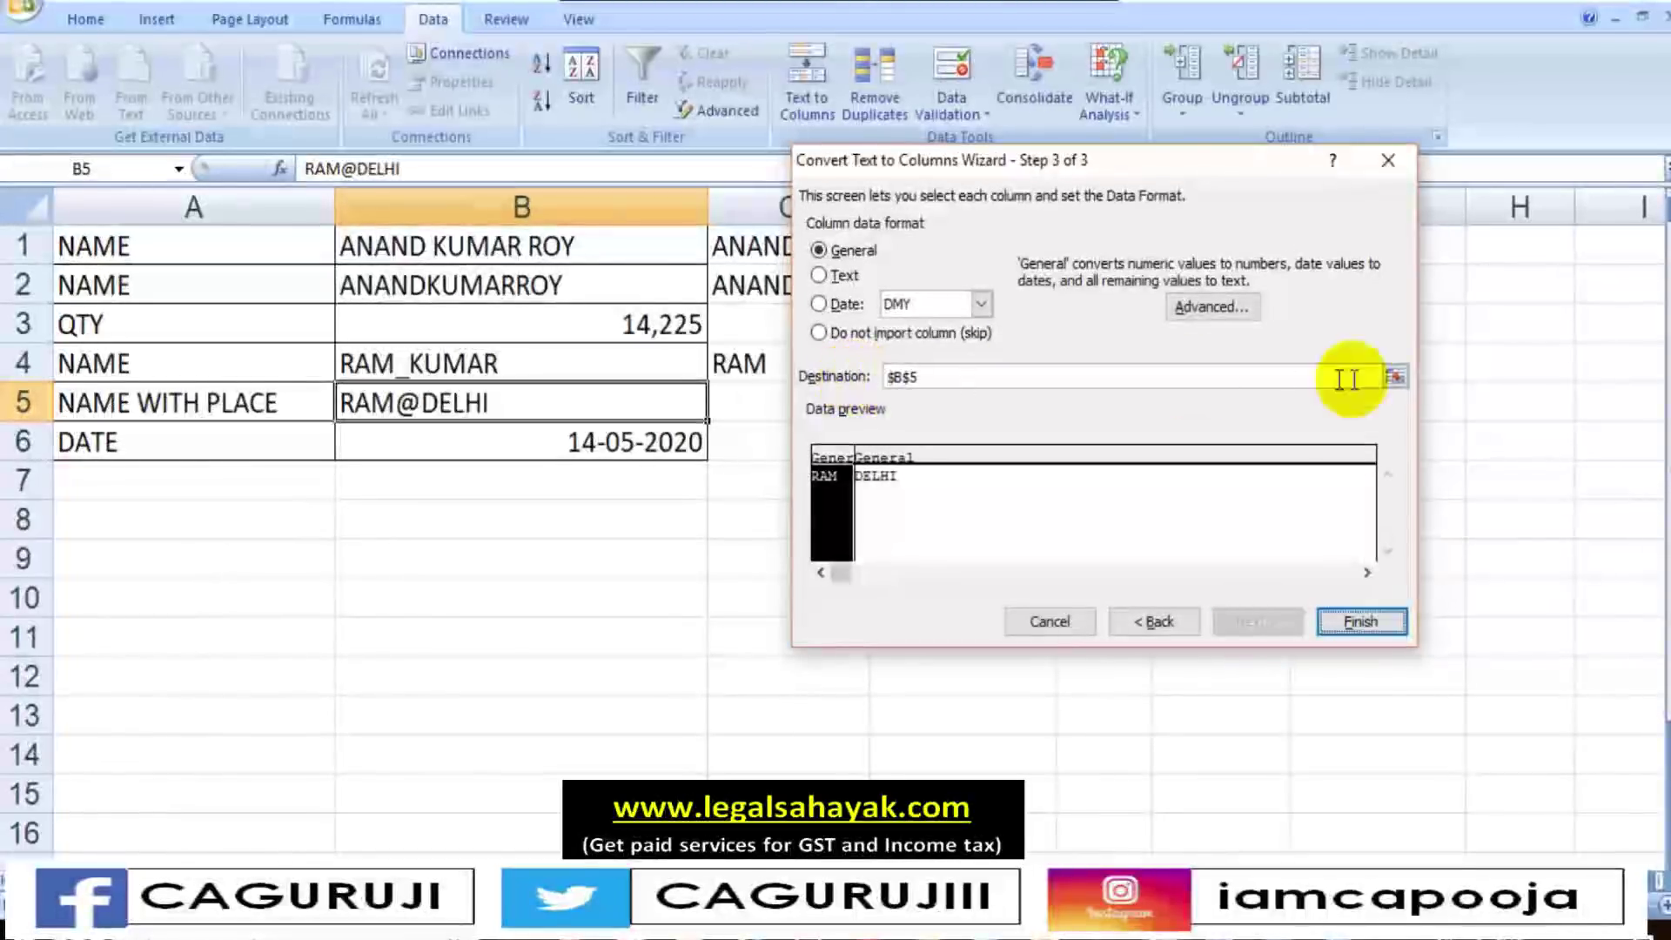
# Send the split name and place from B5 to destination C5 and complete the conversion
pyautogui.click(1397, 380)
pyautogui.click(818, 403)
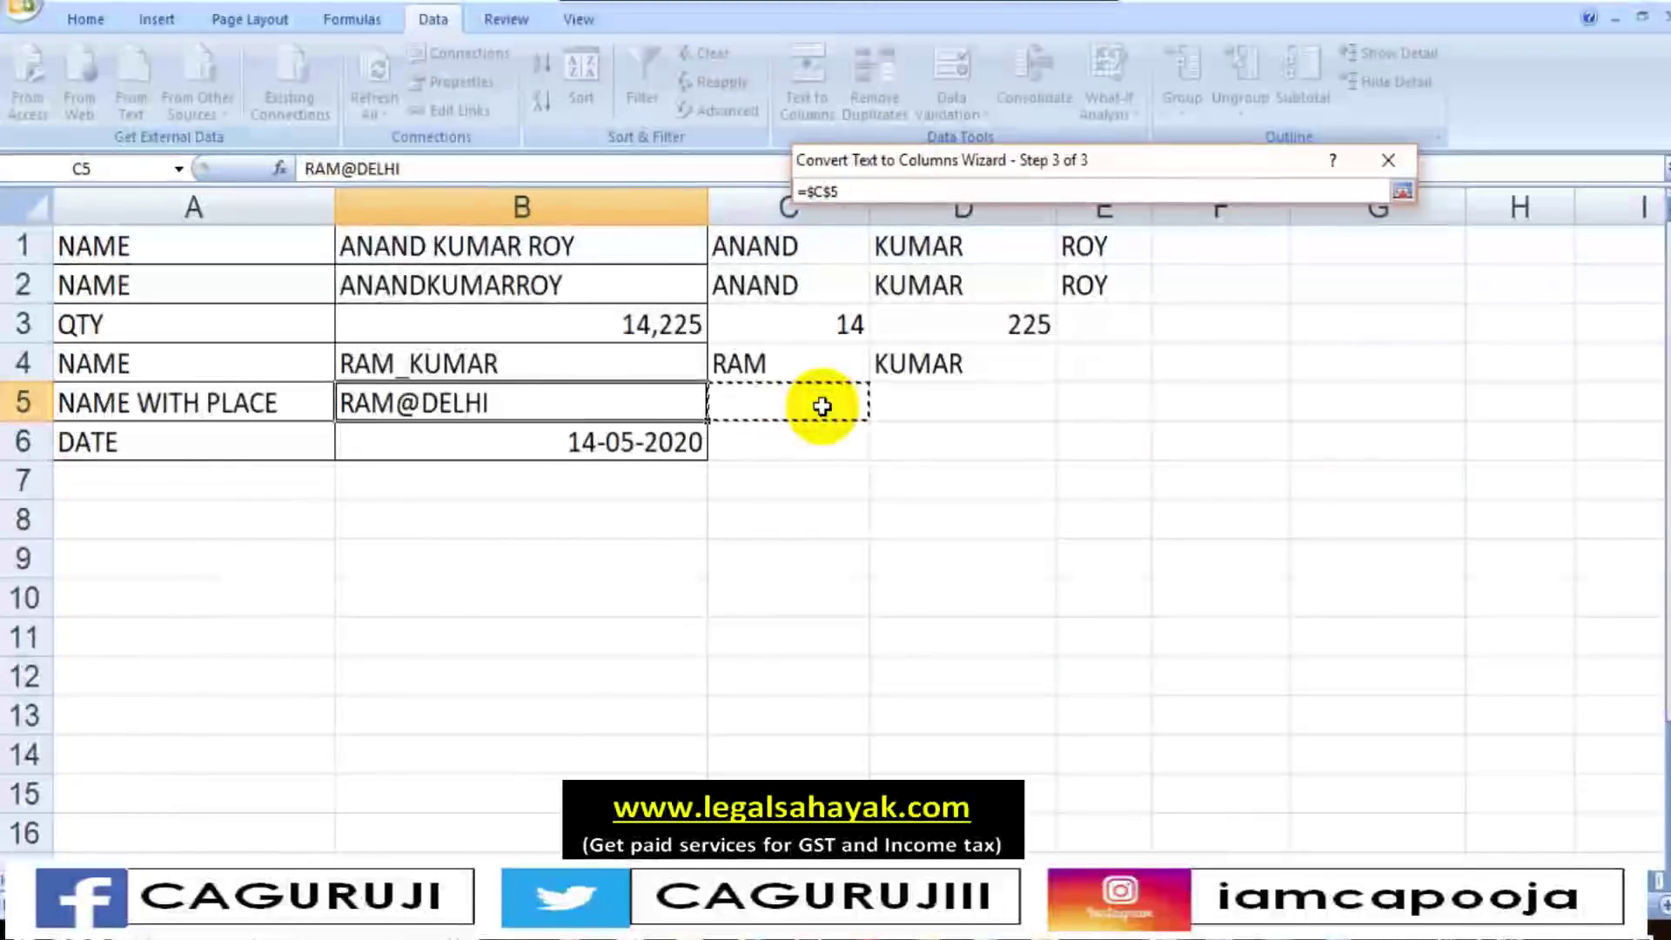
pyautogui.click(1401, 189)
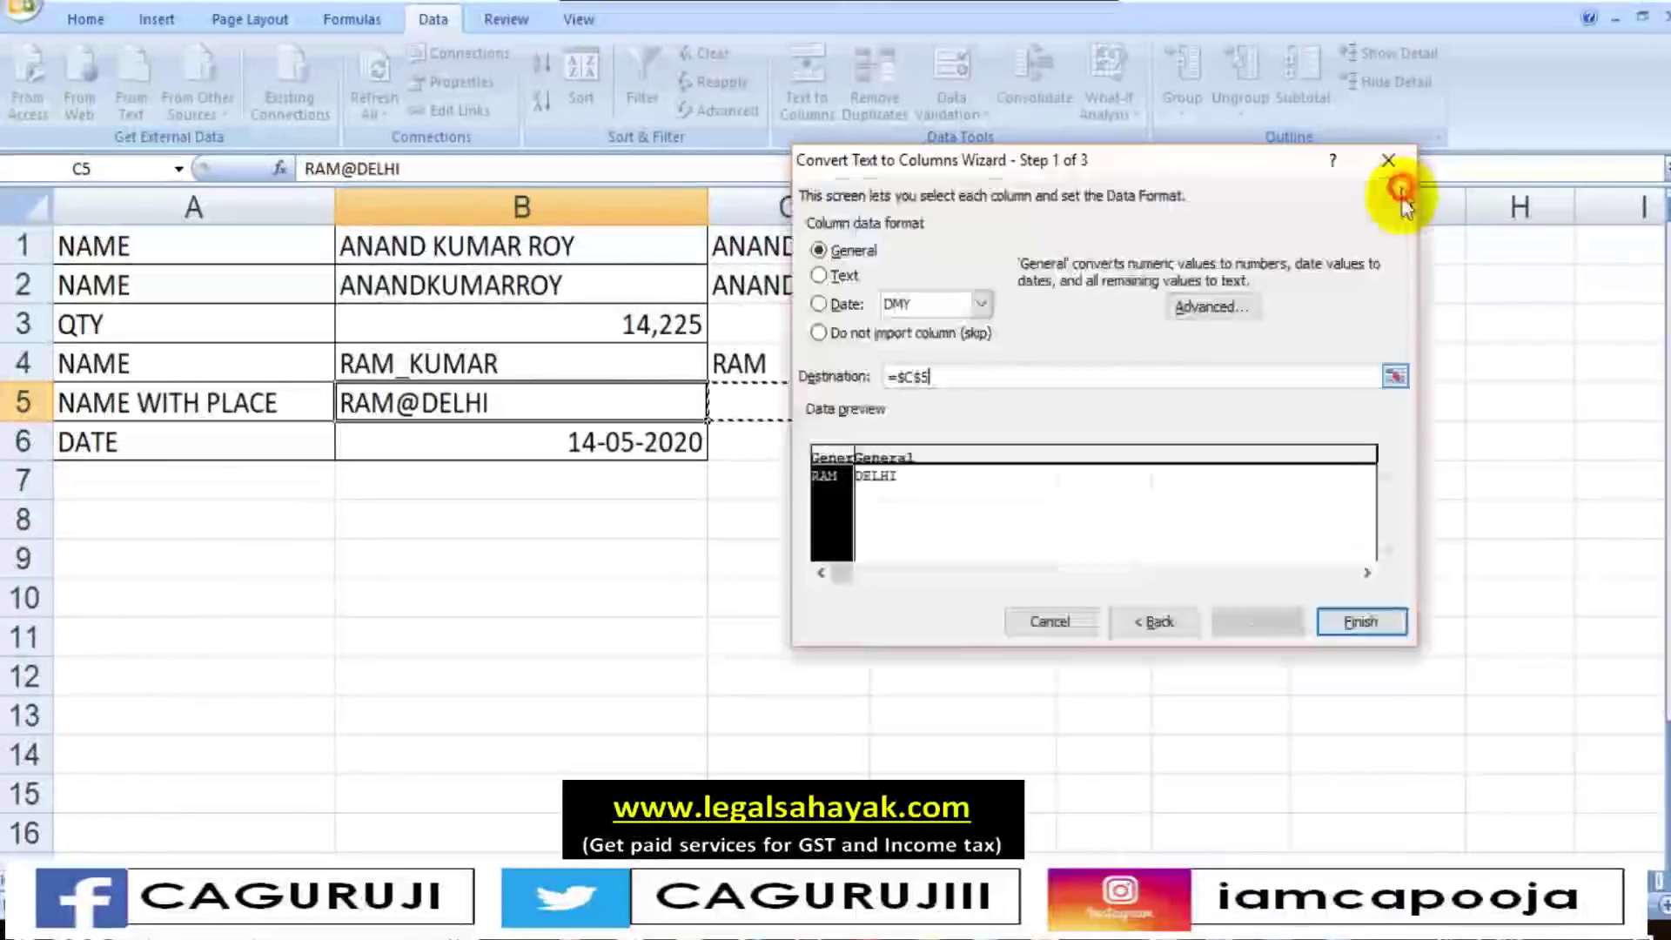
pyautogui.click(1355, 623)
pyautogui.click(1018, 559)
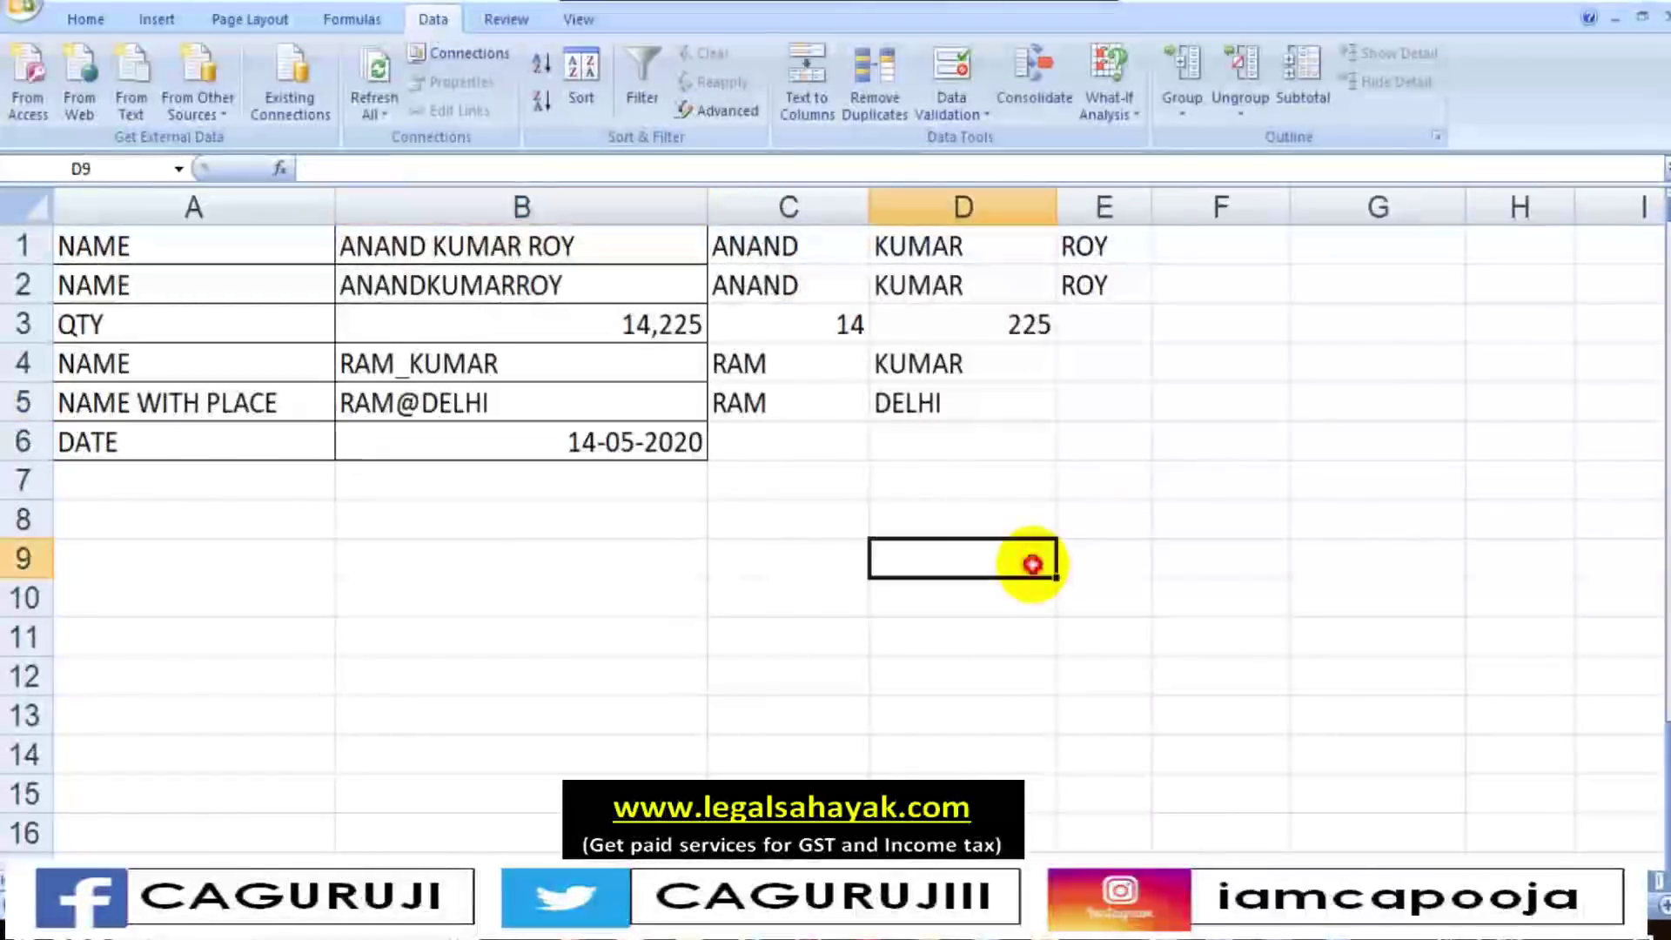
pyautogui.click(796, 415)
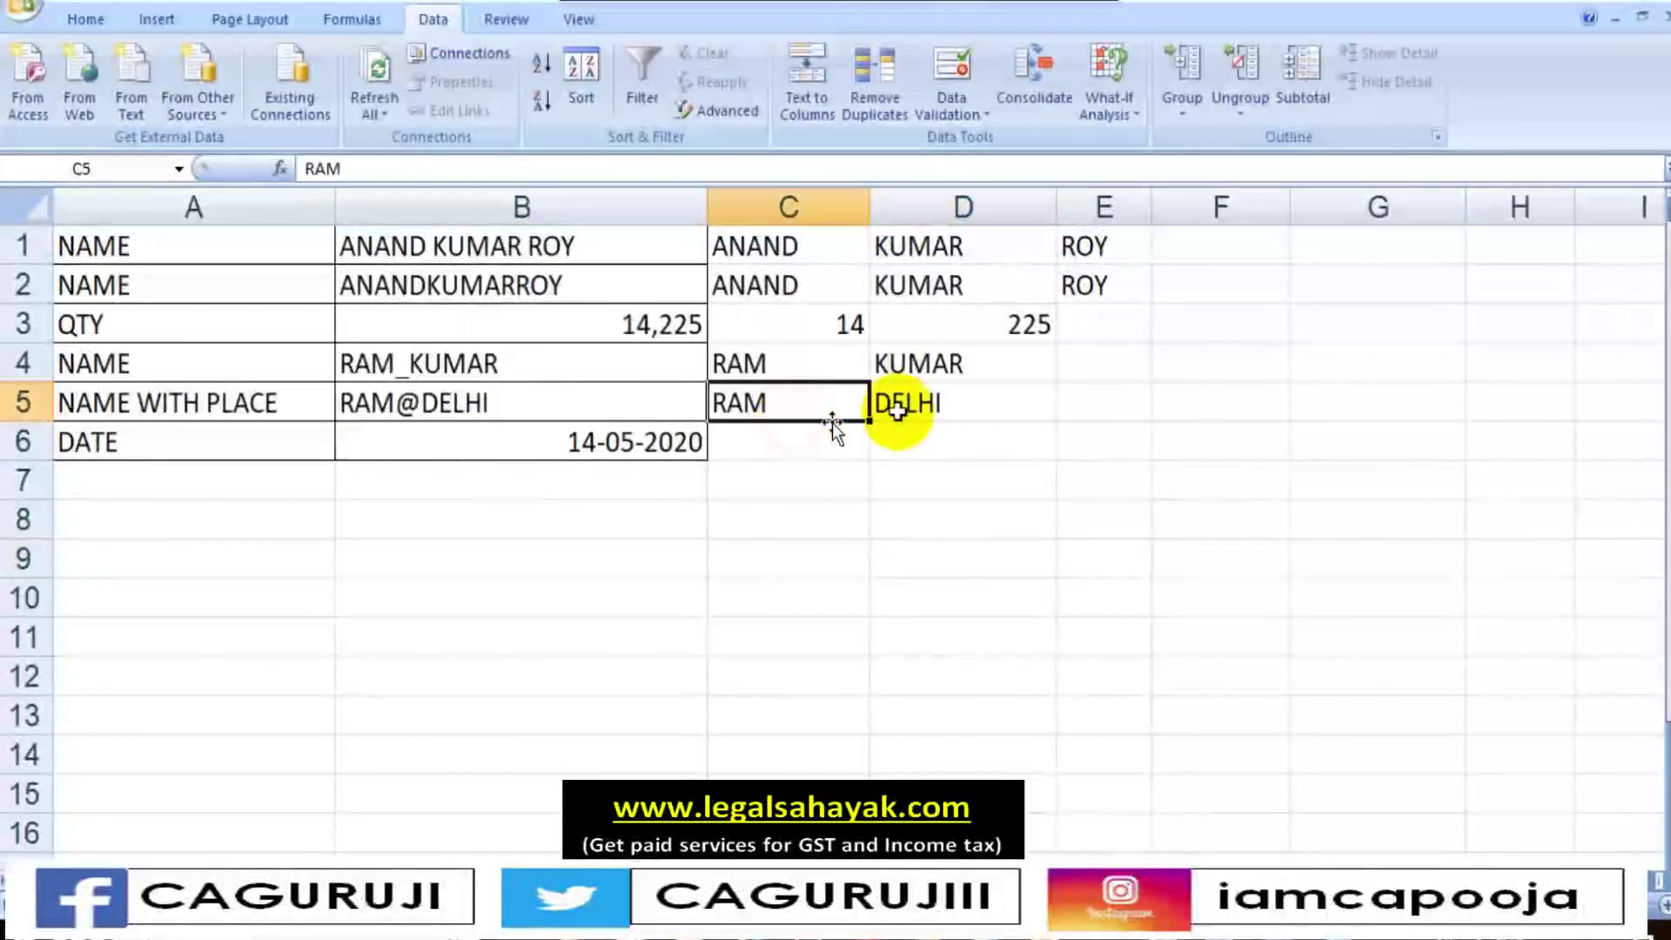
pyautogui.click(944, 405)
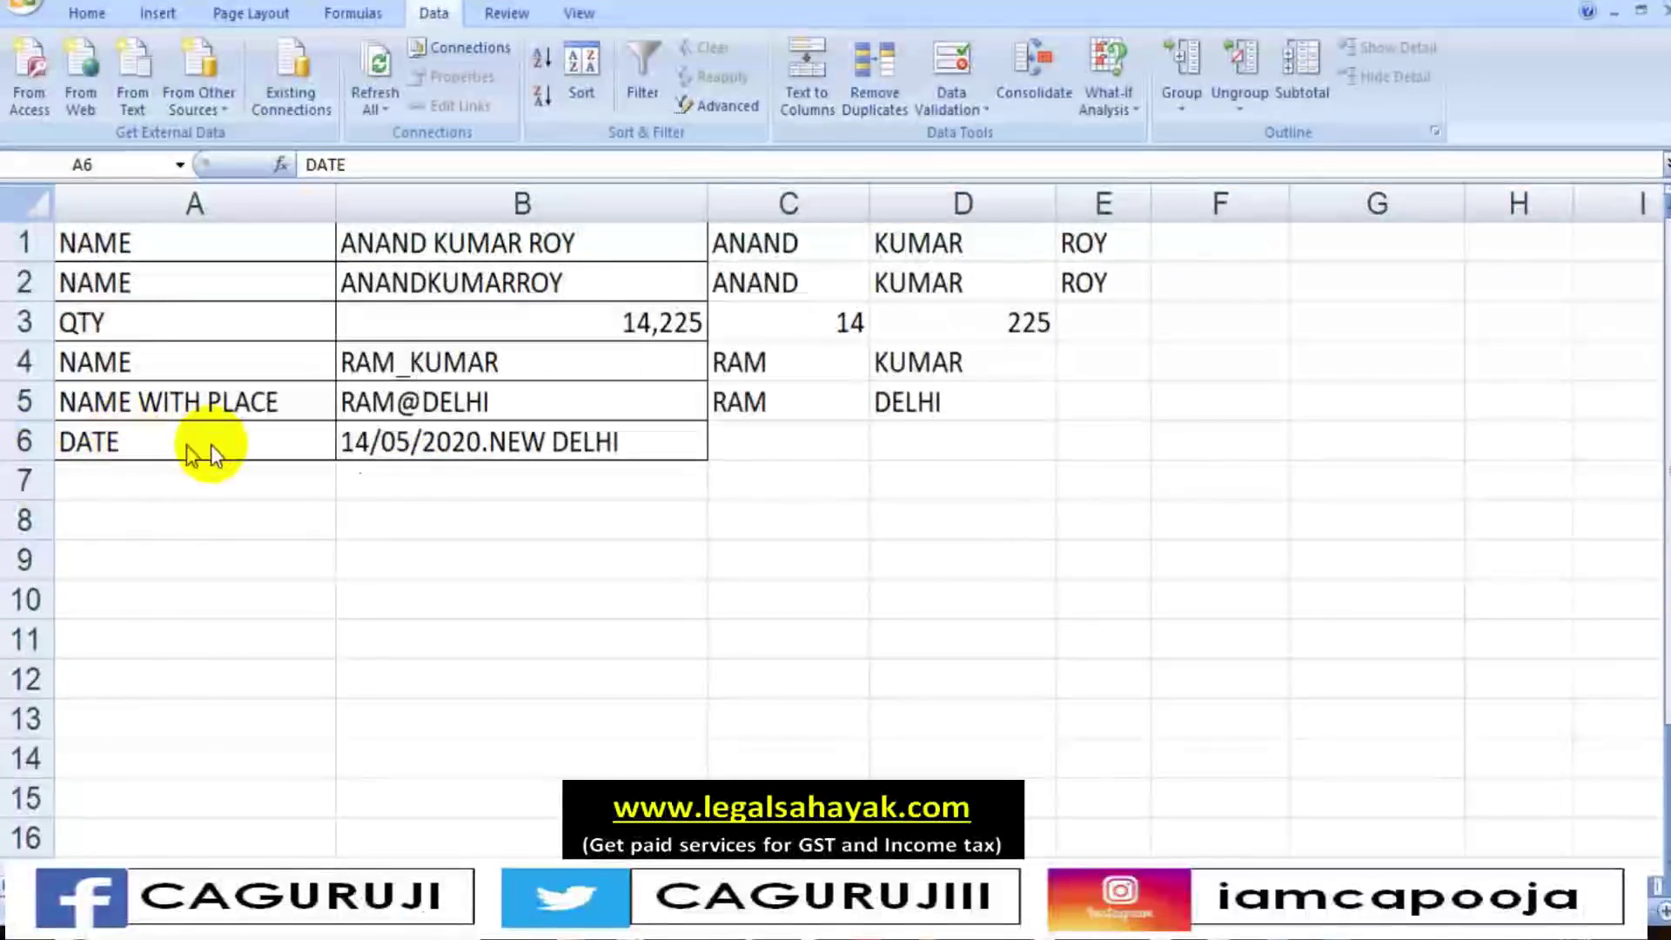
# Start Text to Columns on the date and place in B6 as delimited, with a period as the custom delimiter
pyautogui.click(212, 446)
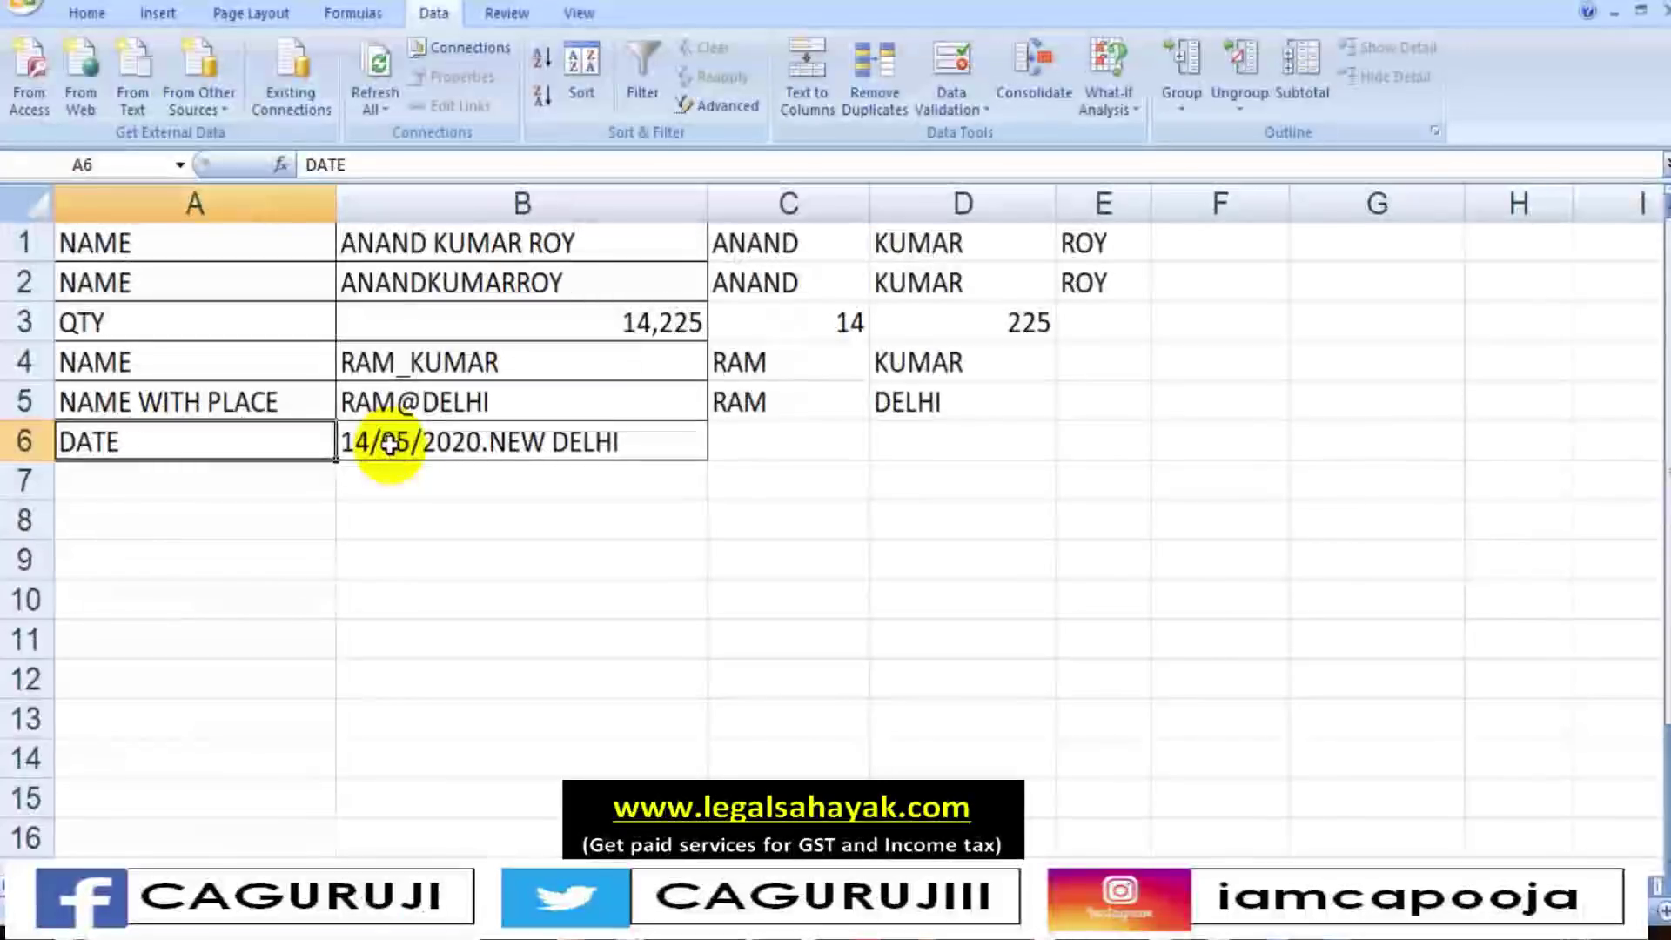
pyautogui.click(552, 442)
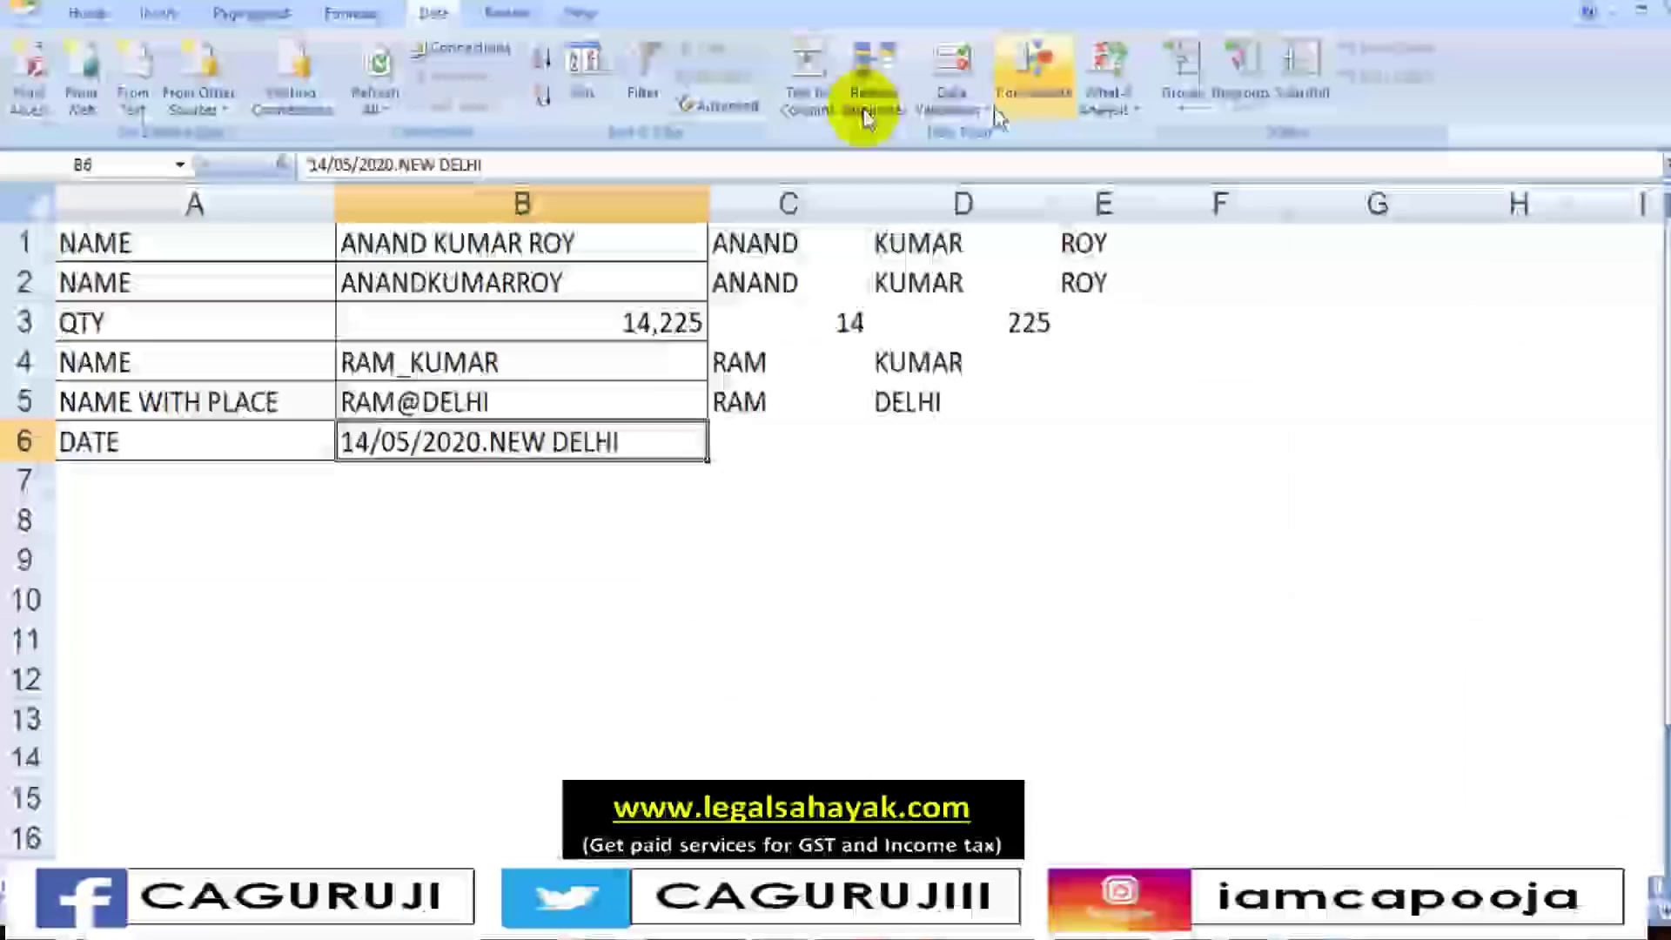
pyautogui.click(814, 101)
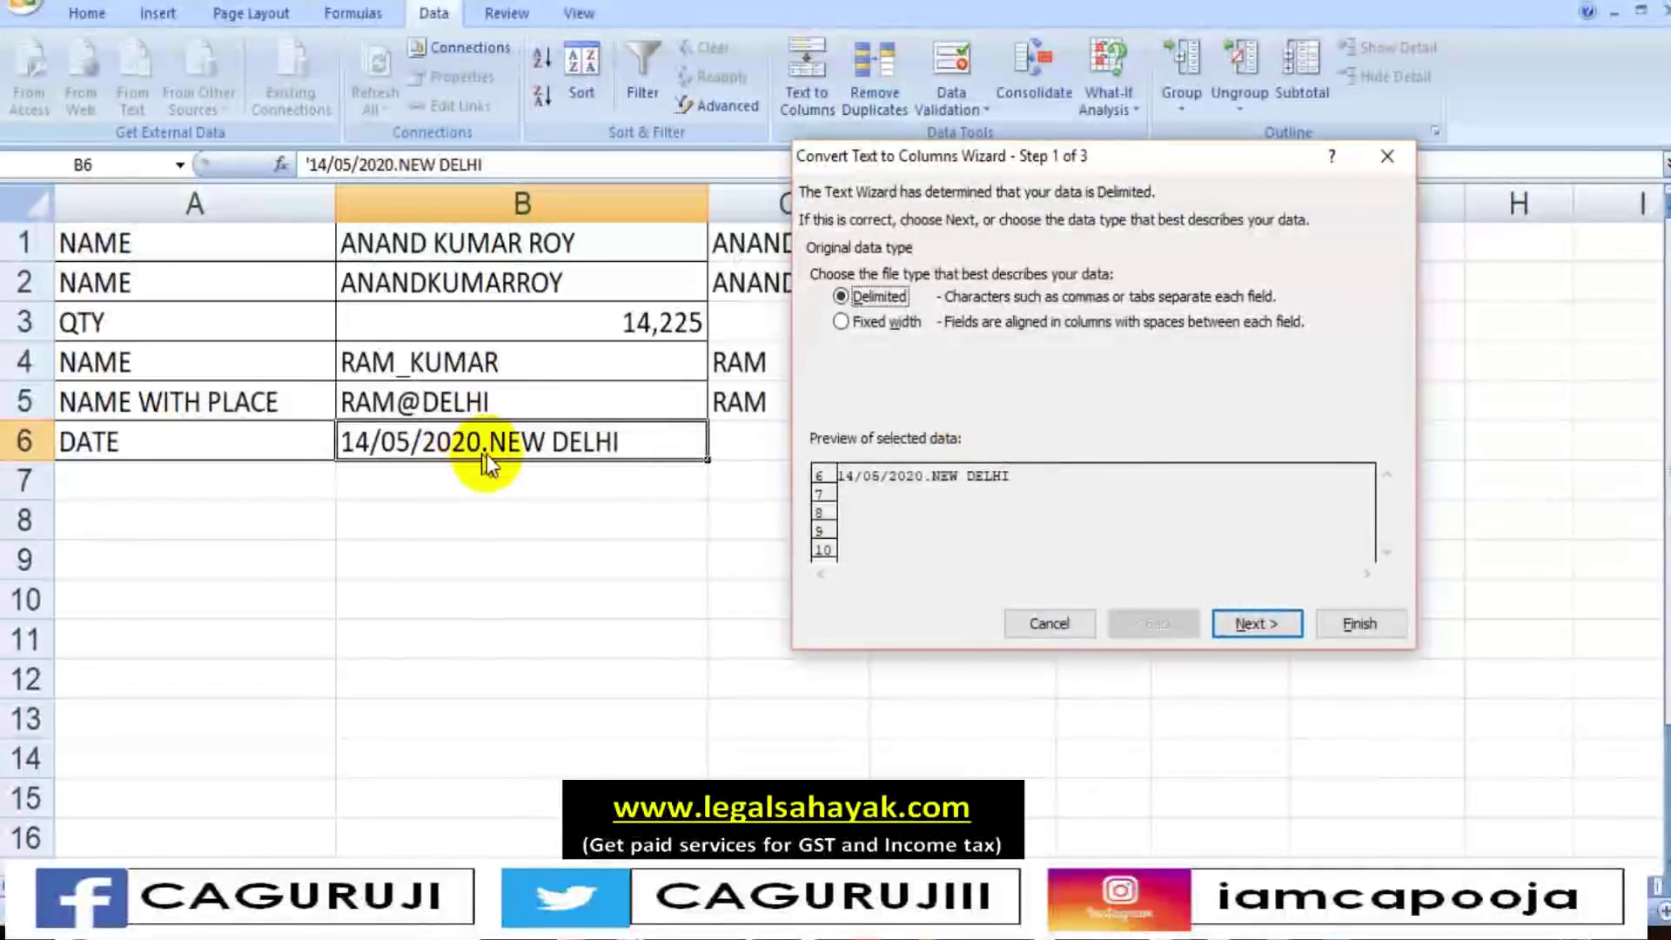
pyautogui.click(1253, 625)
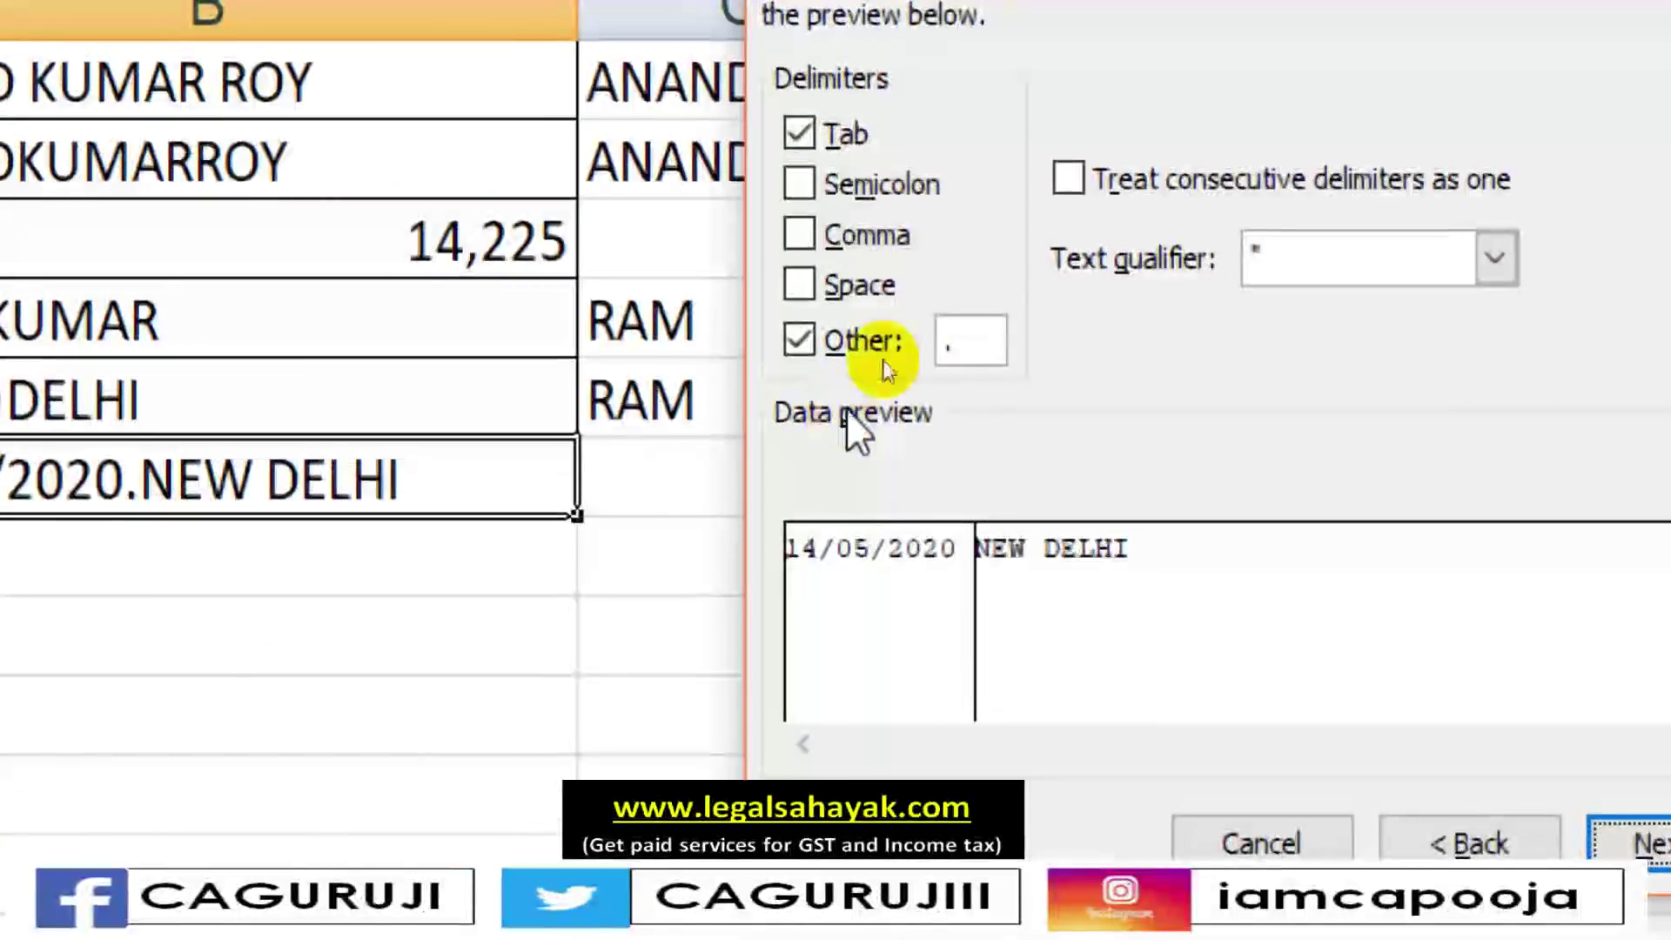
pyautogui.write('.')
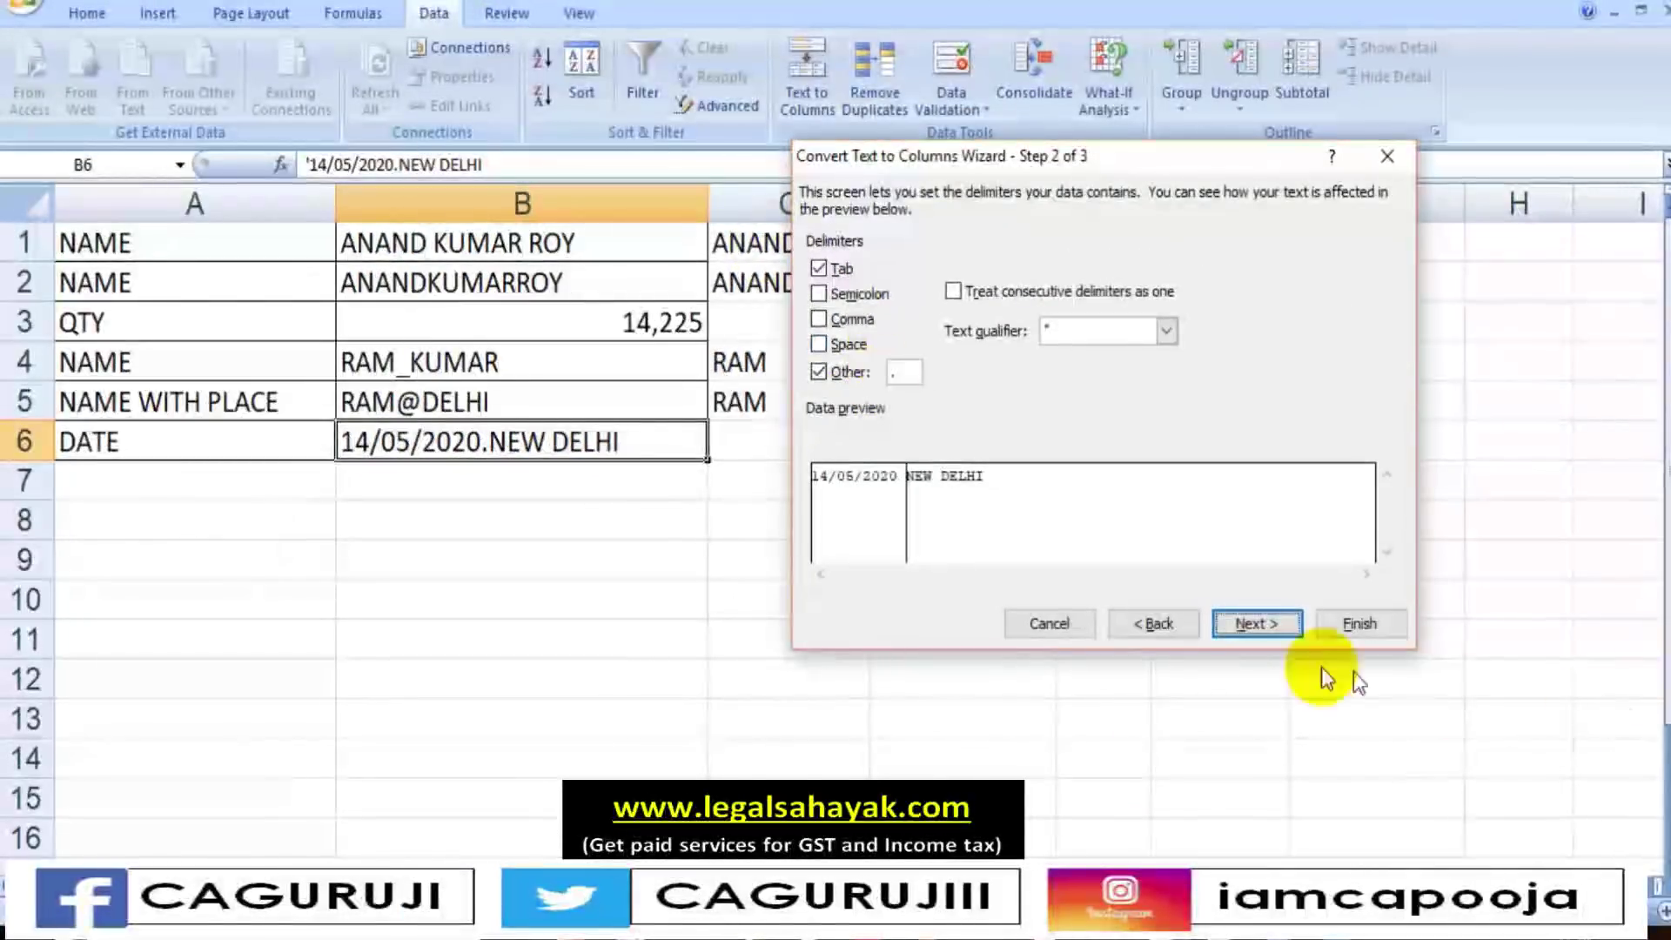
pyautogui.click(1253, 623)
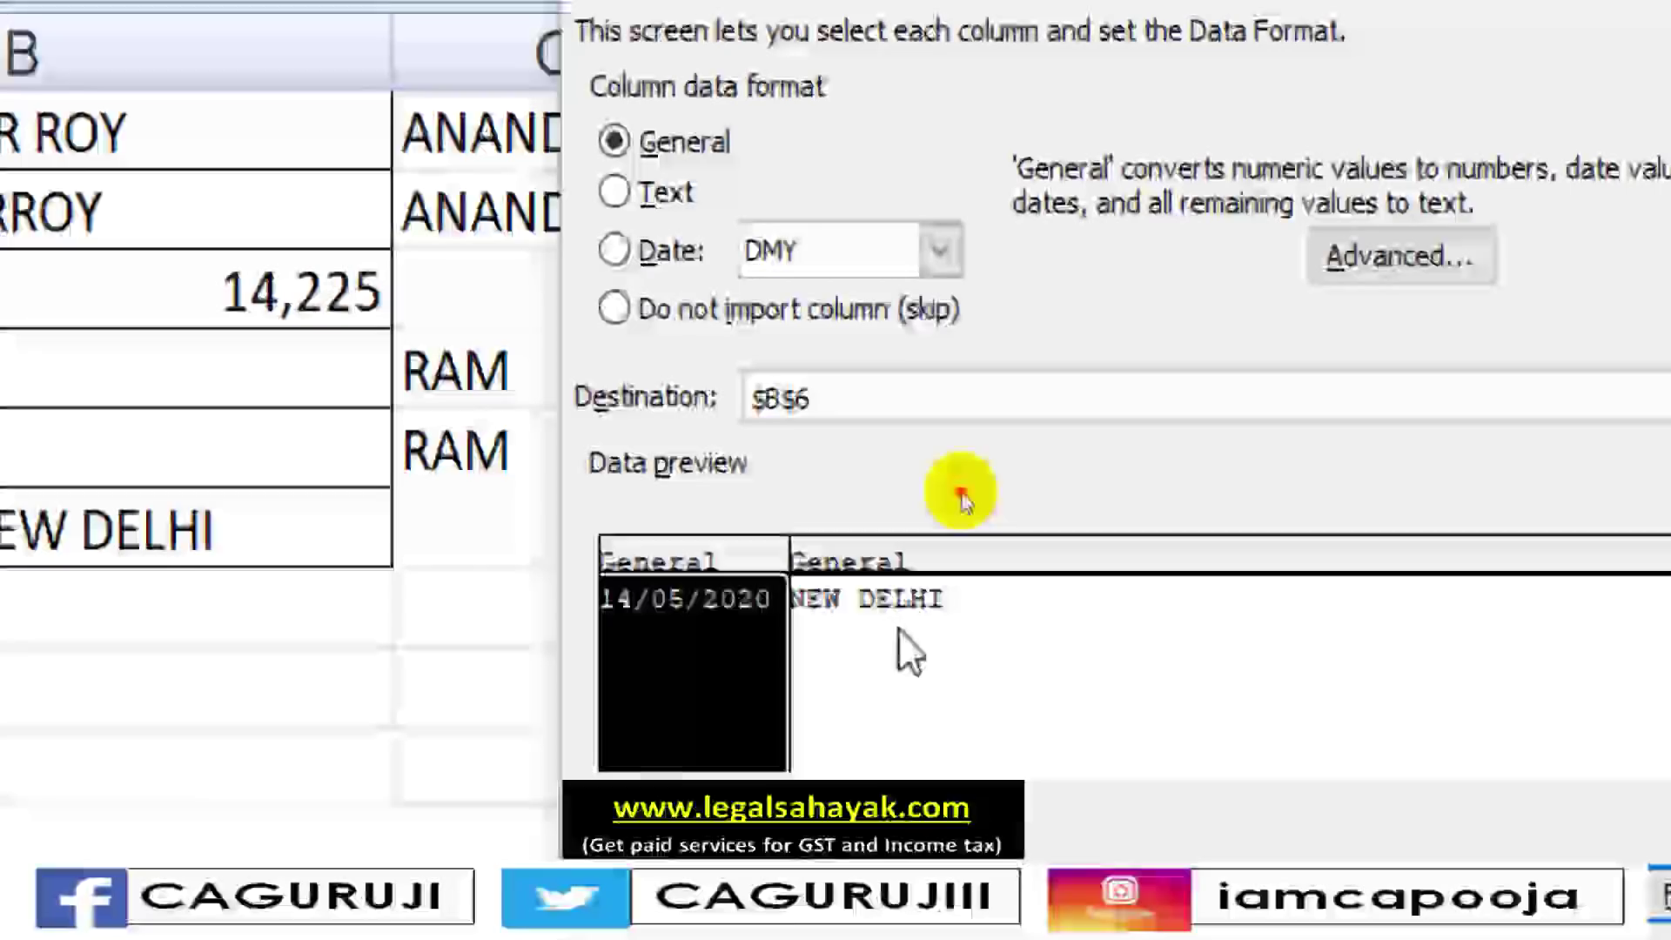
# Set the data format of the wizard's date column to Date with DMY order, leaving the place column as General
pyautogui.click(898, 630)
pyautogui.click(672, 631)
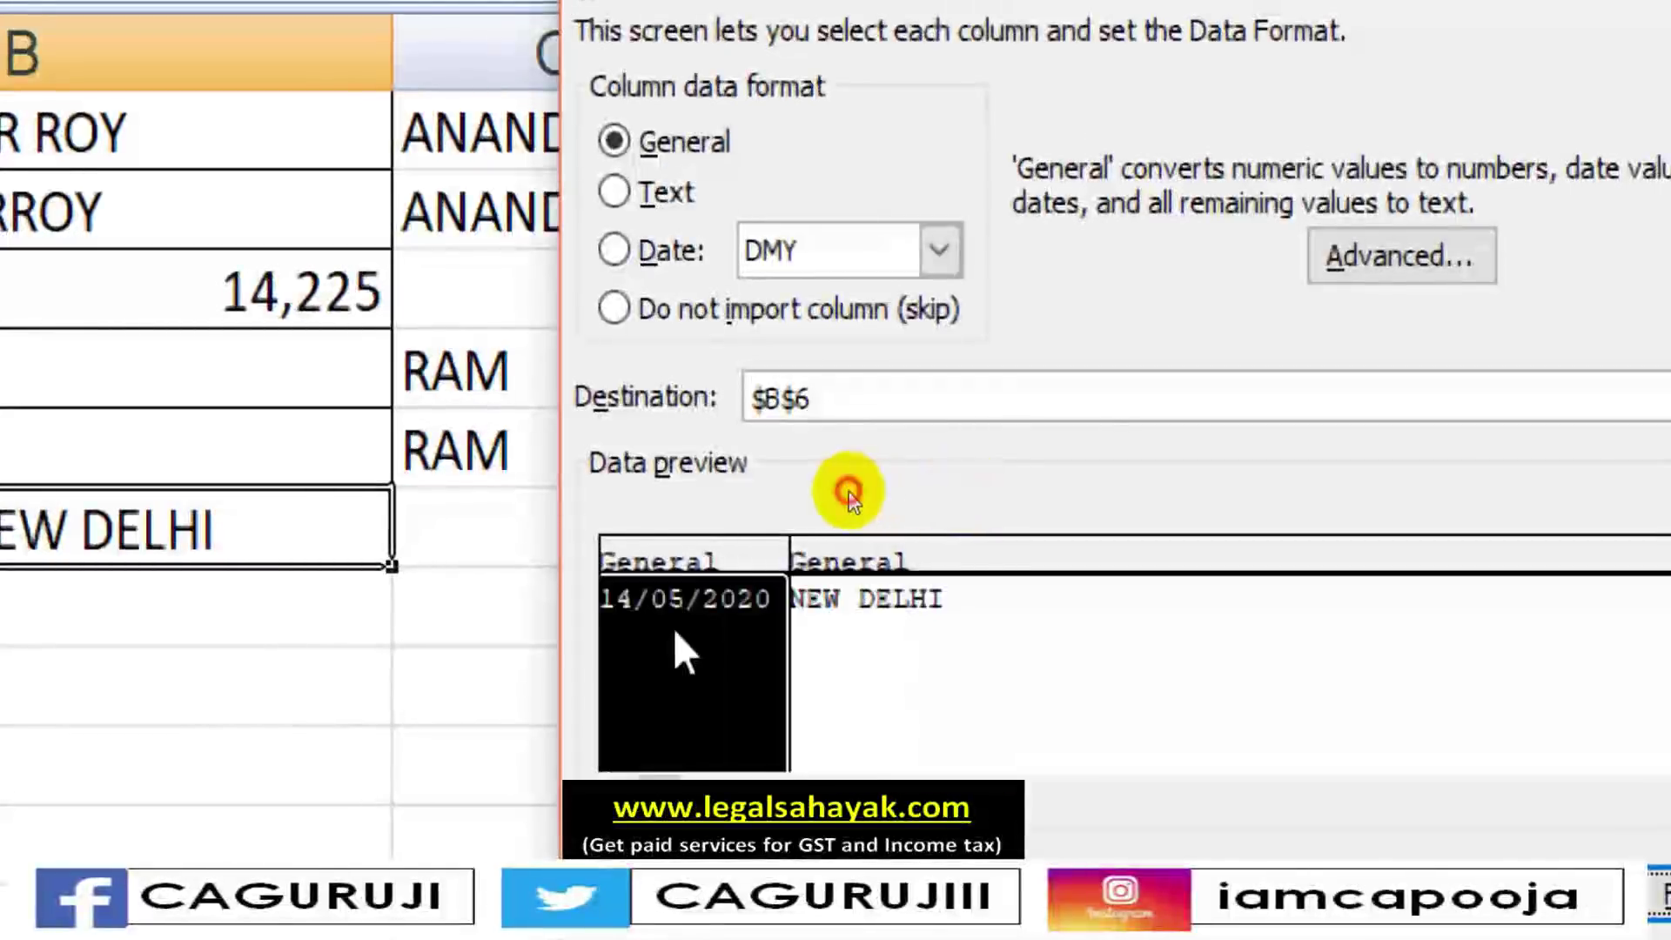
pyautogui.click(840, 619)
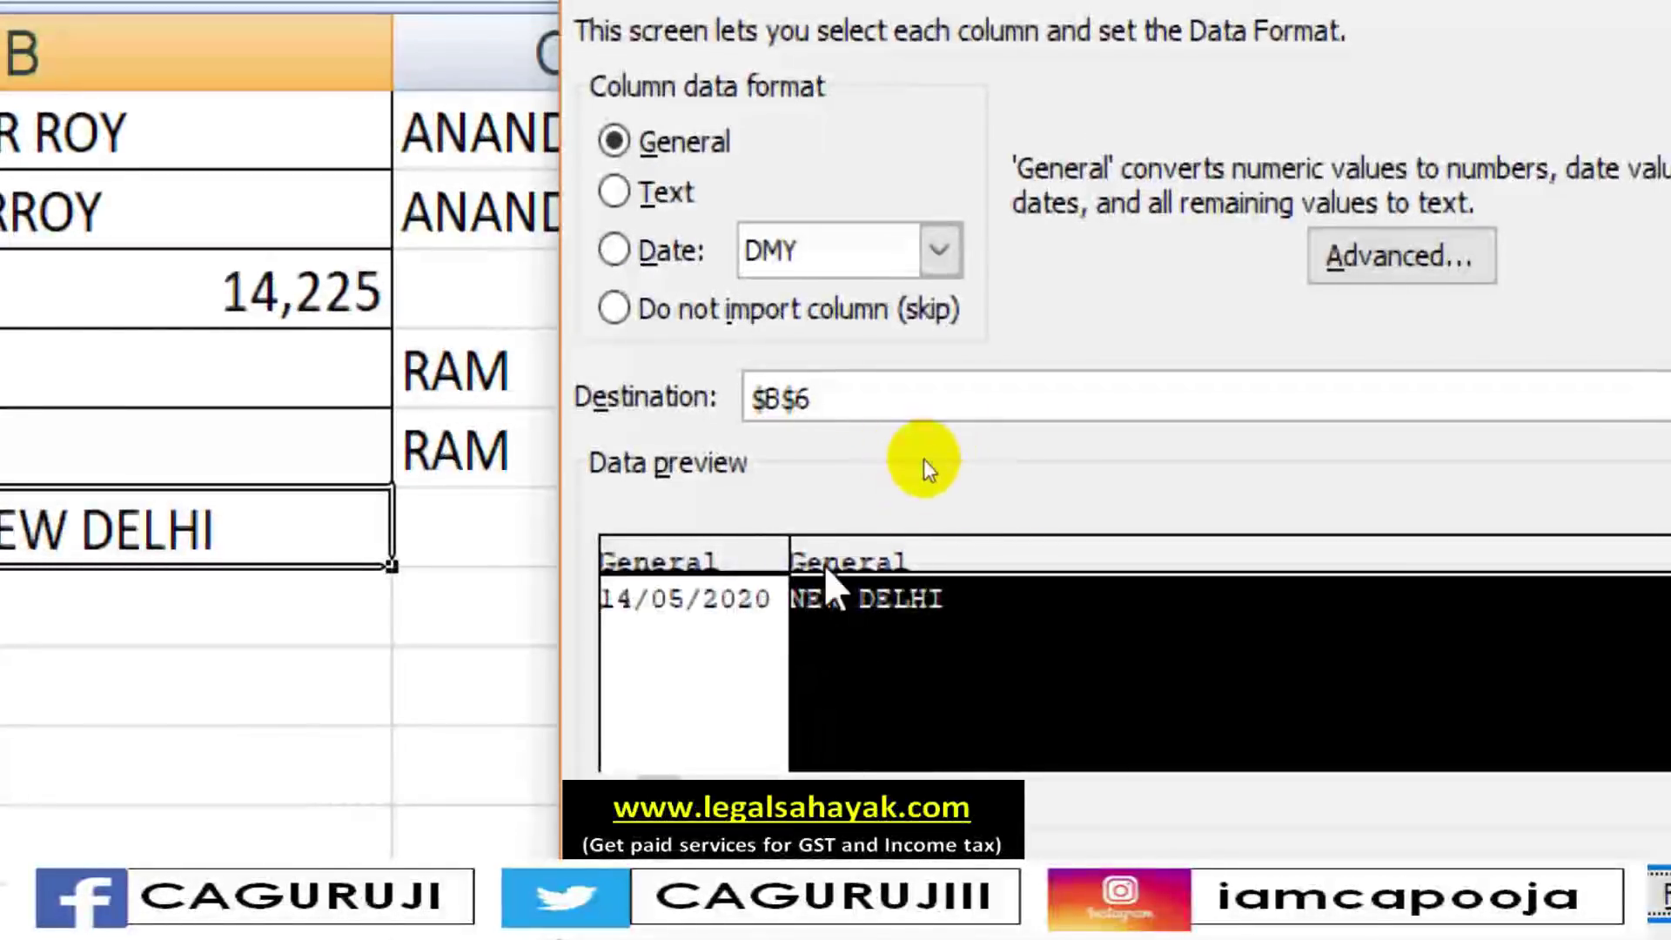
pyautogui.click(692, 632)
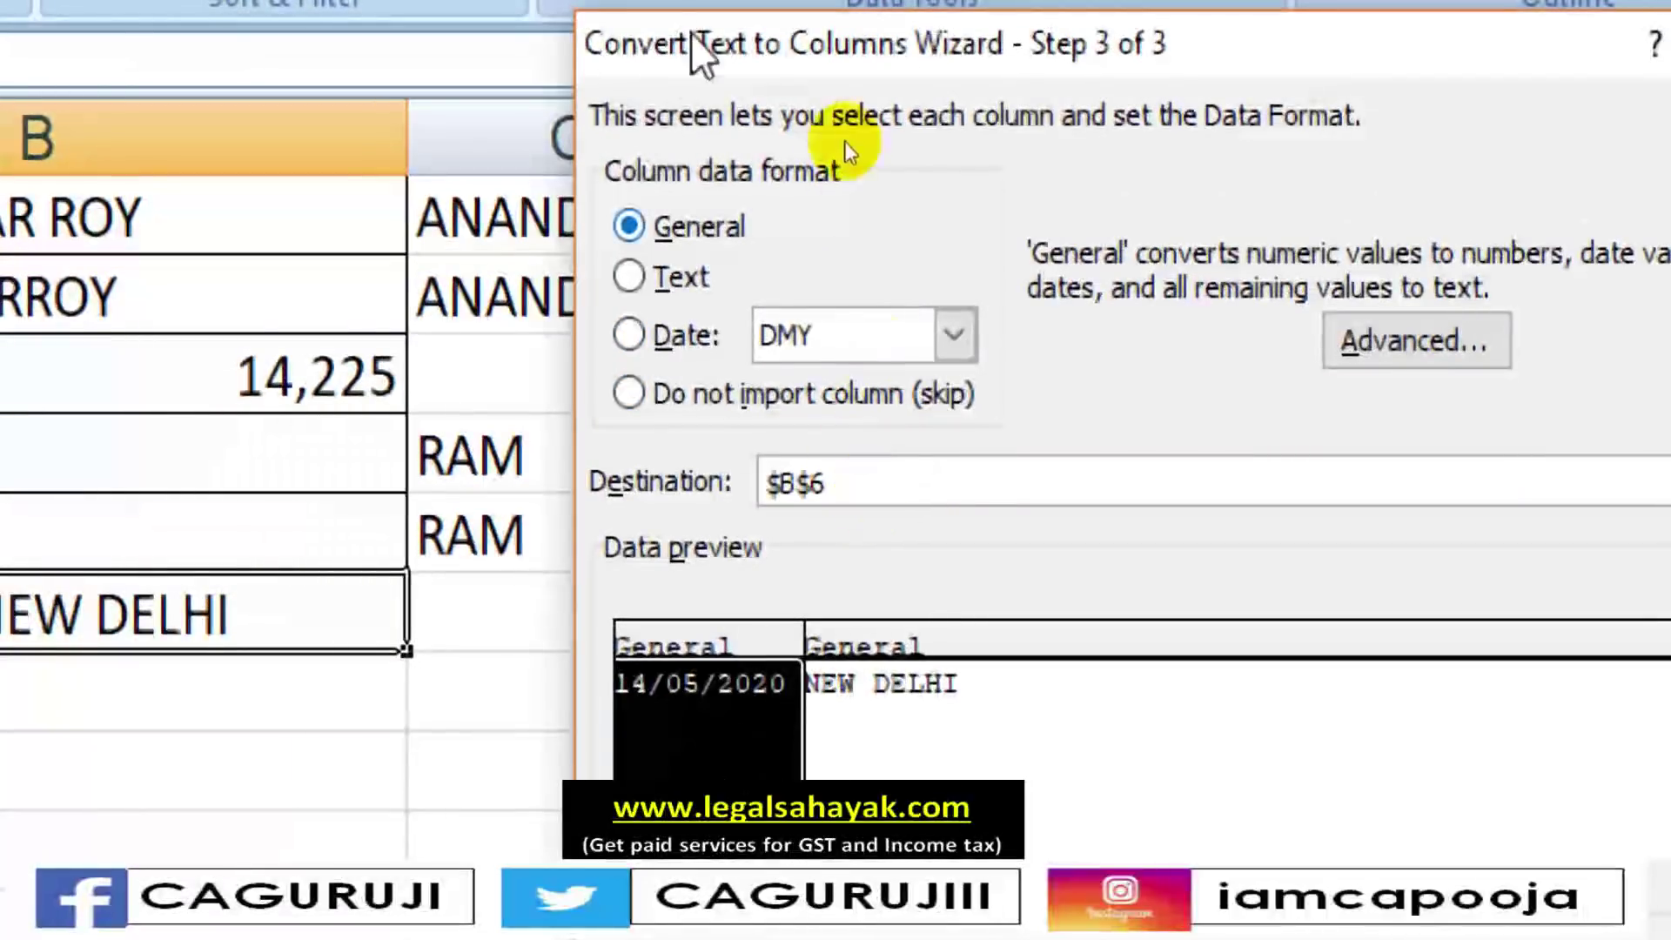
pyautogui.hotkey('alt', 'd')
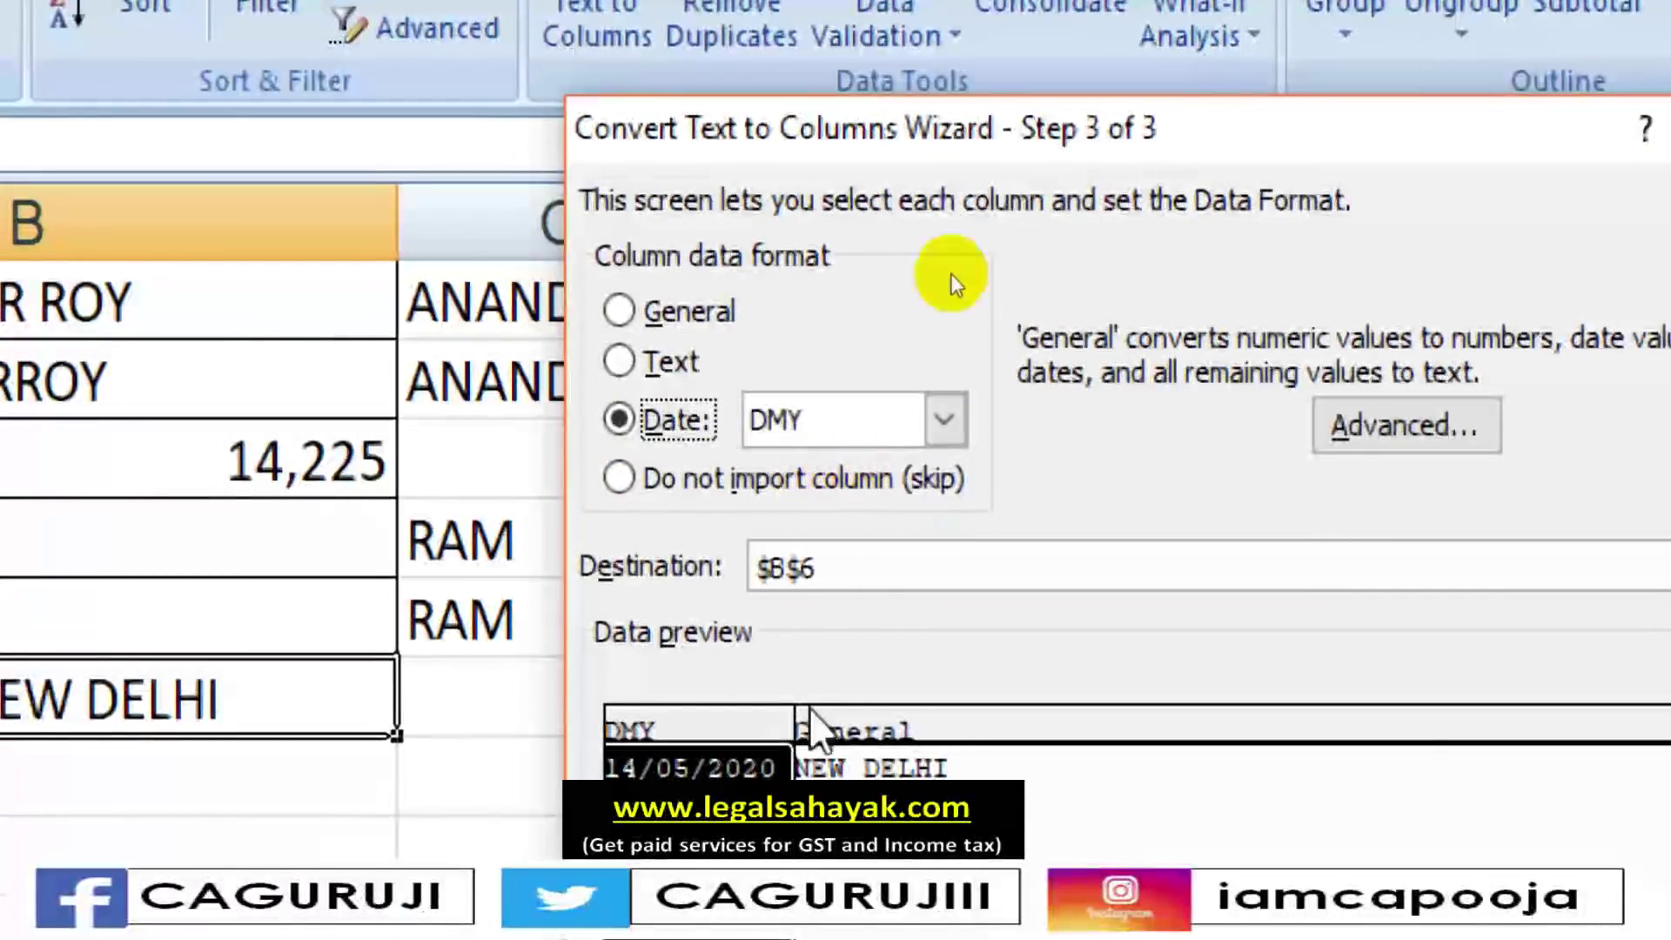
pyautogui.click(945, 414)
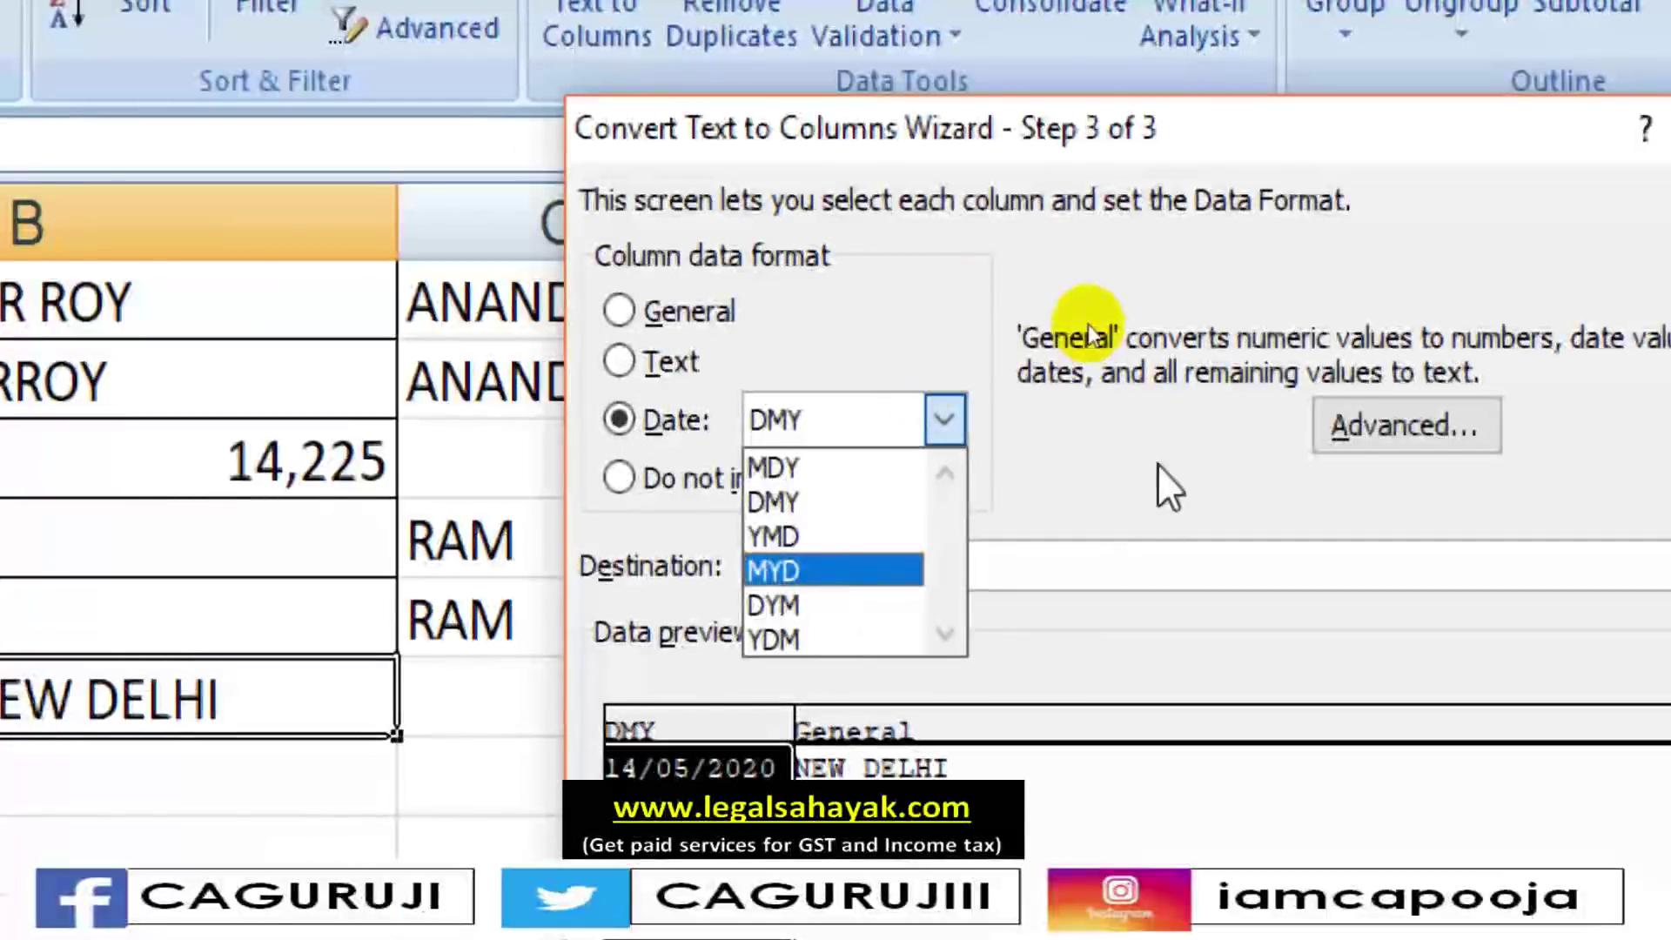
pyautogui.click(1006, 485)
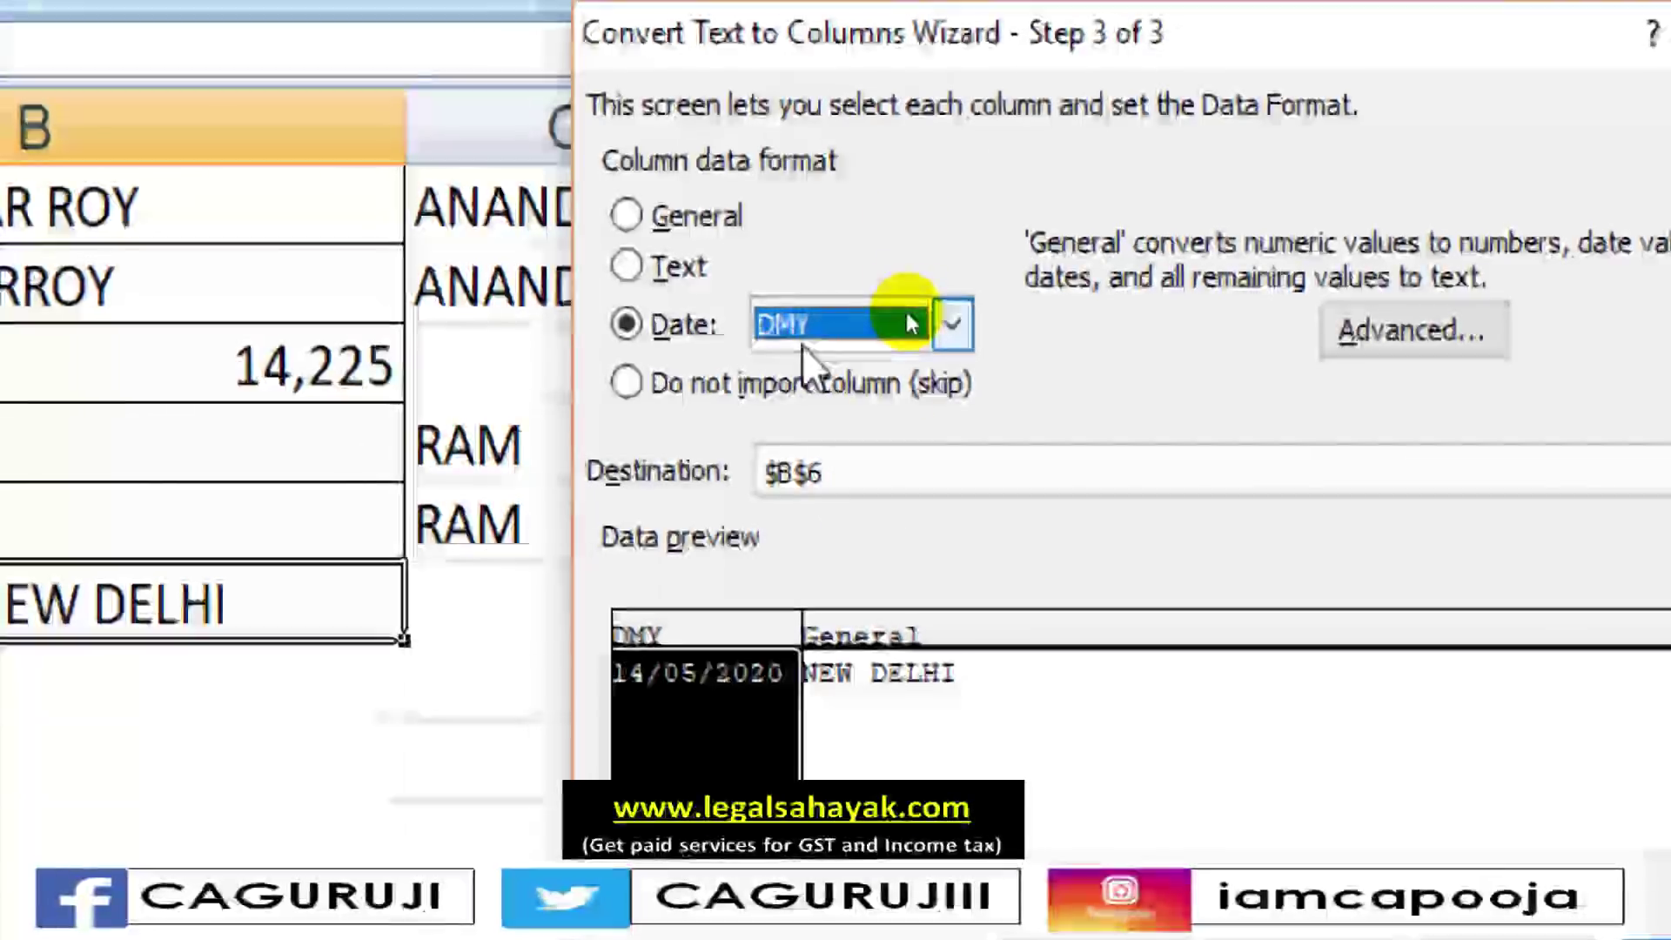
pyautogui.click(866, 731)
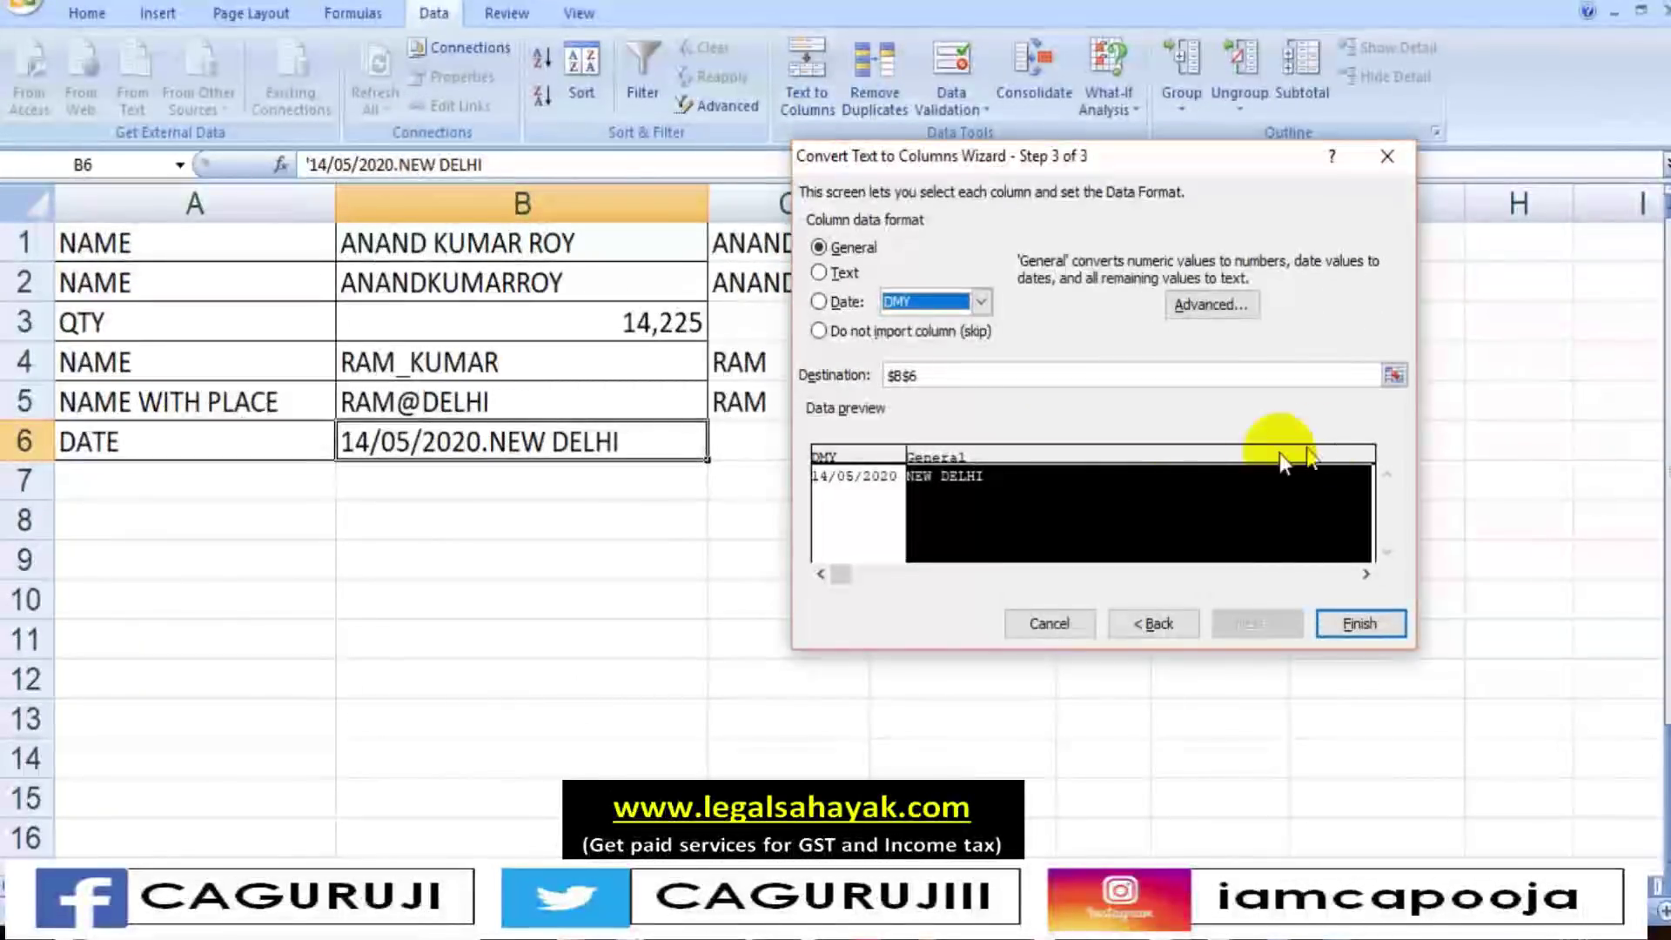
pyautogui.click(881, 492)
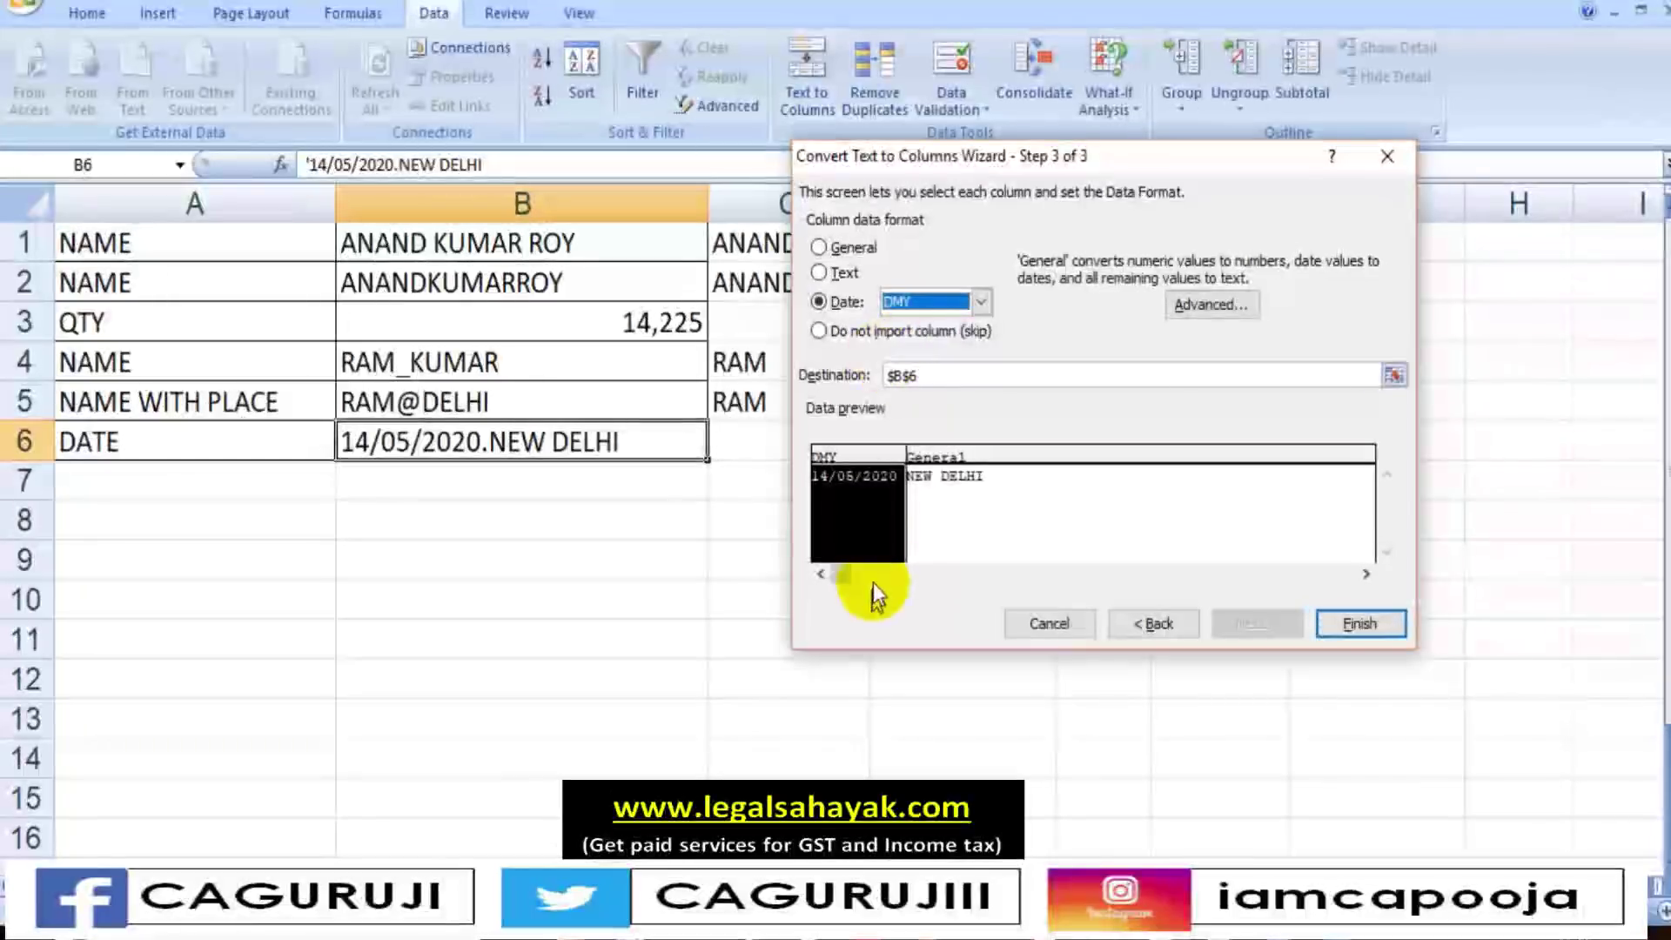
# Send the split date and place from B6 to destination C6 and complete the conversion
pyautogui.click(1393, 374)
pyautogui.click(801, 438)
pyautogui.click(1392, 181)
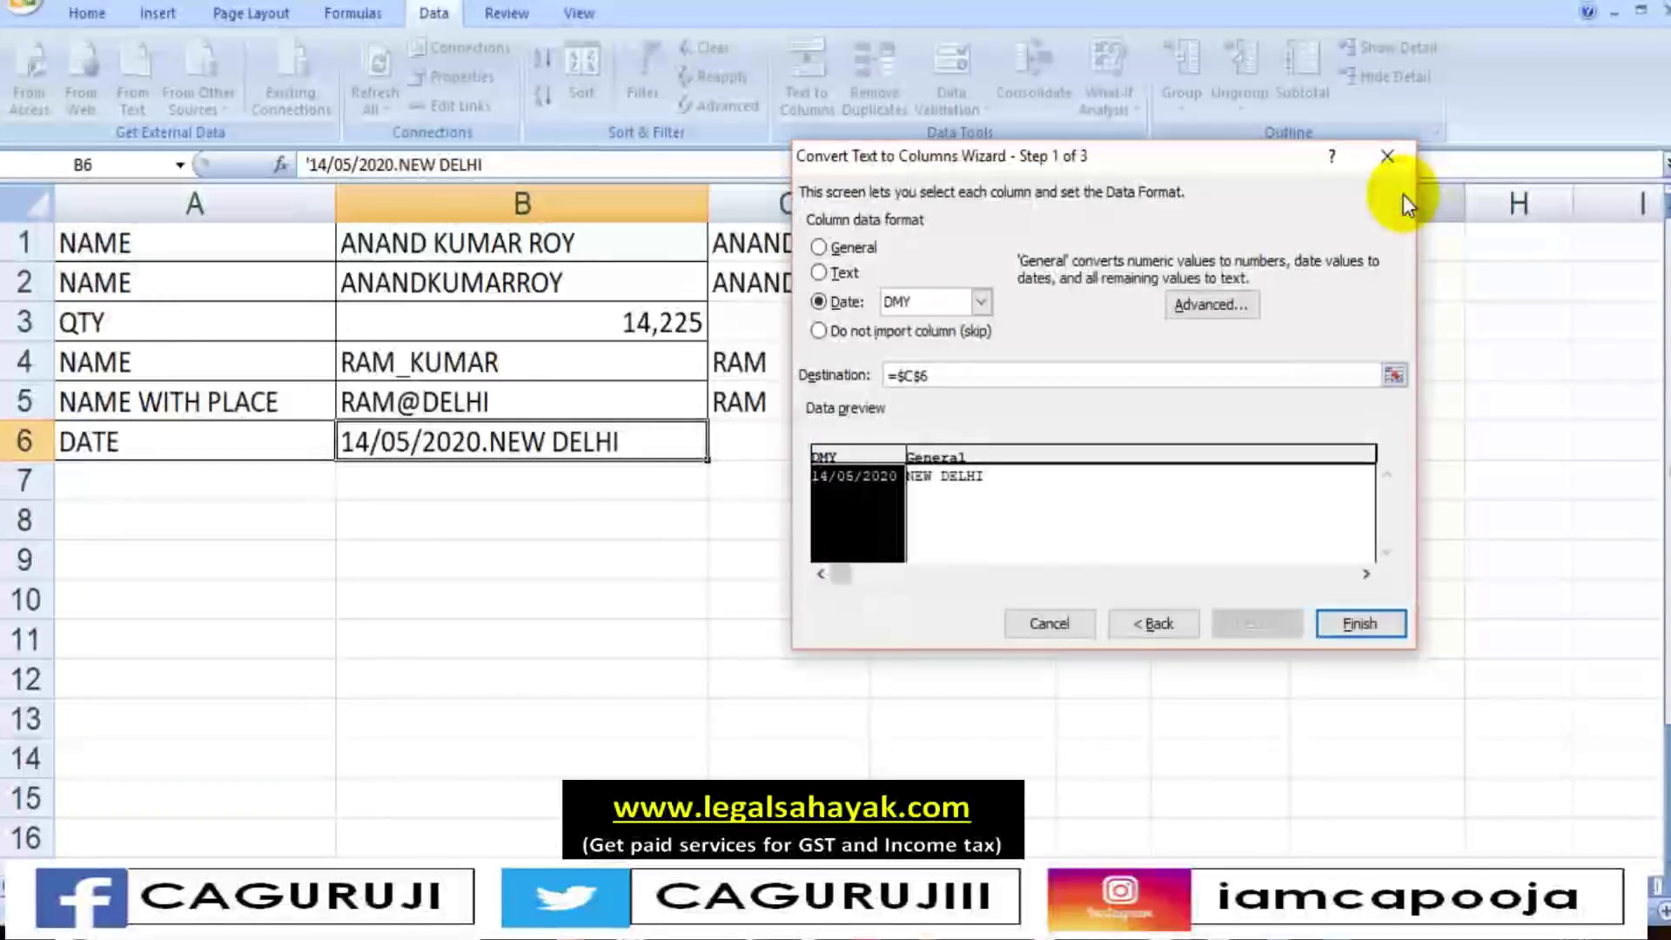
pyautogui.click(1360, 624)
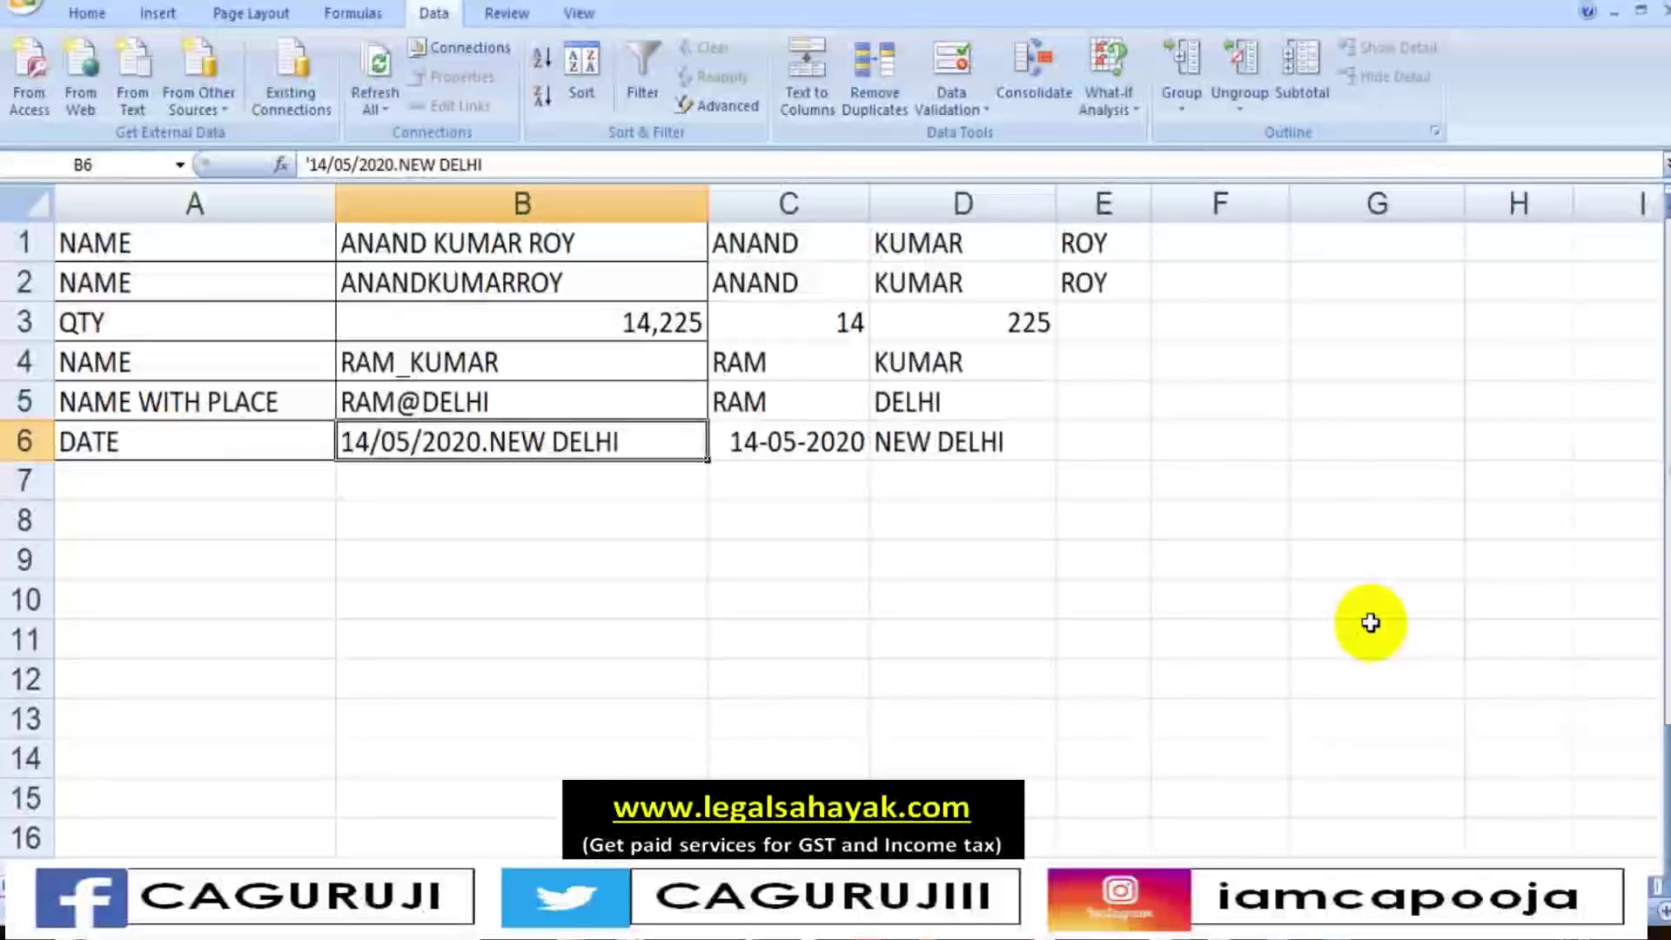
# Start Text to Columns on the date in B6
pyautogui.hotkey('alt', 'a')
pyautogui.press('e')
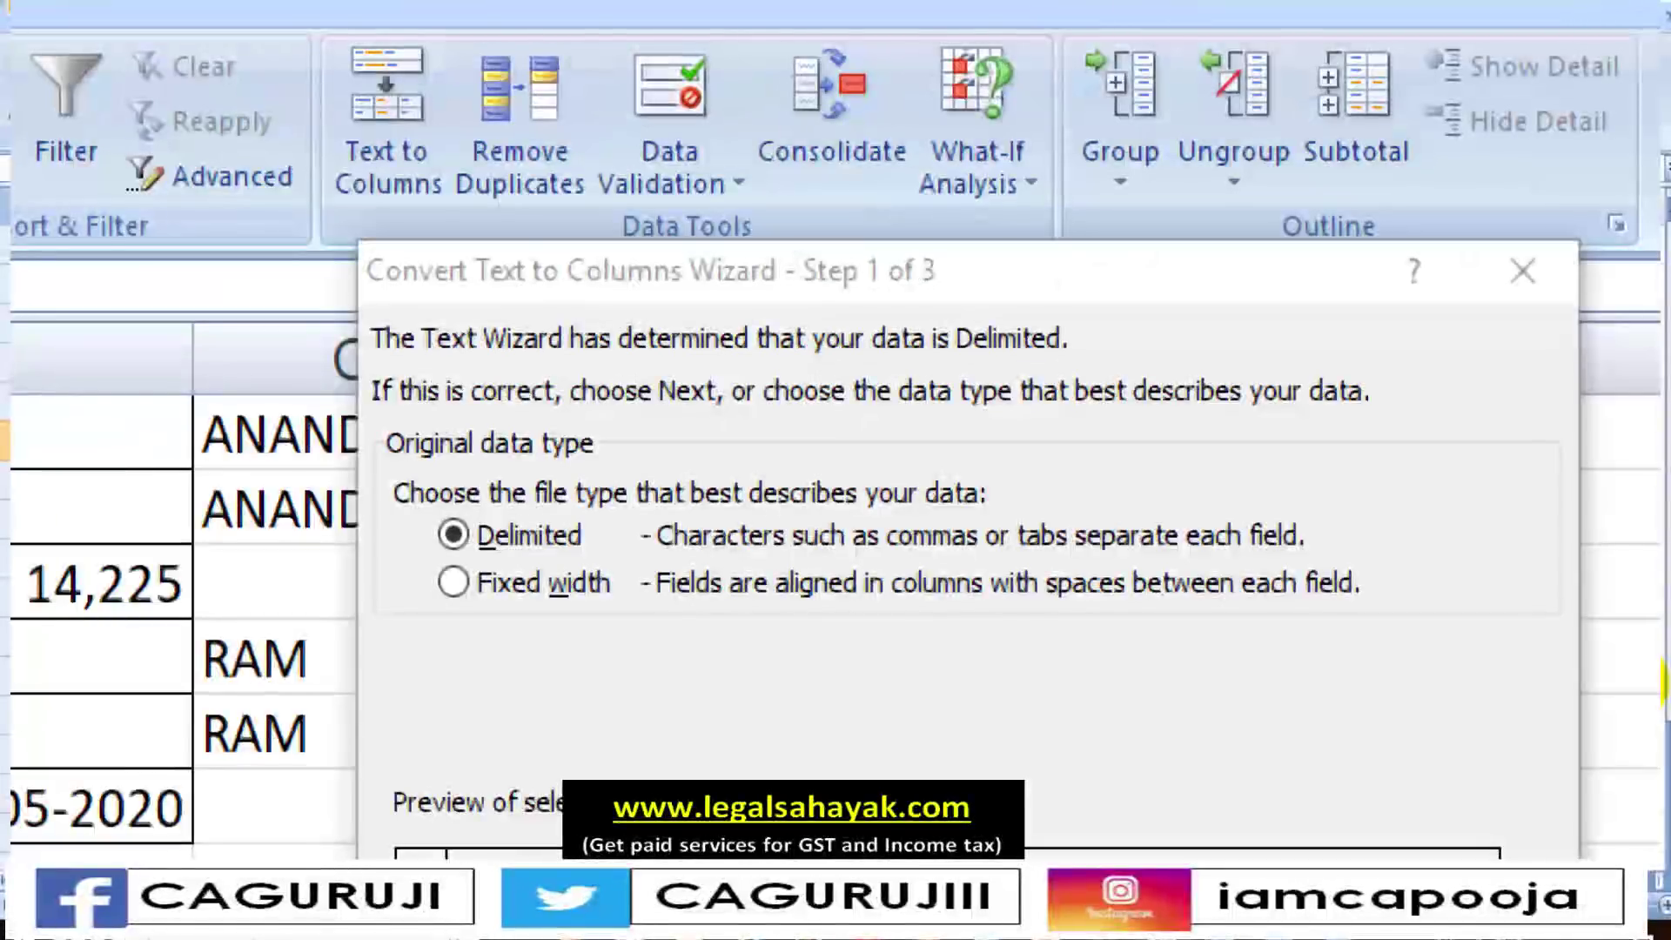